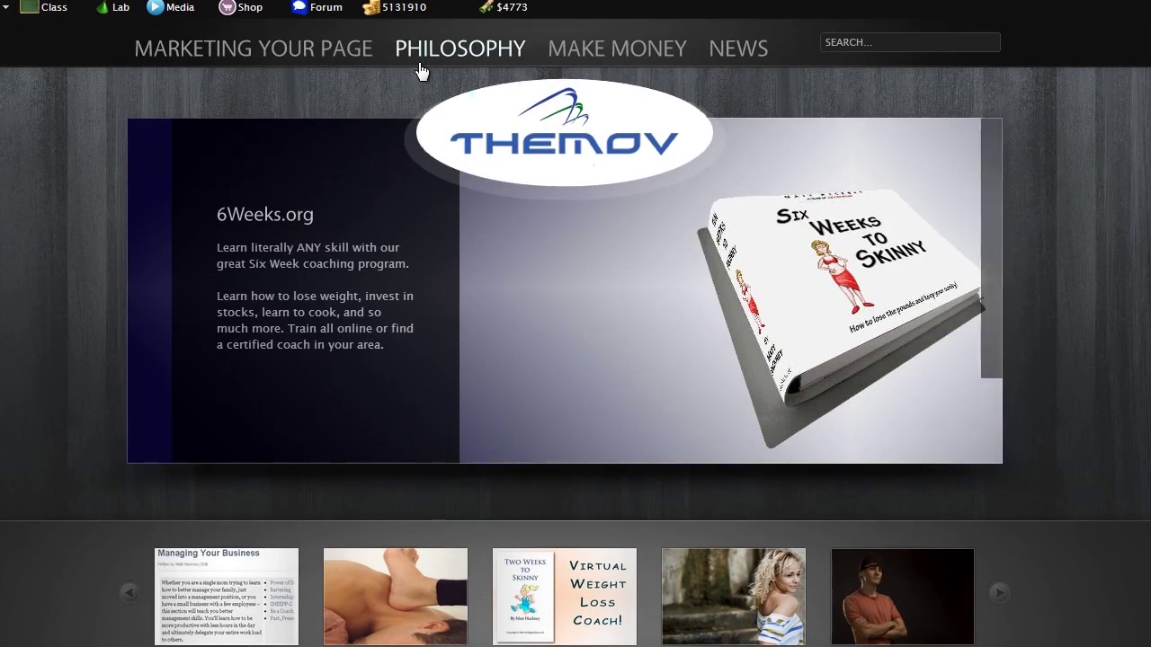
- Browse the affiliate home page's slideshow slides, featured items, showcase area and page content
left_click(981, 135)
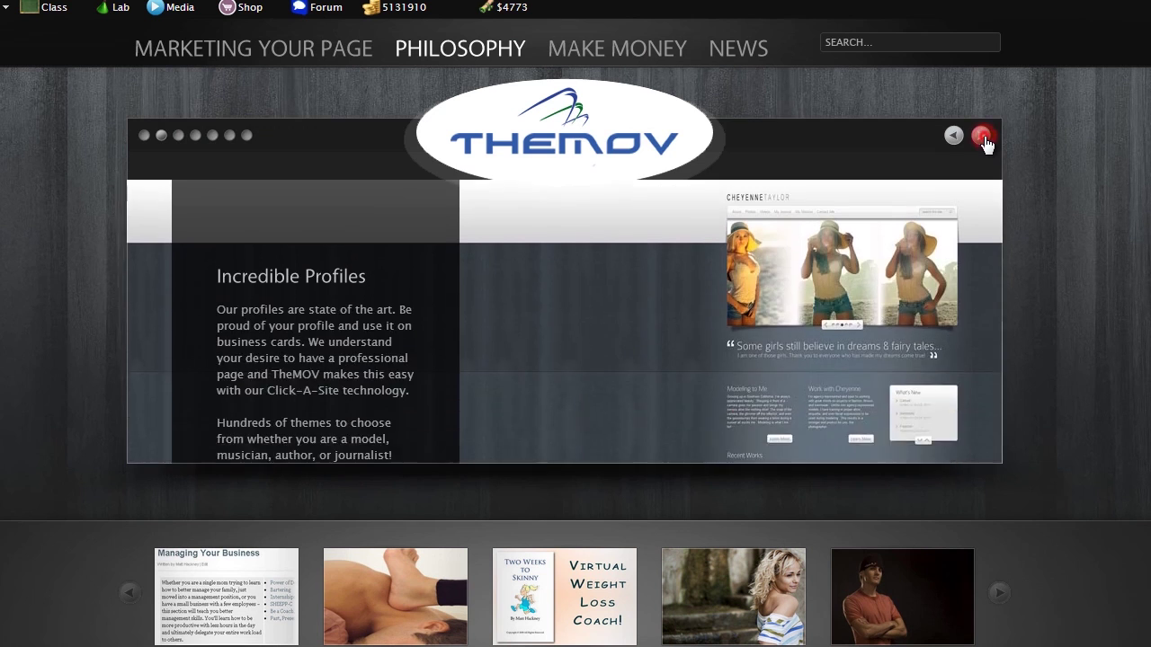
left_click(981, 135)
left_click(303, 297)
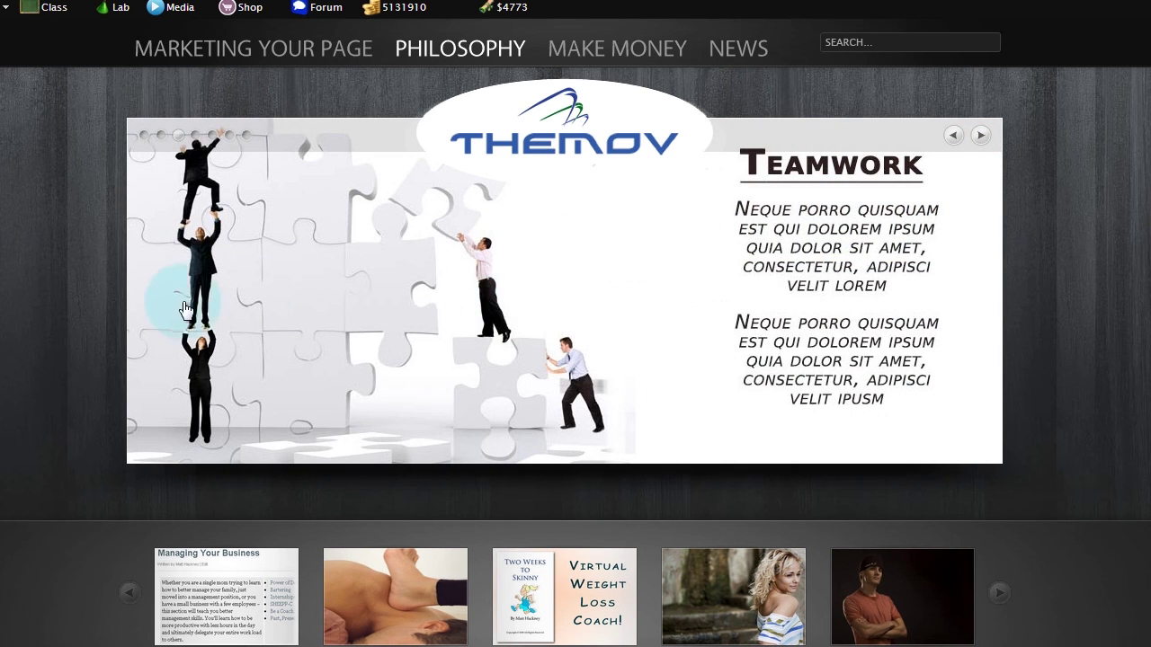
scroll(19, 425, "down", 3)
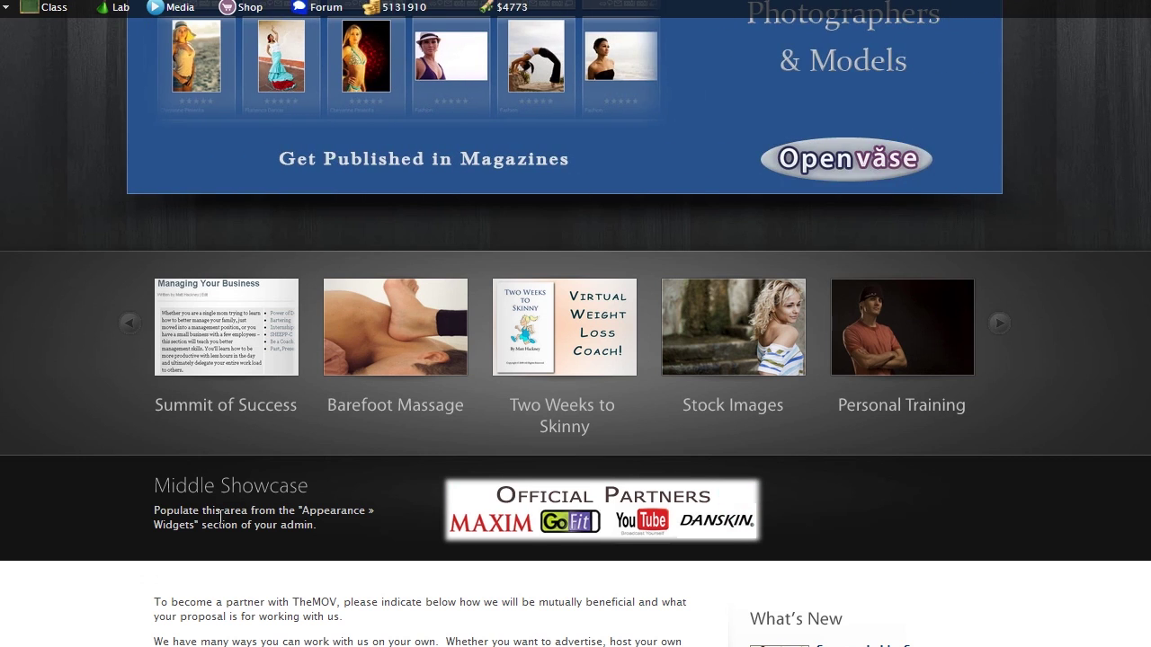
scroll(216, 513, "down", 4)
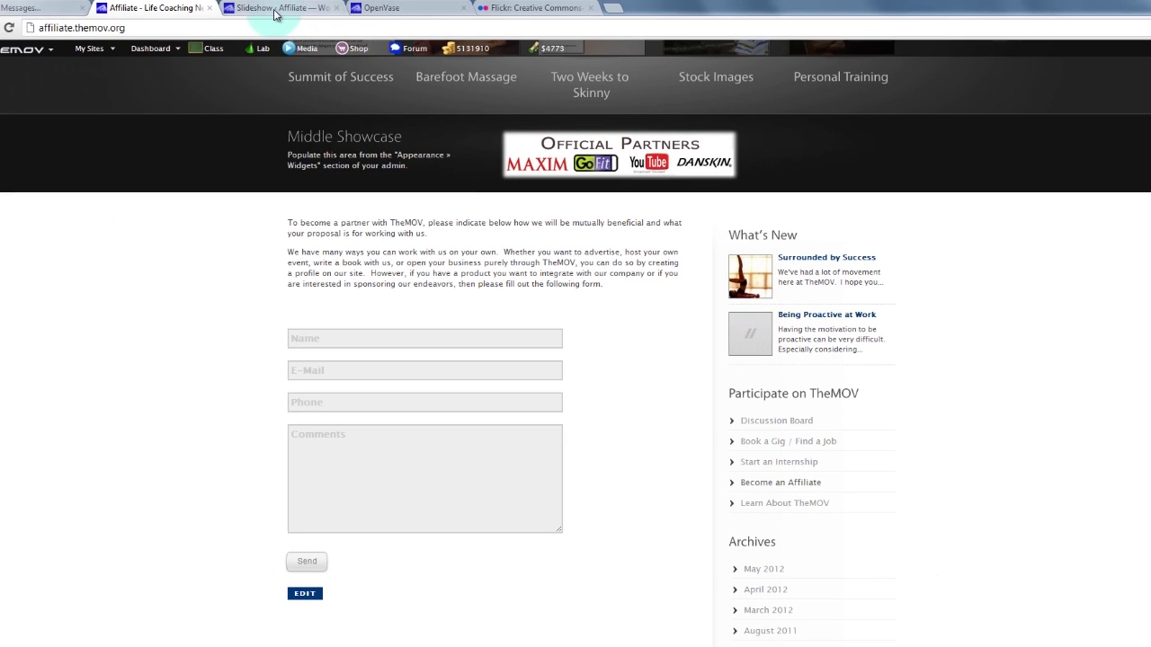
- Open the affiliate site's admin dashboard in a new tab and switch to it
middle_click(142, 51)
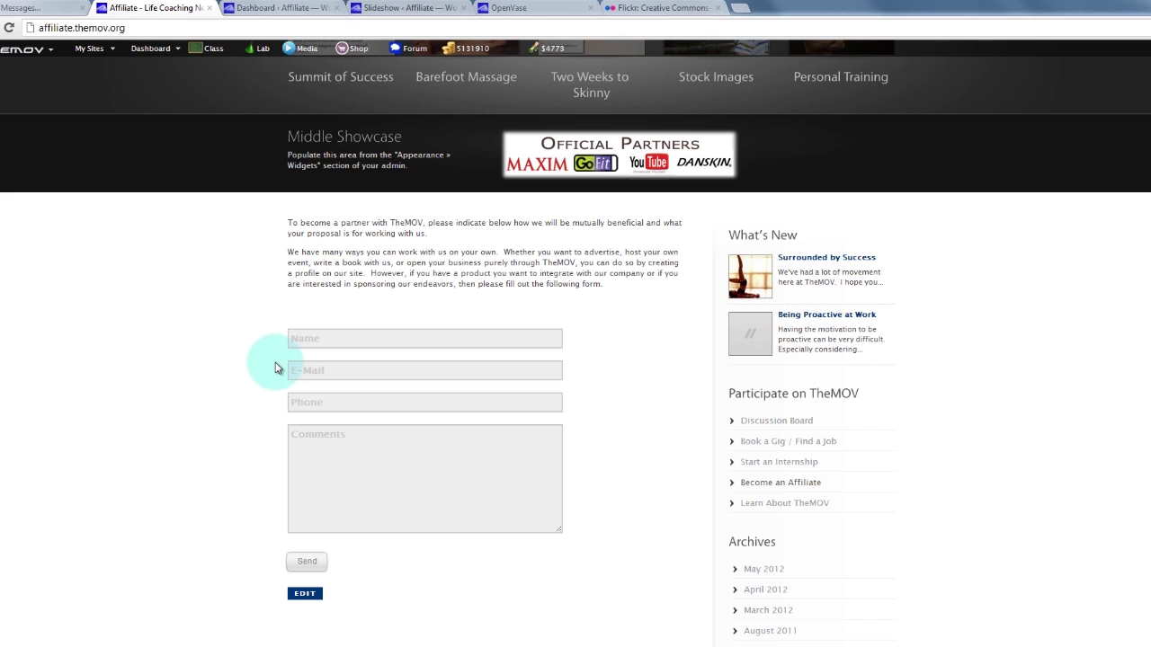
left_click(267, 13)
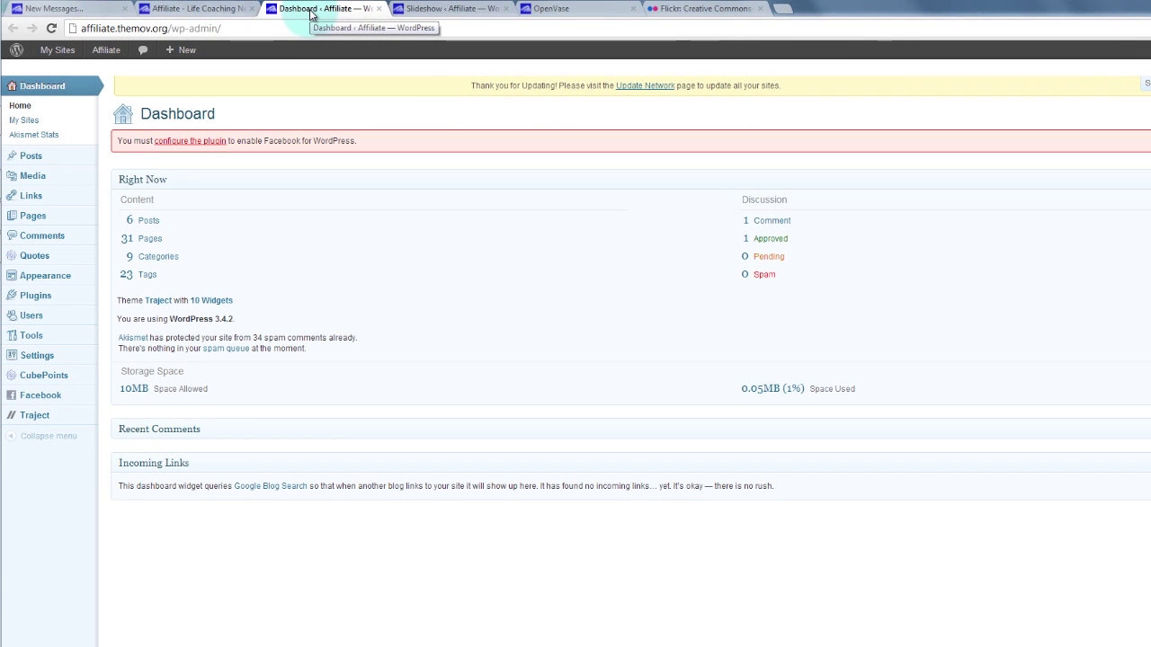
mouse_move(36, 357)
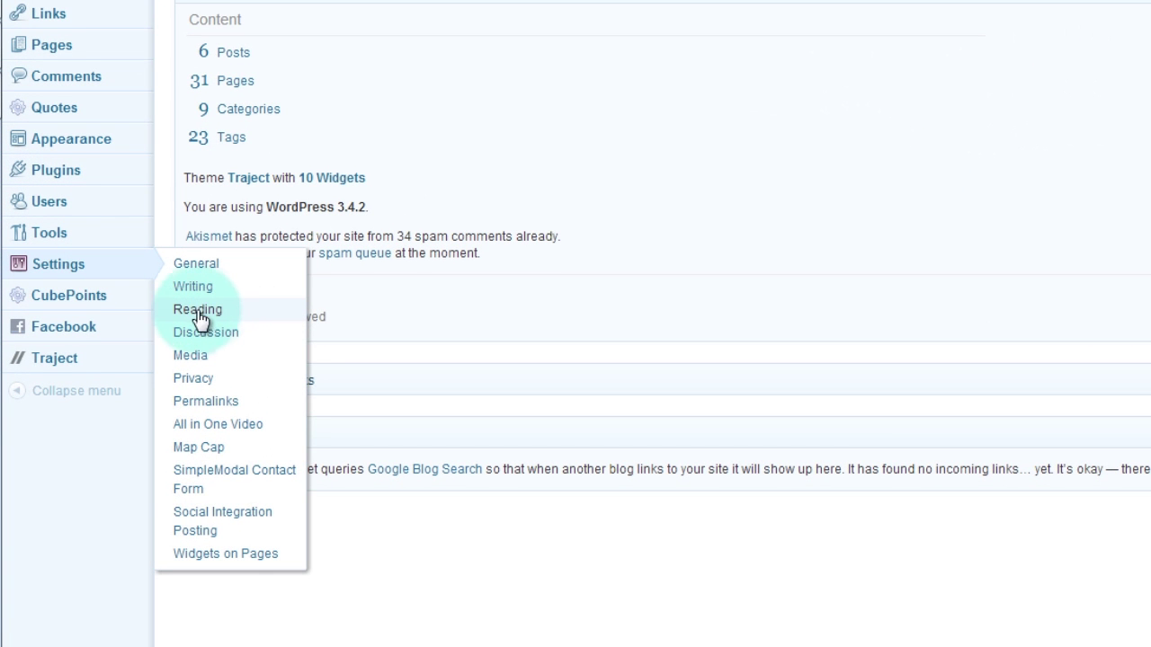
- In the Reading settings, have the front page display a static page and look through the selectable front pages
left_click(208, 309)
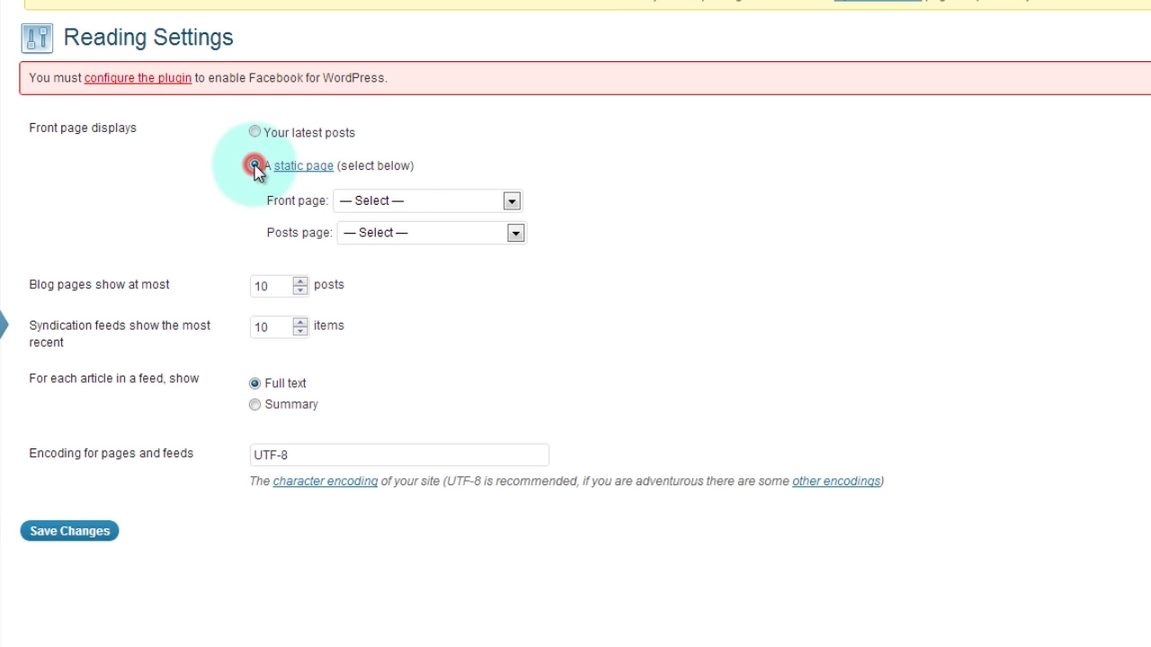
left_click(415, 201)
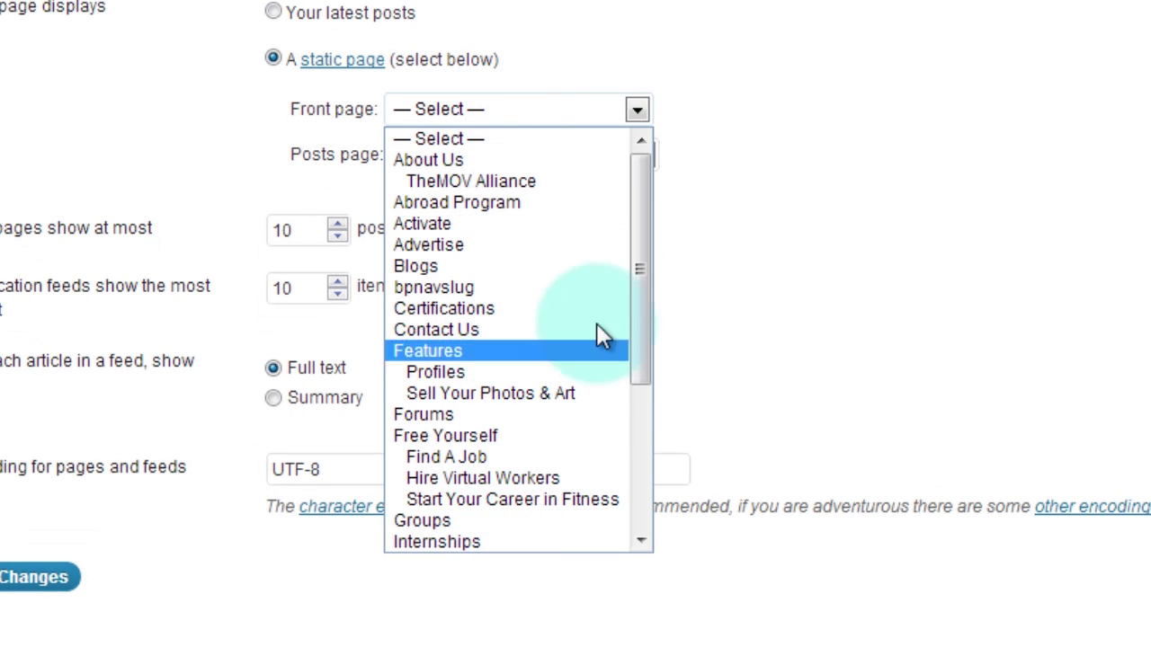
left_click_drag(641, 242, 651, 429)
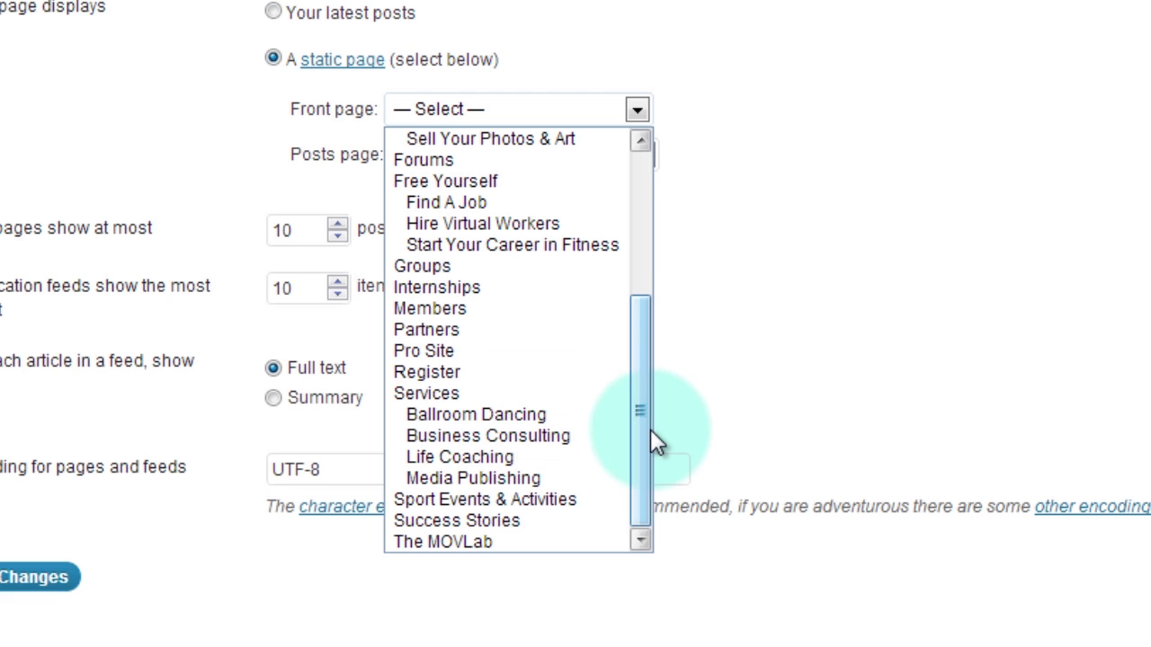
- Open the site's Pages list in a new tab and open the Free Yourself page for editing
left_click(84, 185)
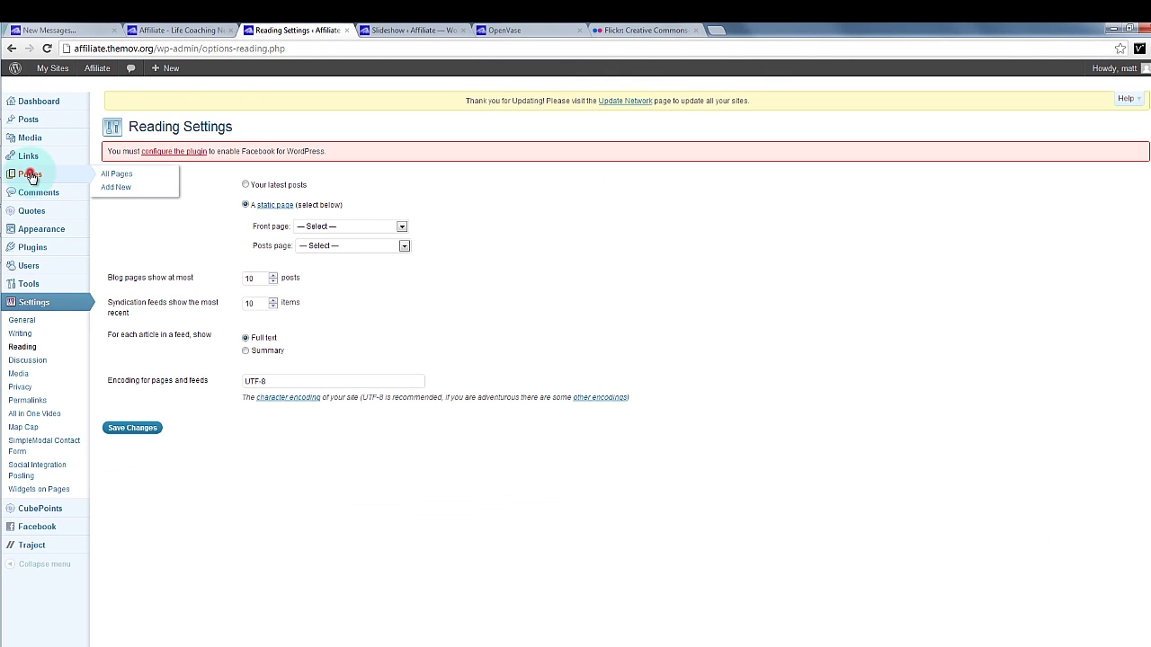
middle_click(32, 176)
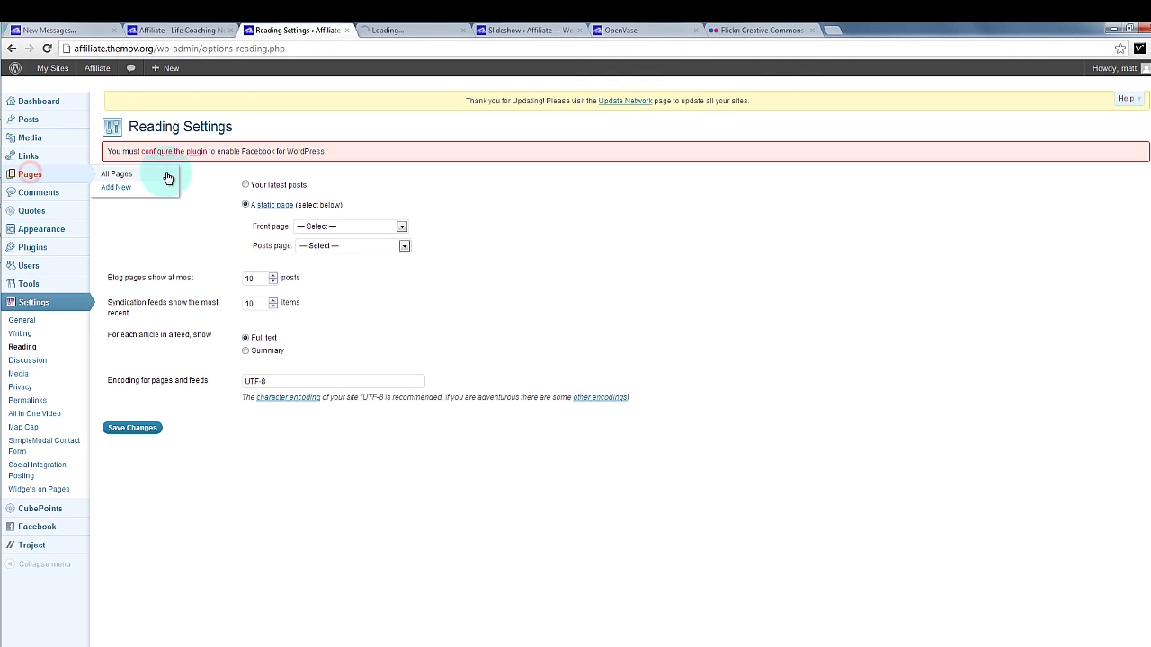
left_click(407, 33)
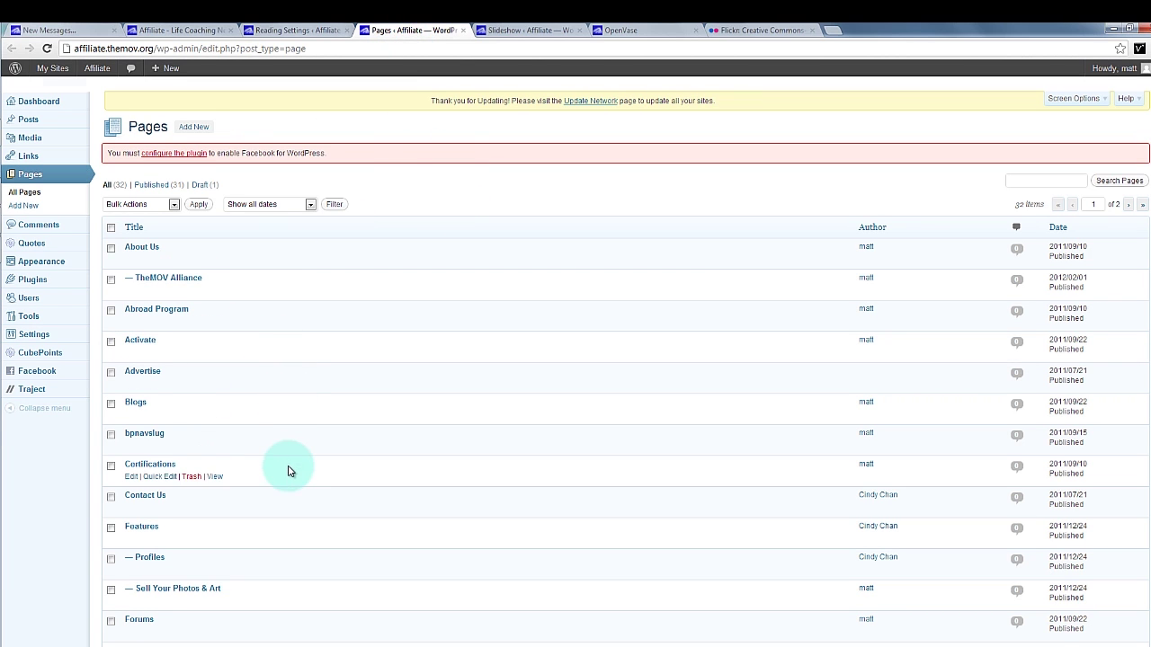
scroll(290, 469, "down", 3)
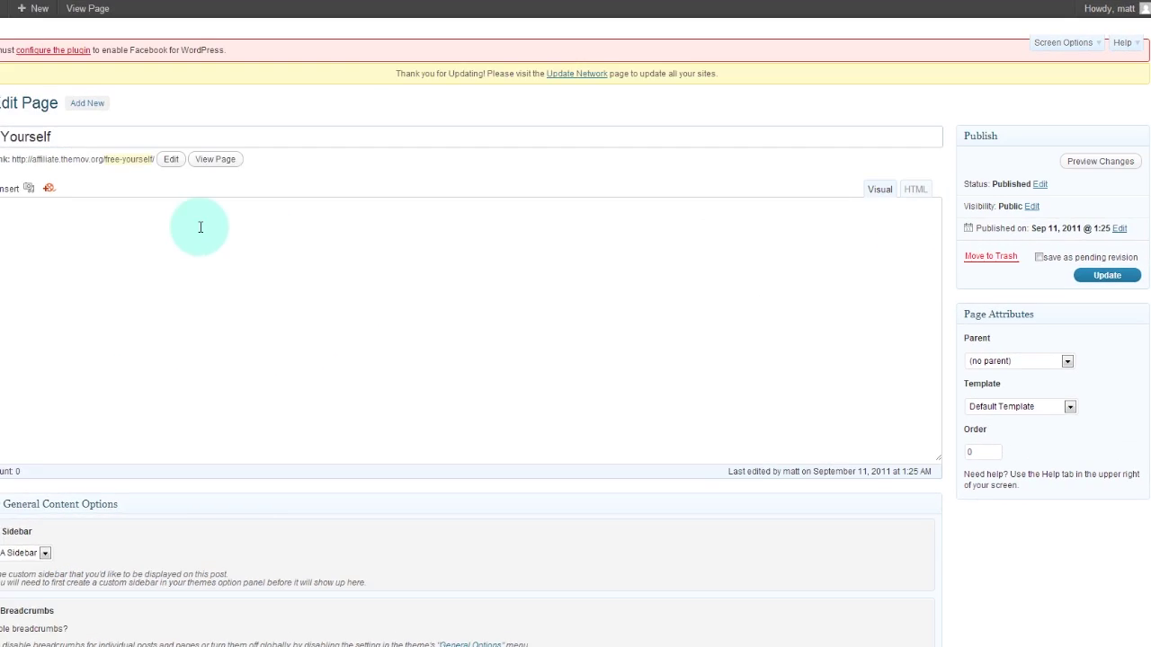
- Examine the parent and template choices in the Free Yourself page's attributes
left_click(914, 262)
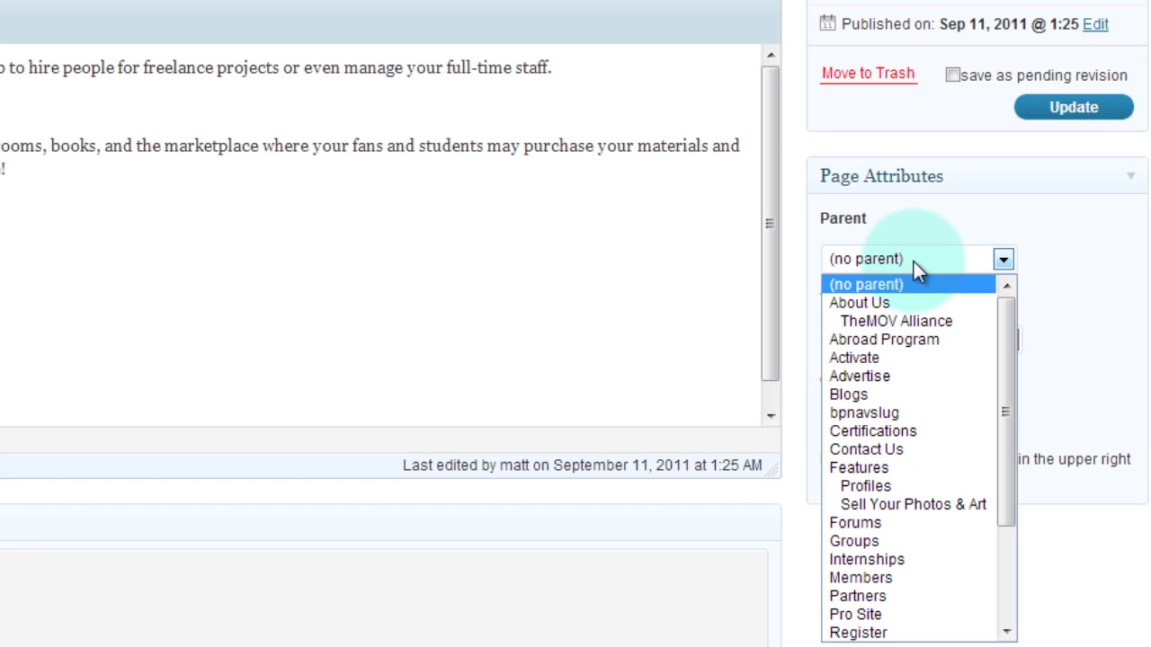
left_click(913, 261)
left_click(921, 341)
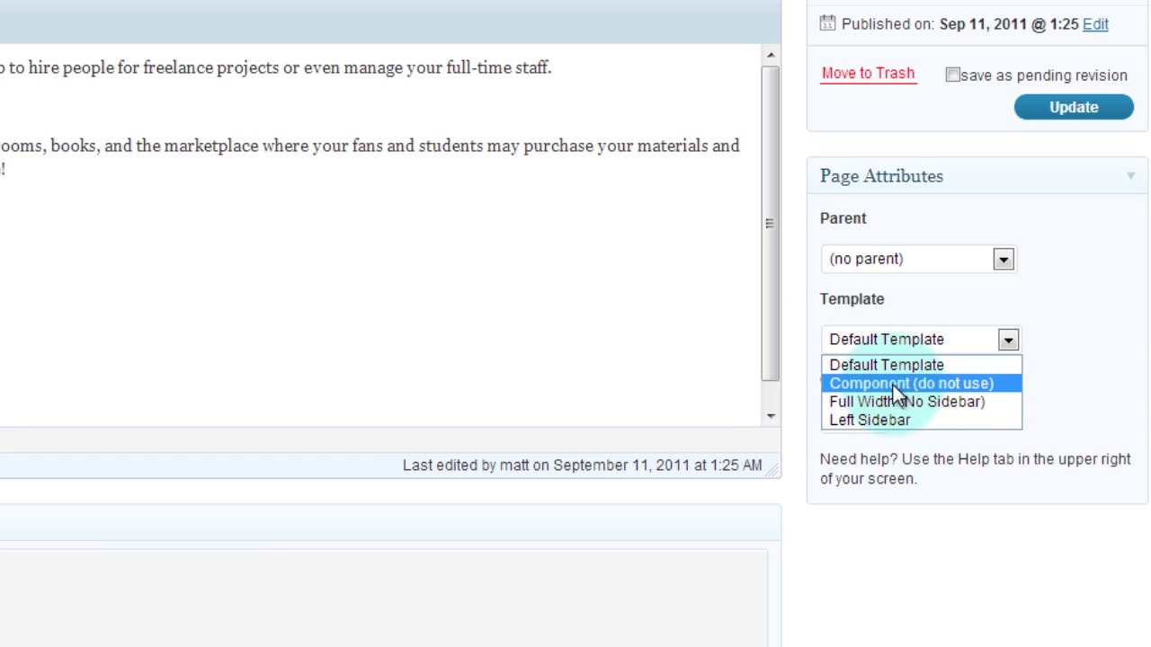
left_click(837, 195)
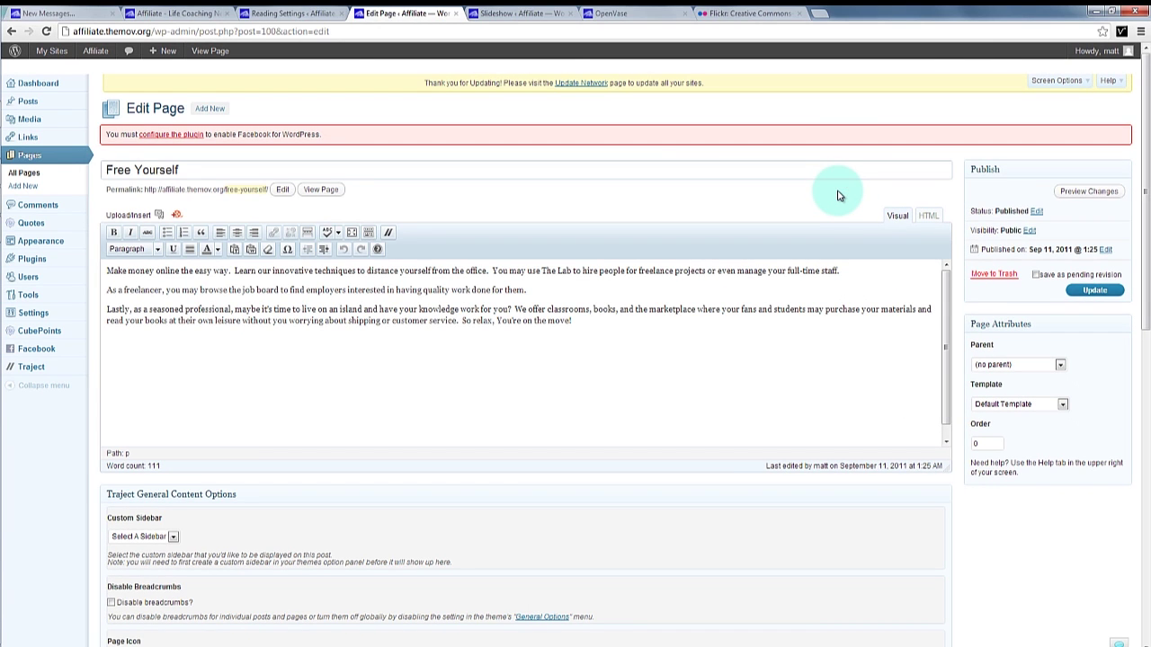
left_click(1025, 404)
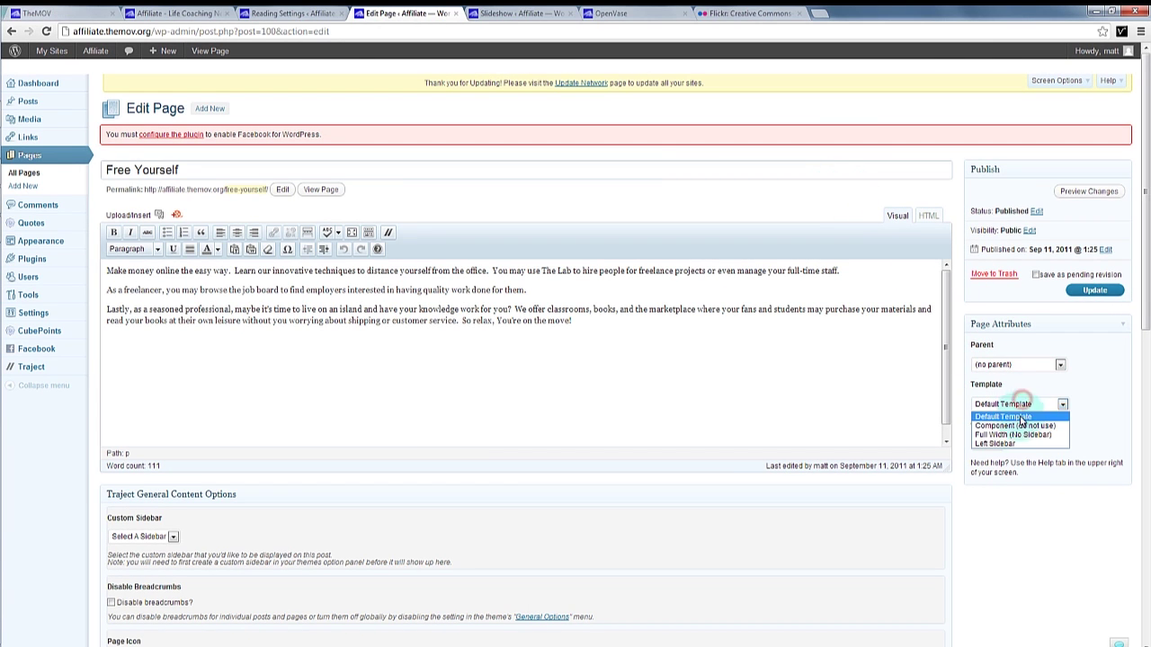
left_click(997, 398)
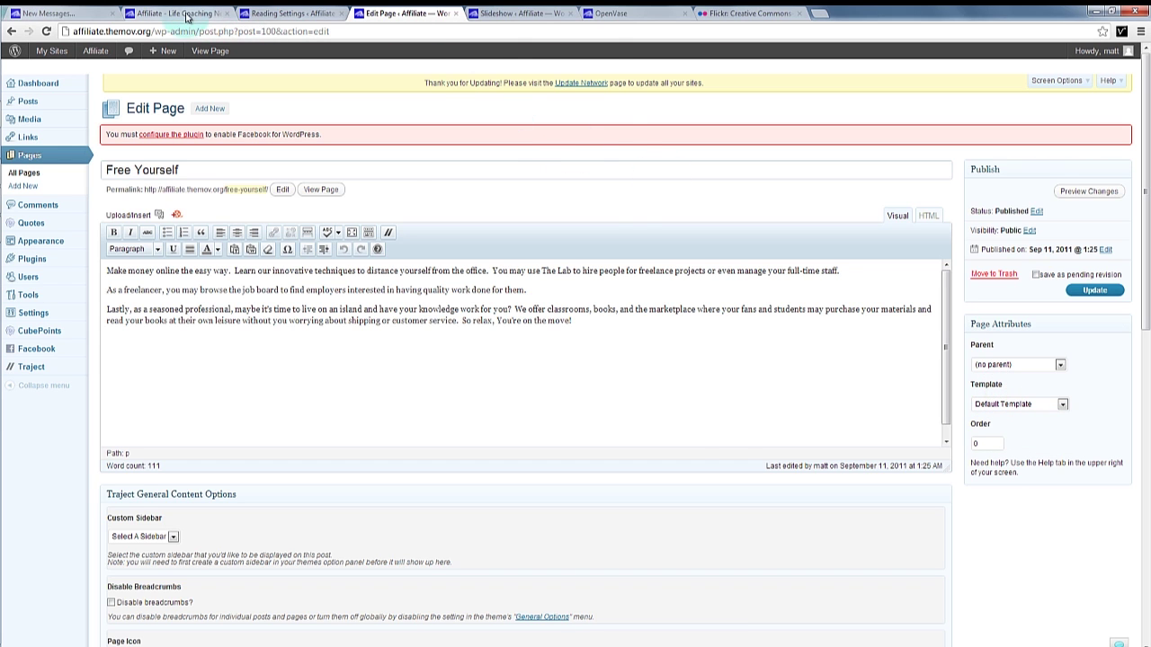
- Compare the live home page with the front page choices in Reading settings and the Free Yourself page's template choices
left_click(184, 14)
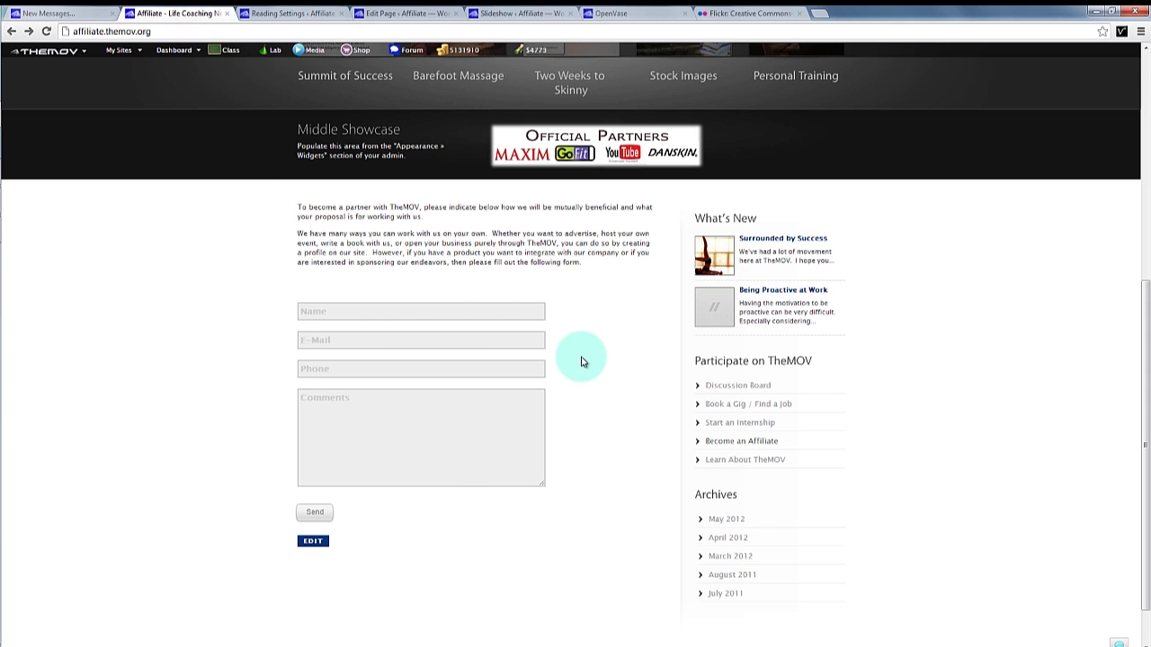
left_click(286, 12)
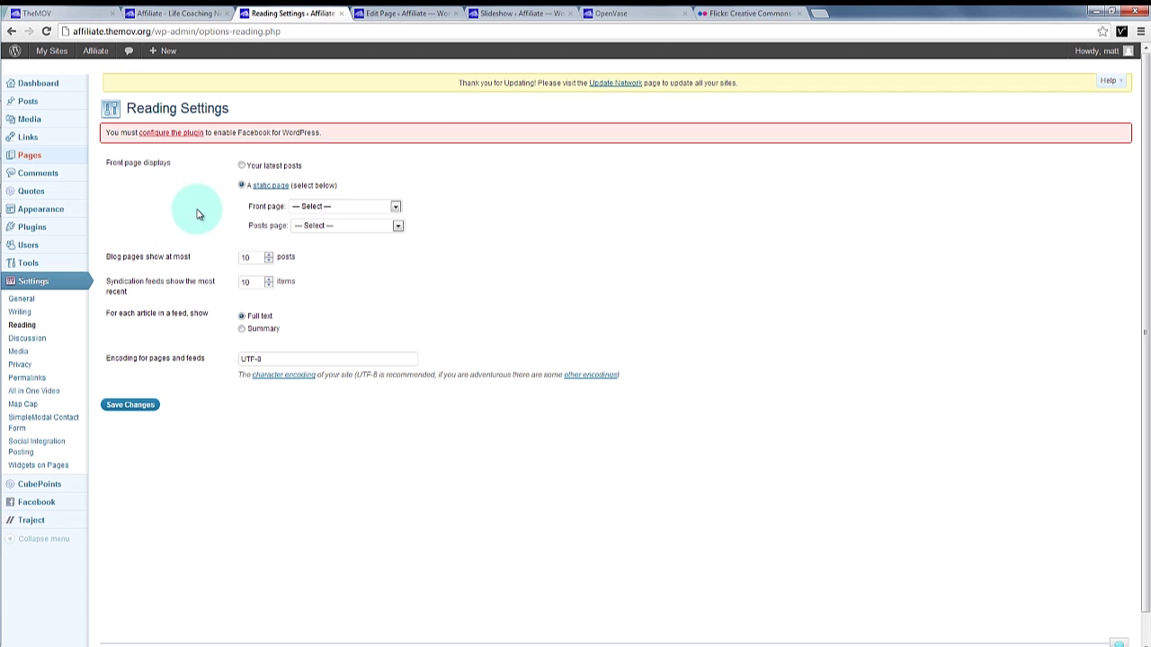
left_click(334, 206)
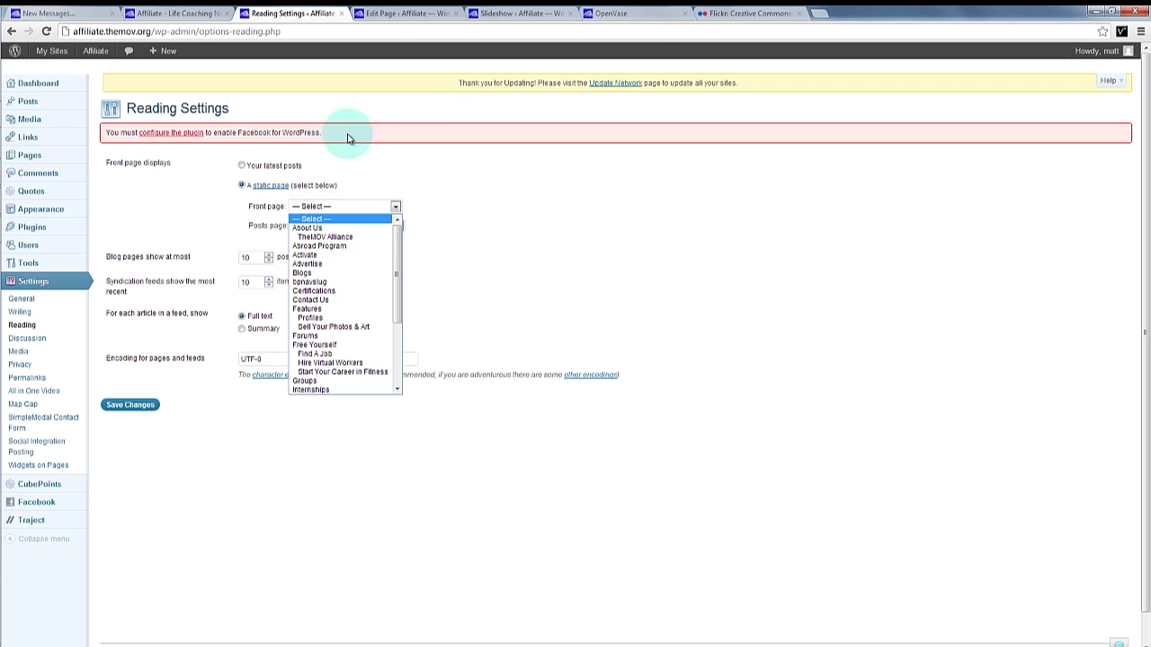
left_click(396, 13)
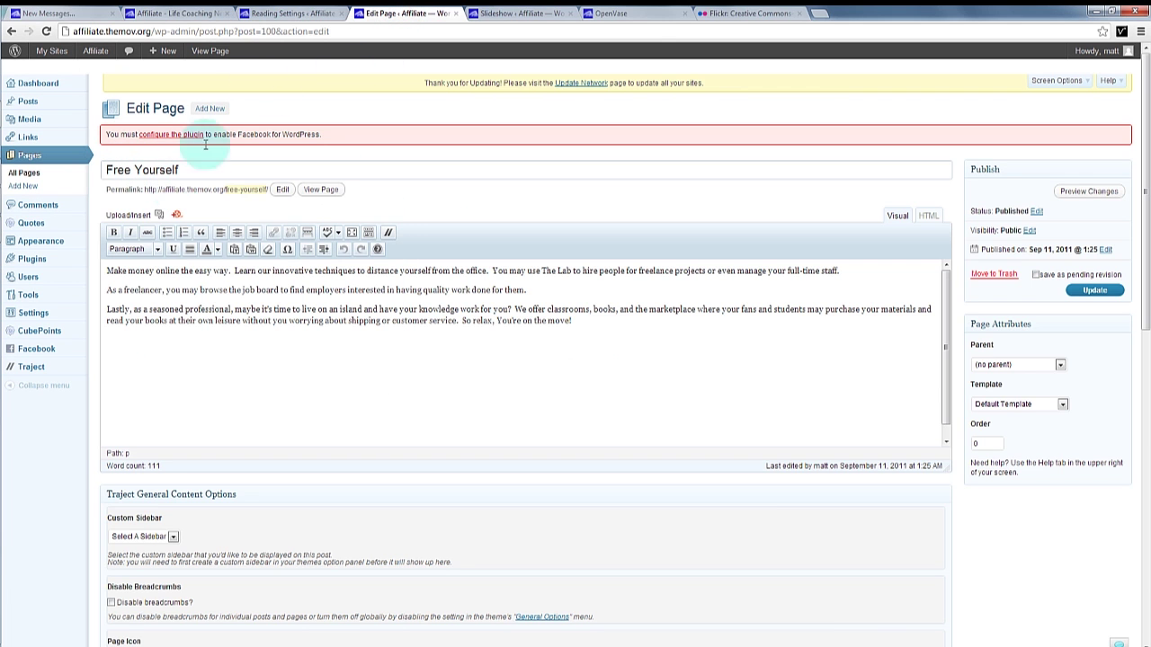
left_click(1005, 404)
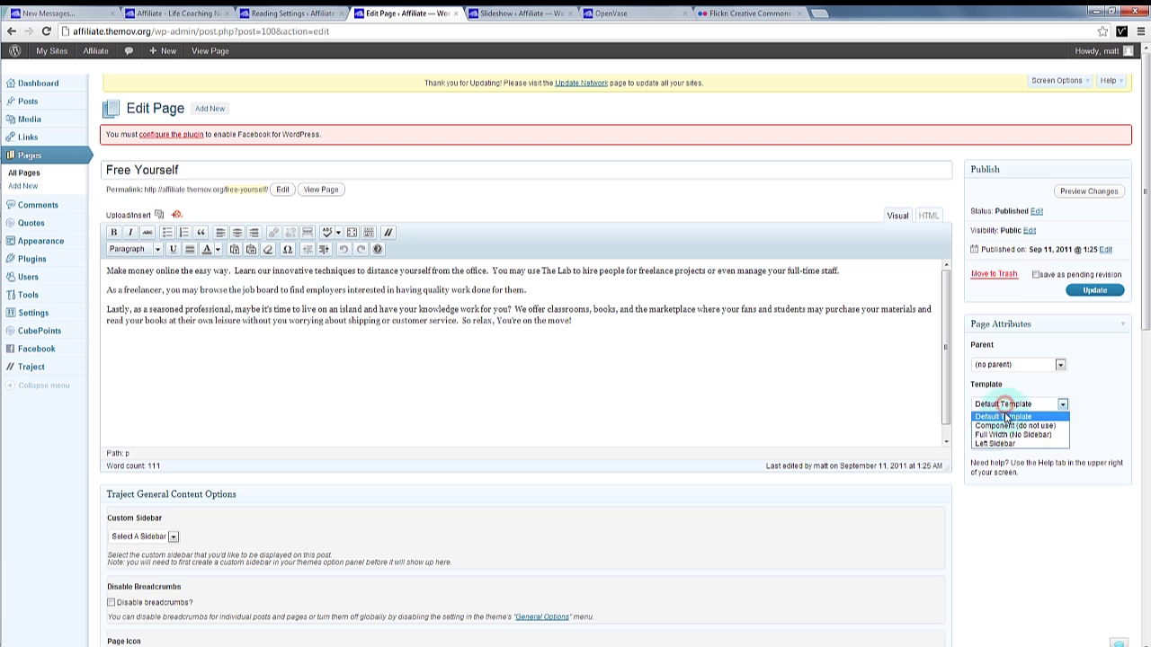
- Set the static front page to Free Yourself in the Reading settings
left_click(288, 14)
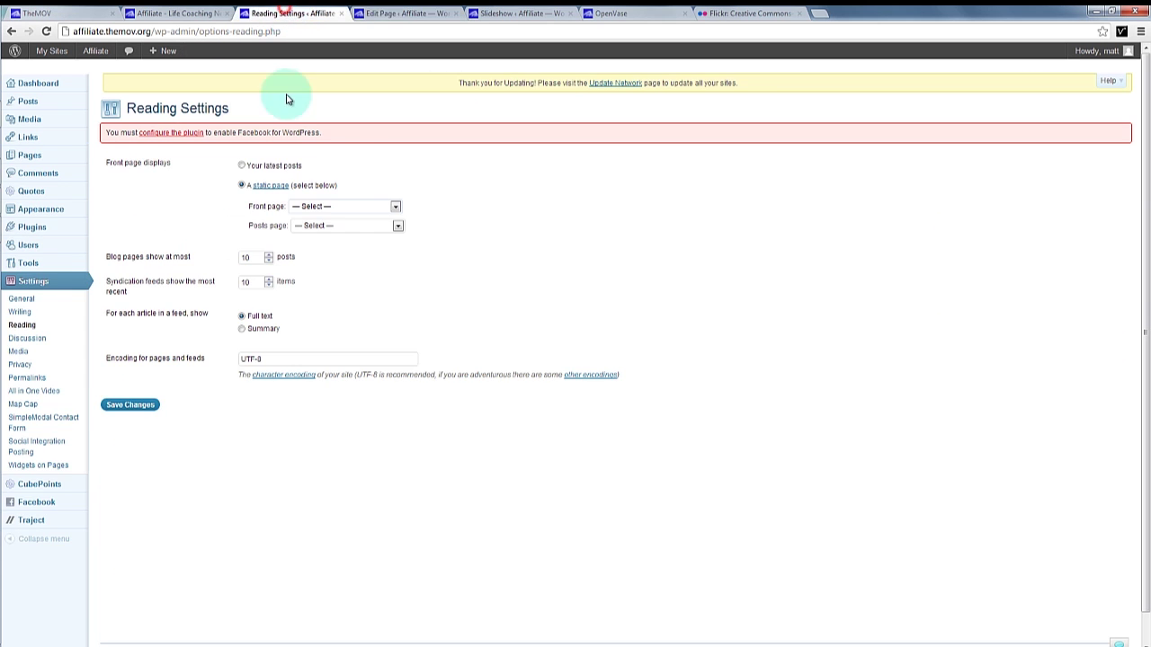
left_click(312, 207)
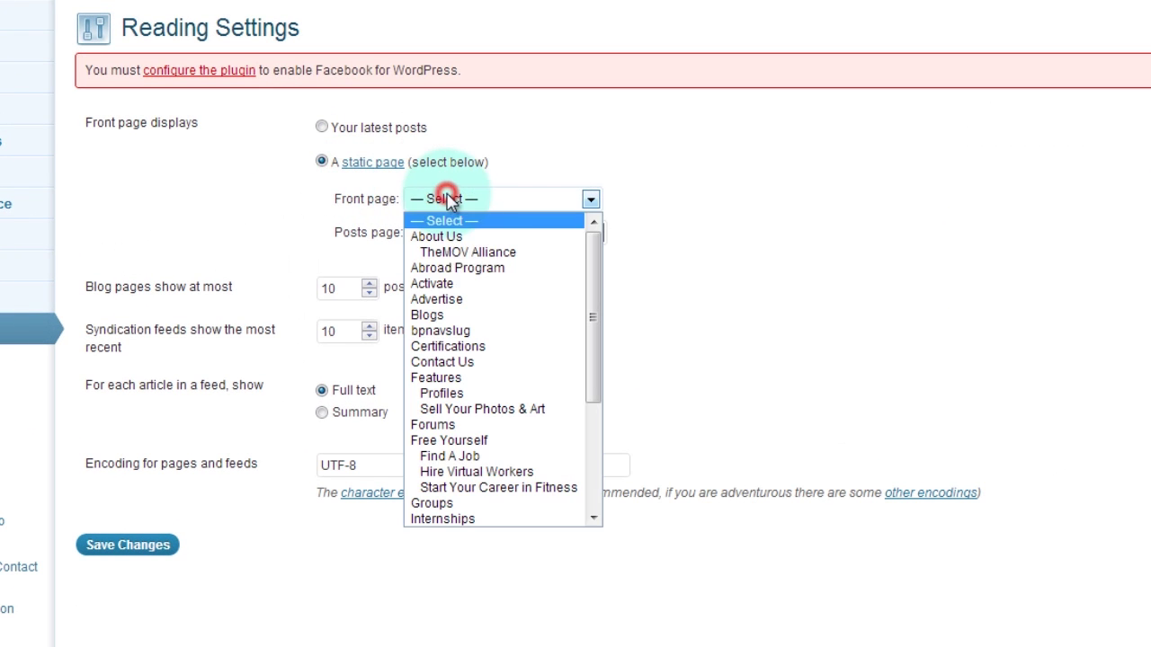
left_click(470, 457)
left_click(482, 198)
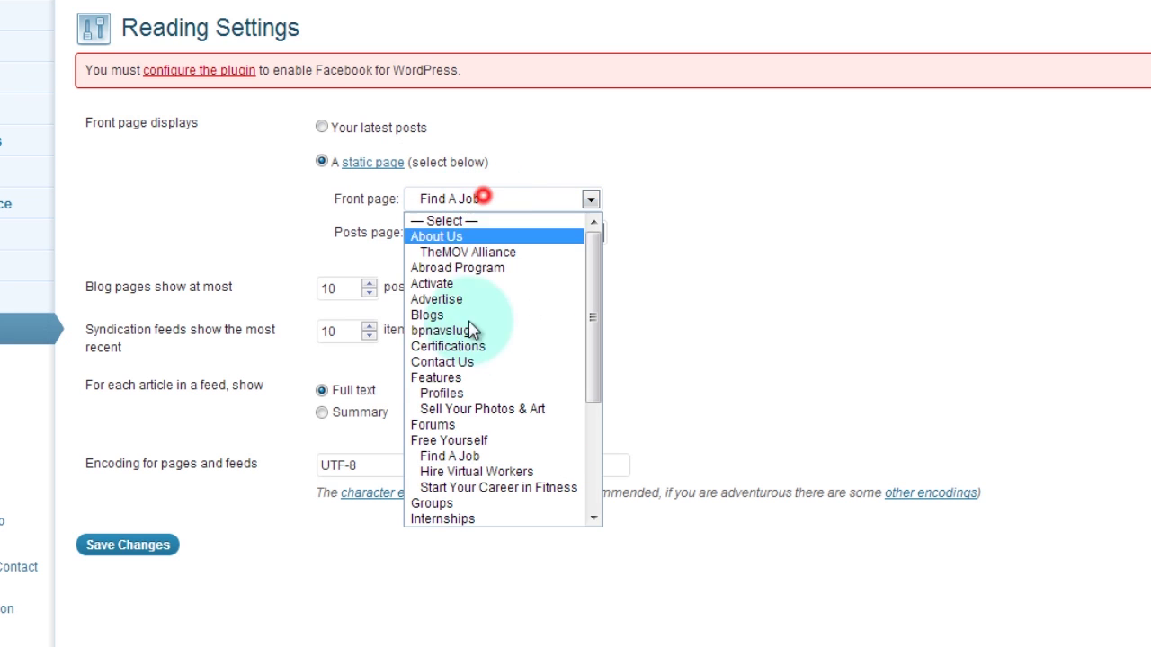
left_click(470, 439)
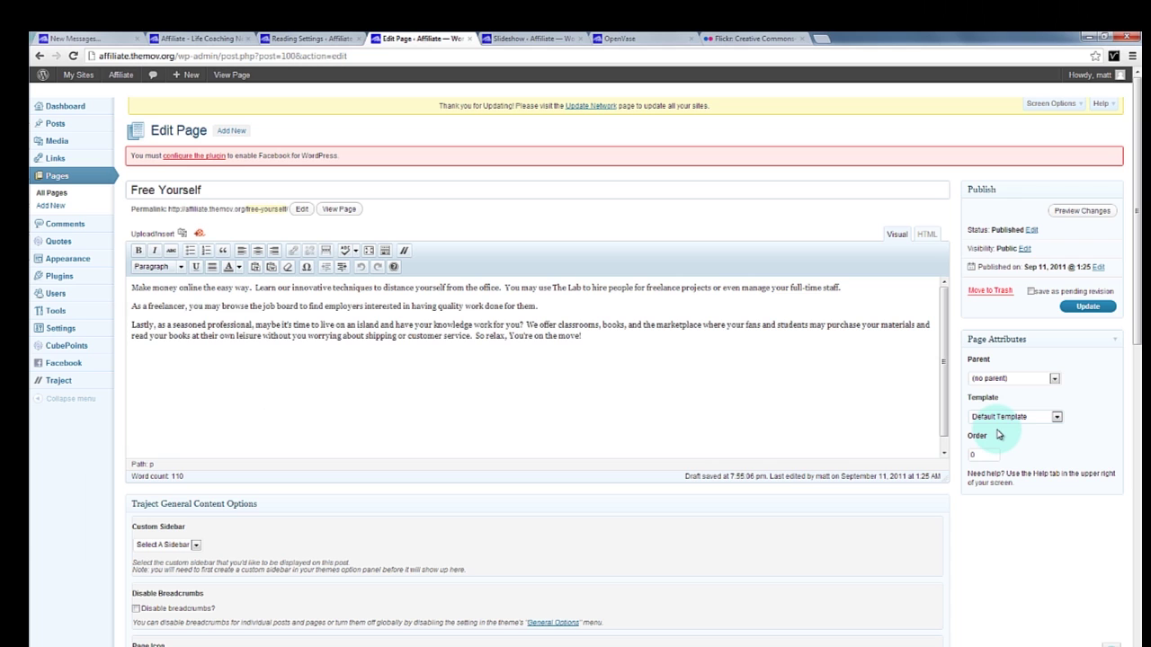
- Open the Traject theme's Home Page settings and examine the Showcase Columns options
left_click(288, 39)
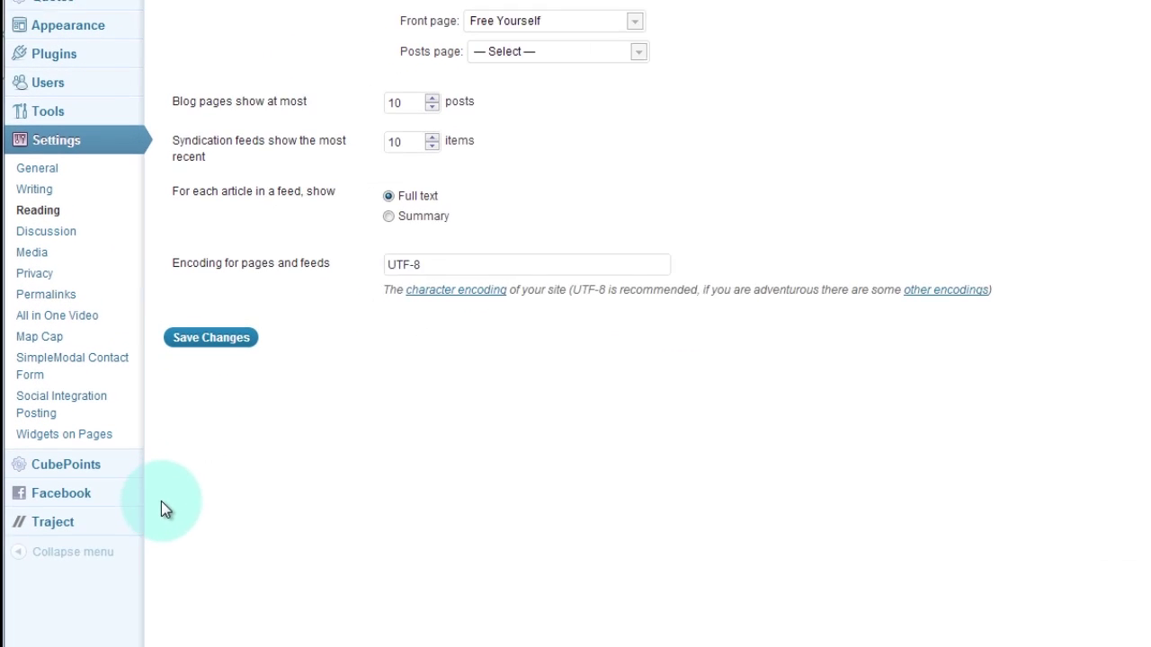
mouse_move(48, 529)
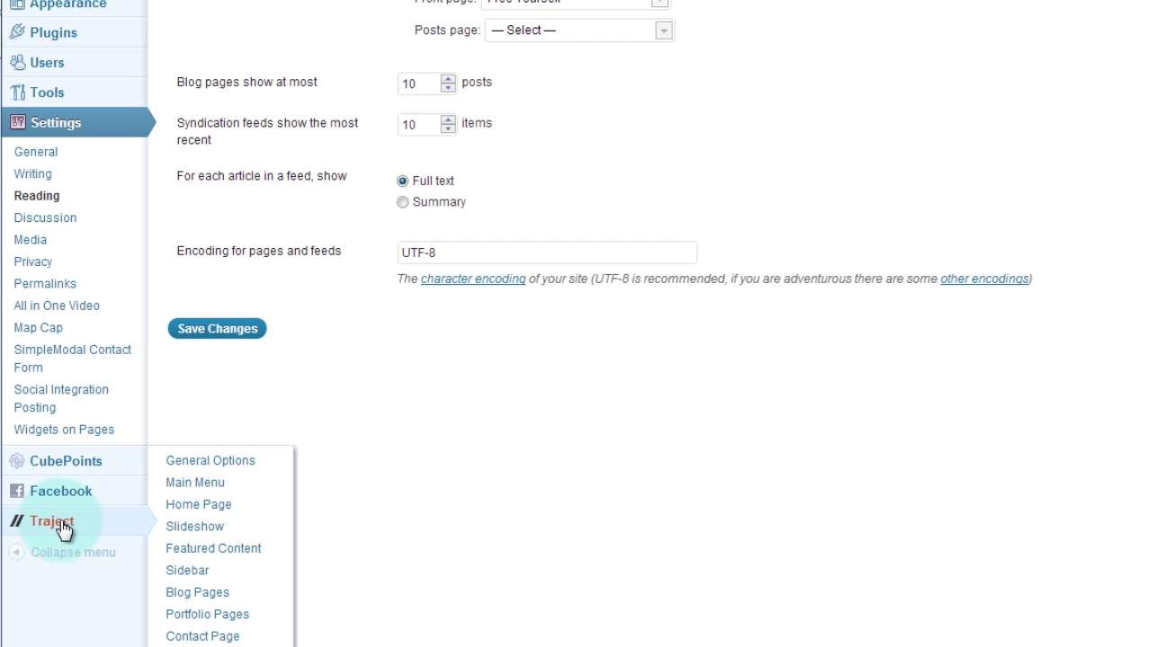
left_click(224, 516)
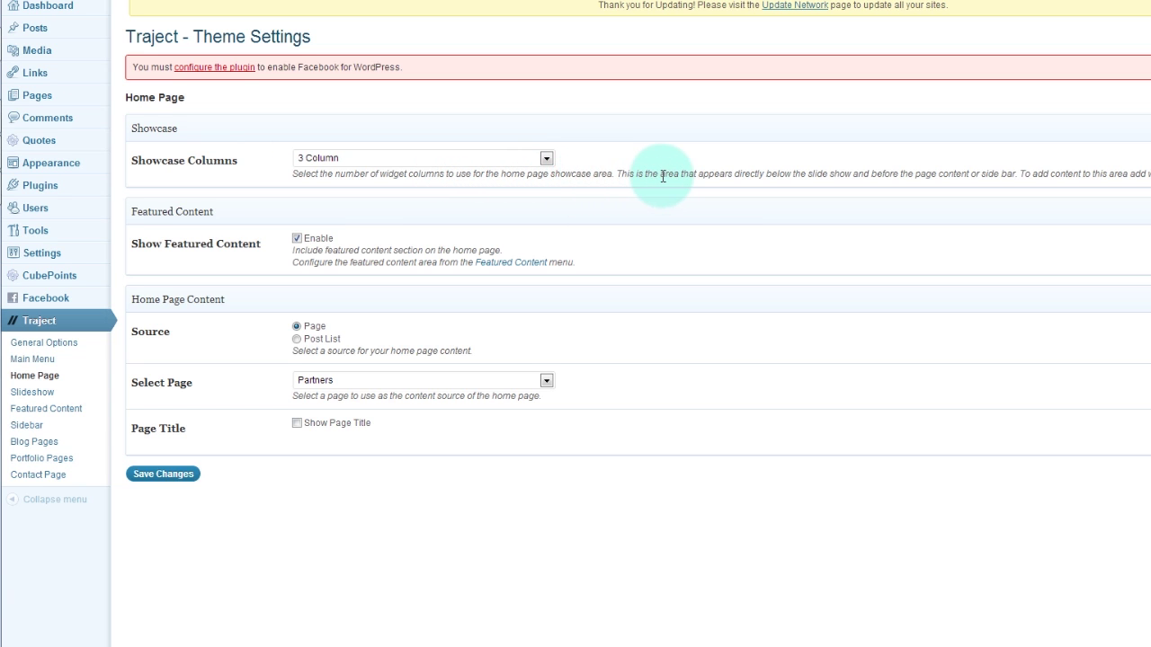
left_click(545, 158)
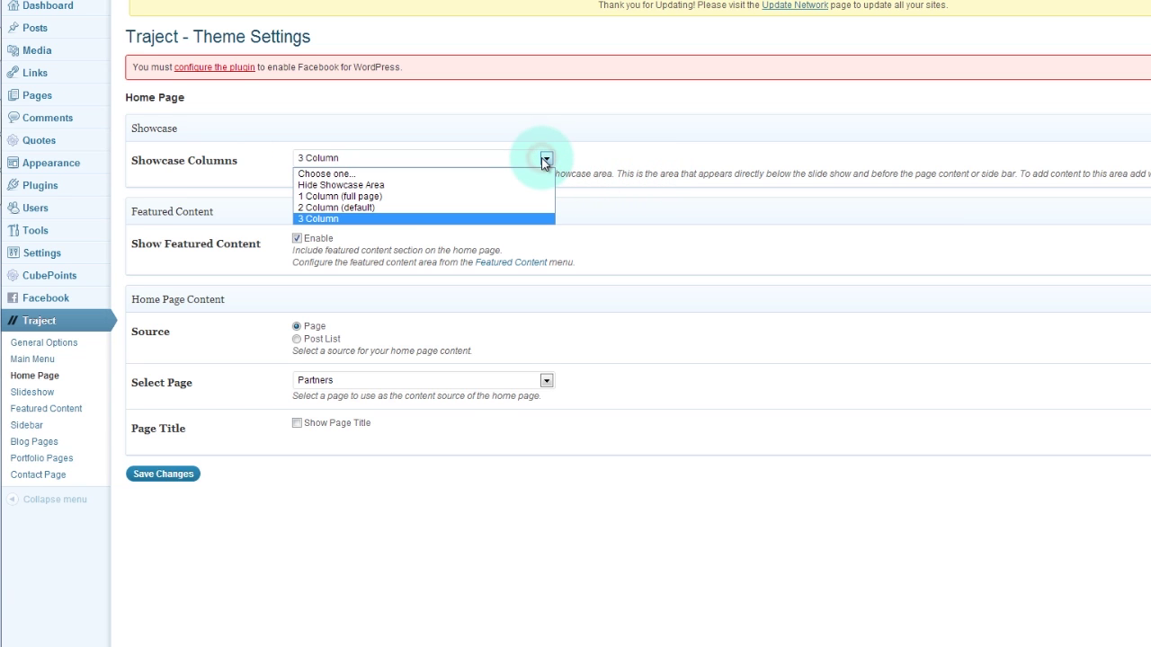
left_click(545, 160)
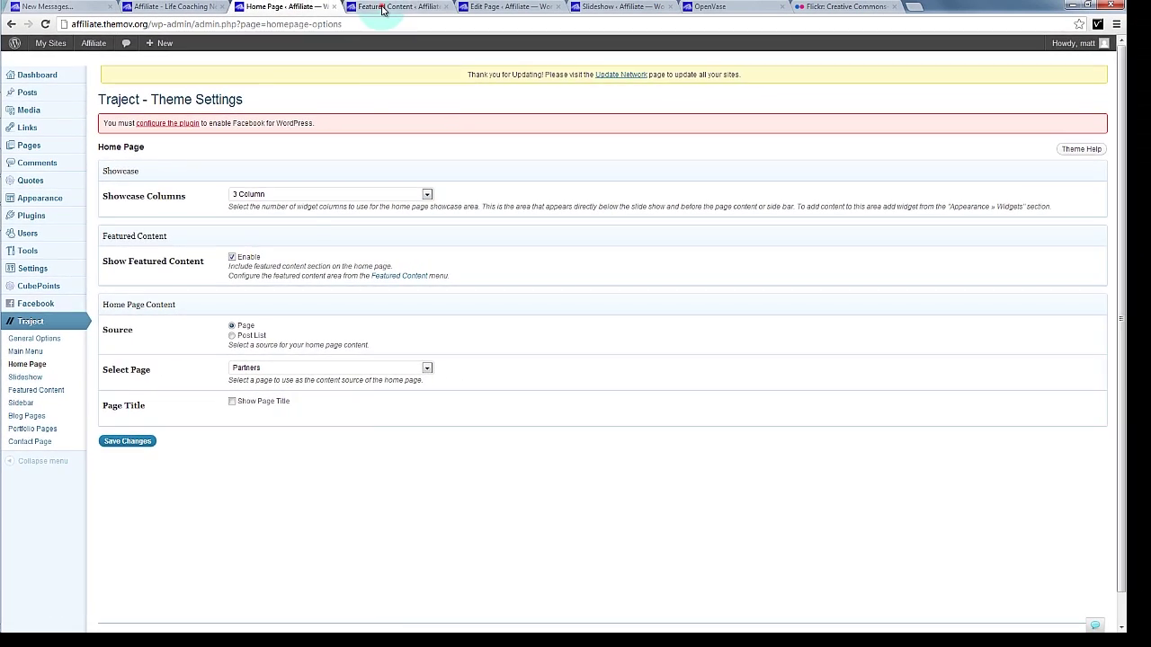
- Switch to the Traject theme's Featured Content settings and look over its options and featured item fields
left_click(383, 10)
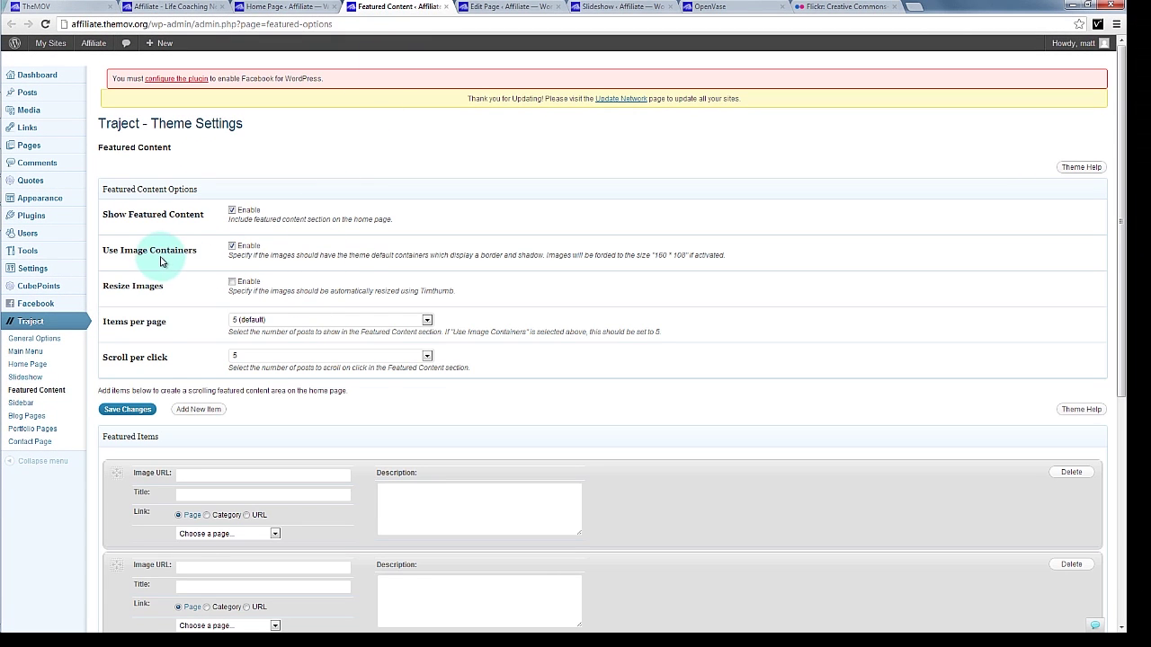
scroll(160, 259, "down", 10)
scroll(139, 338, "up", 10)
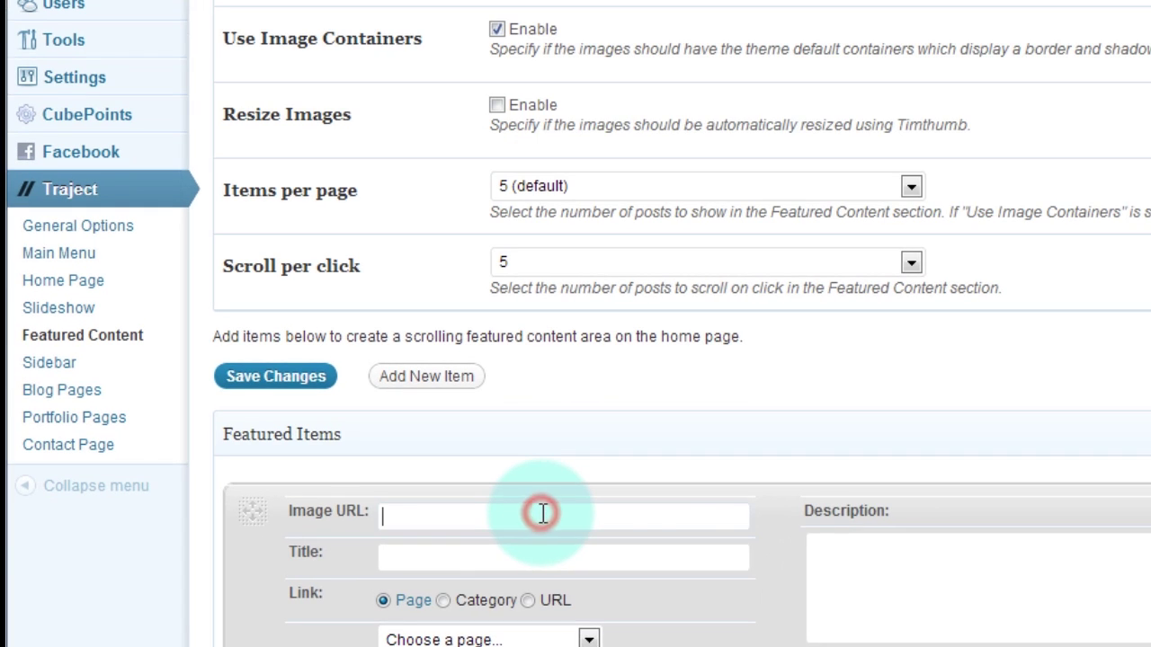
left_click(544, 513)
type("http://affiliate.themov.org/files/2012/10/teamwork.jpg")
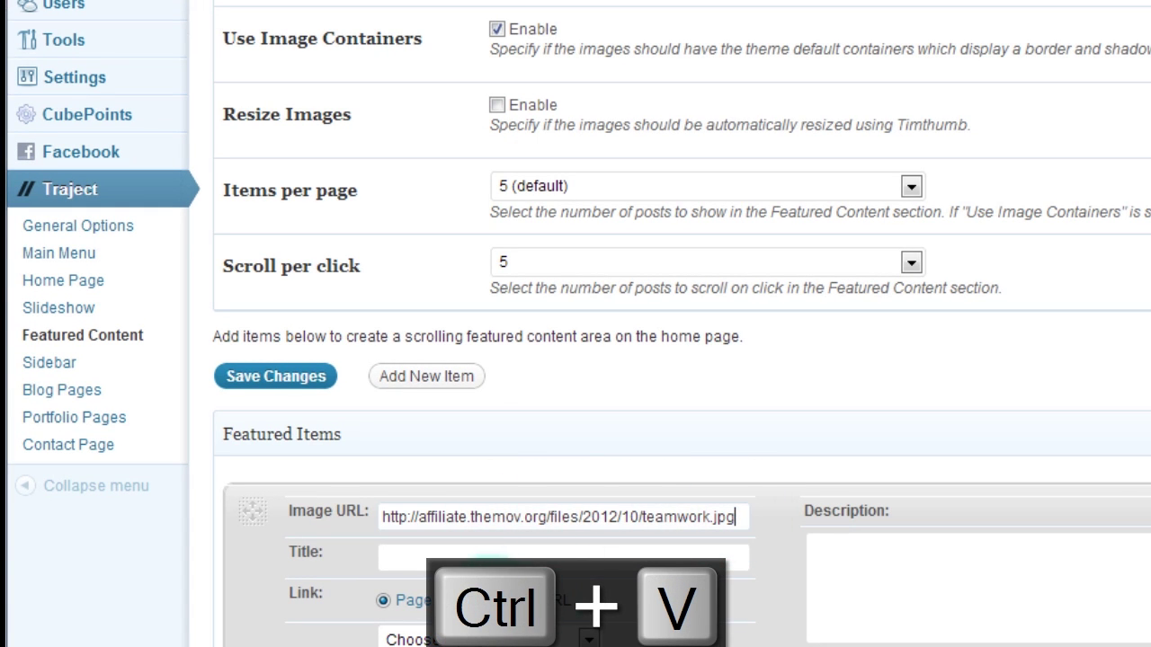
left_click(504, 639)
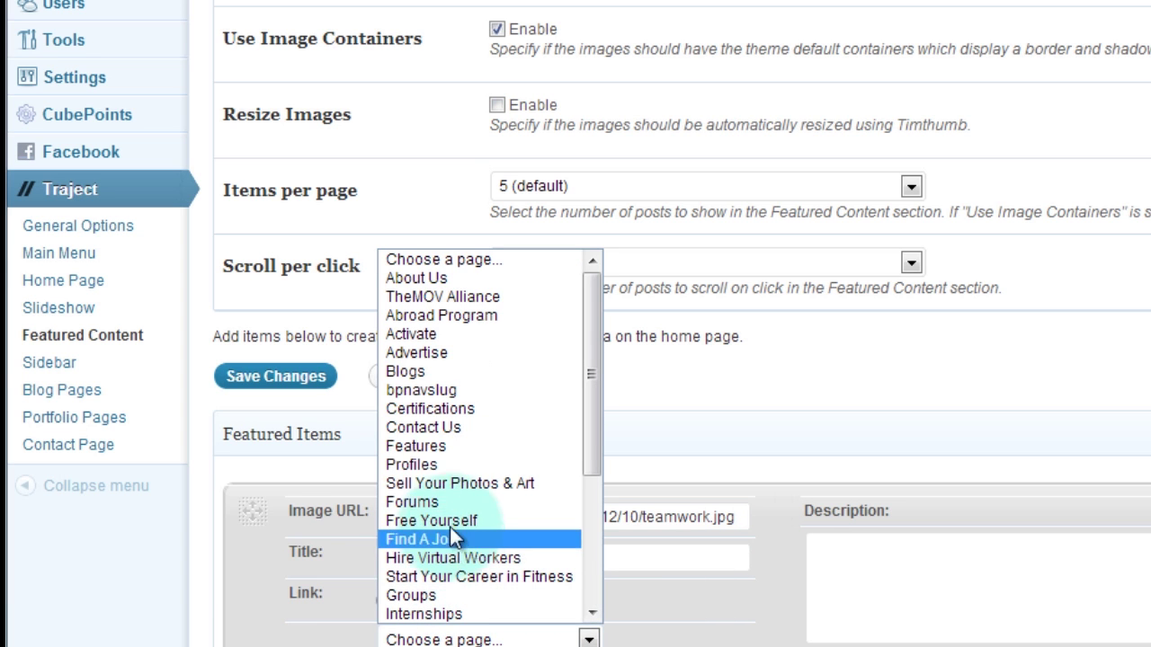
left_click(465, 373)
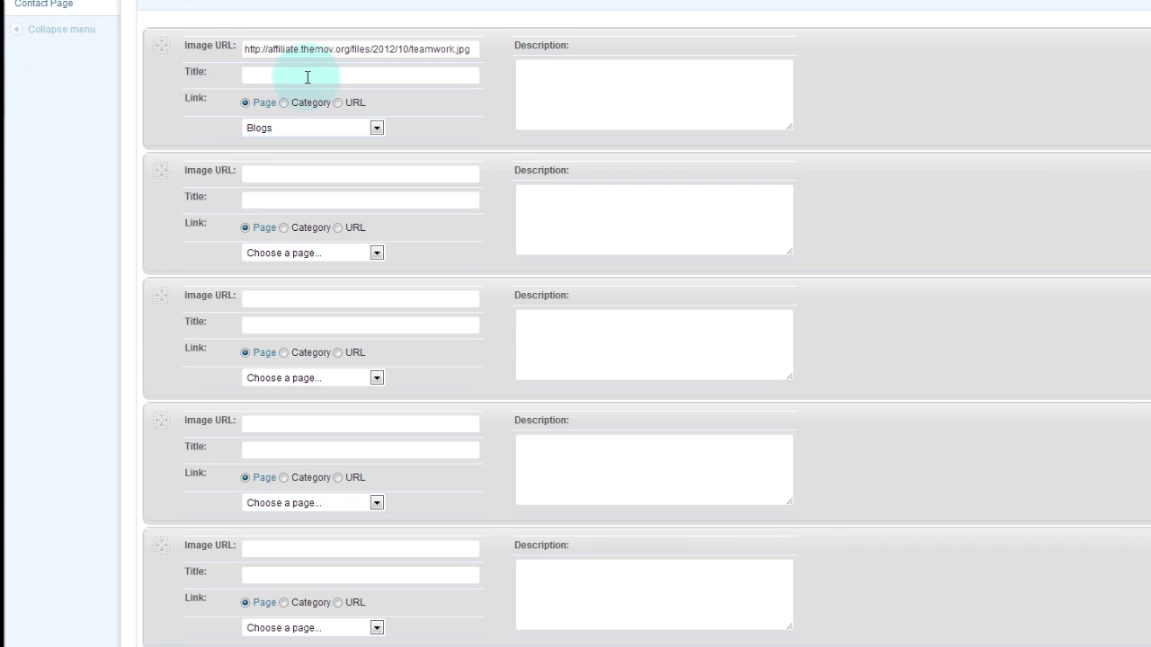
left_click(478, 559)
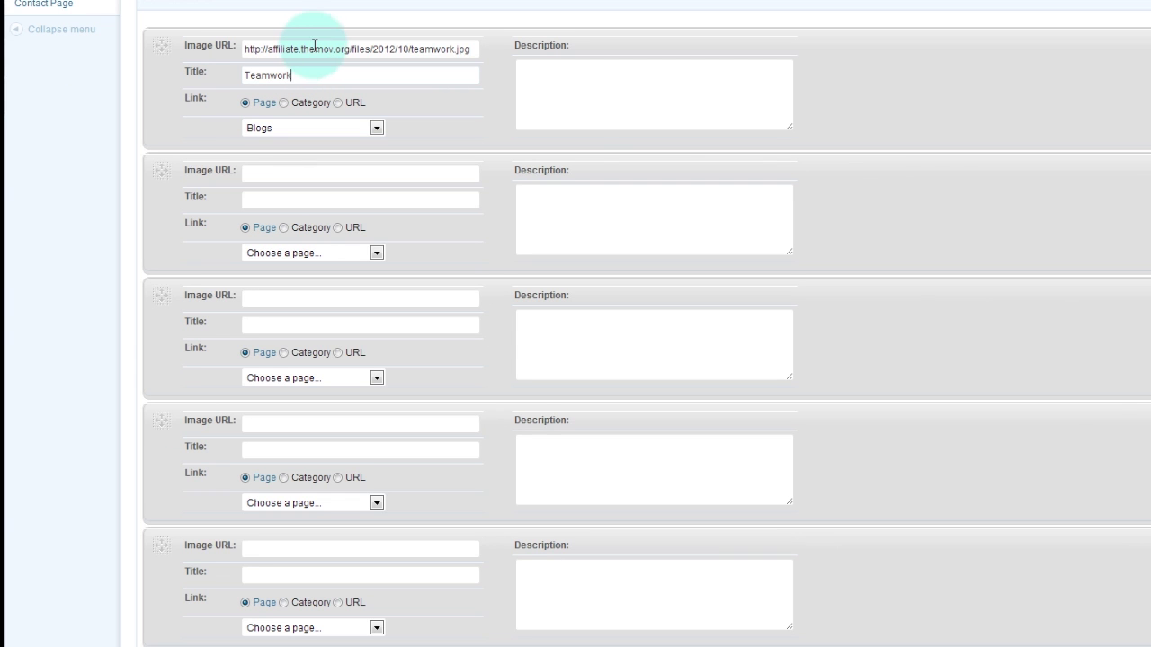
scroll(589, 165, "down", 3)
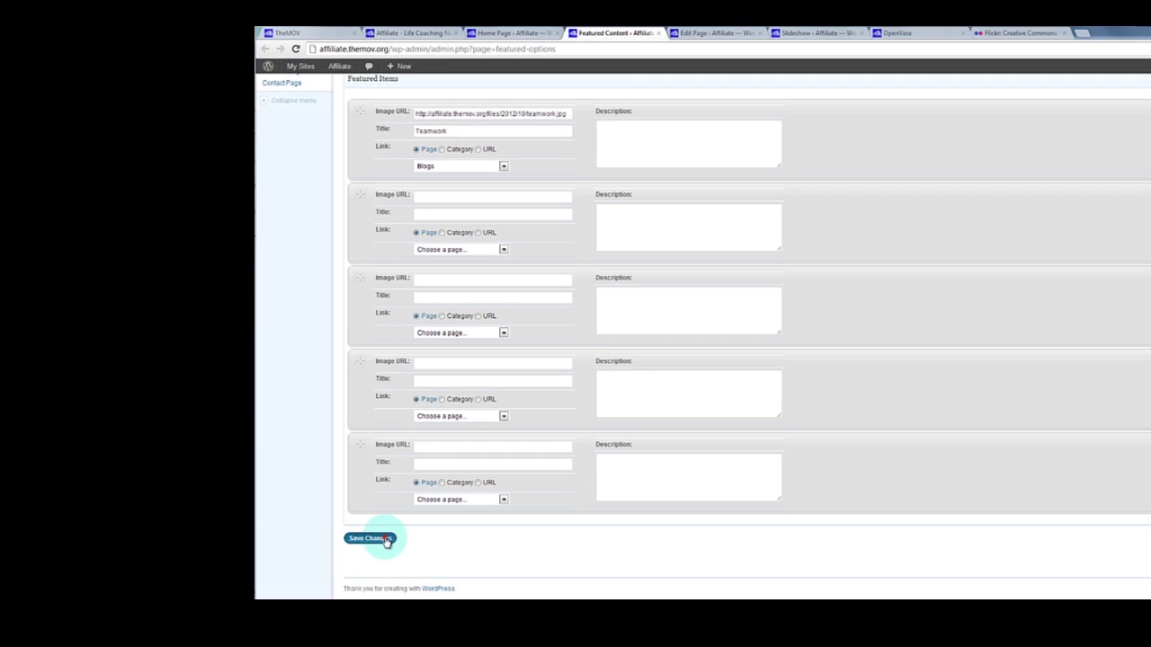
left_click(198, 568)
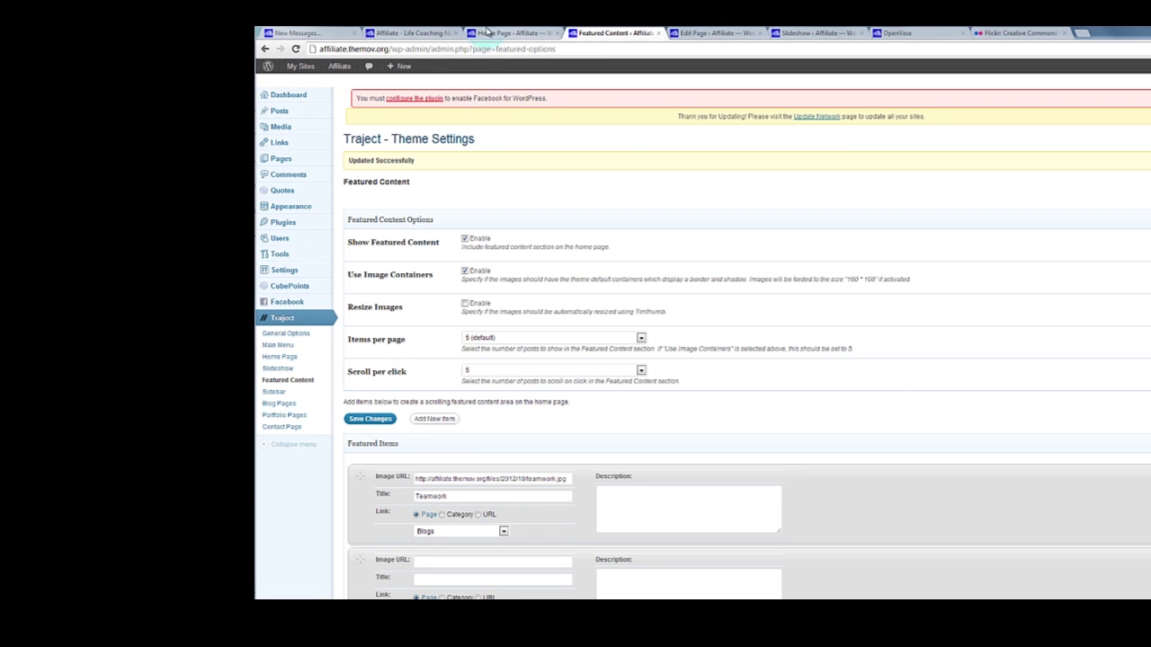
- Reload the live home page and look over its slideshow, featured content row and page content
left_click(434, 36)
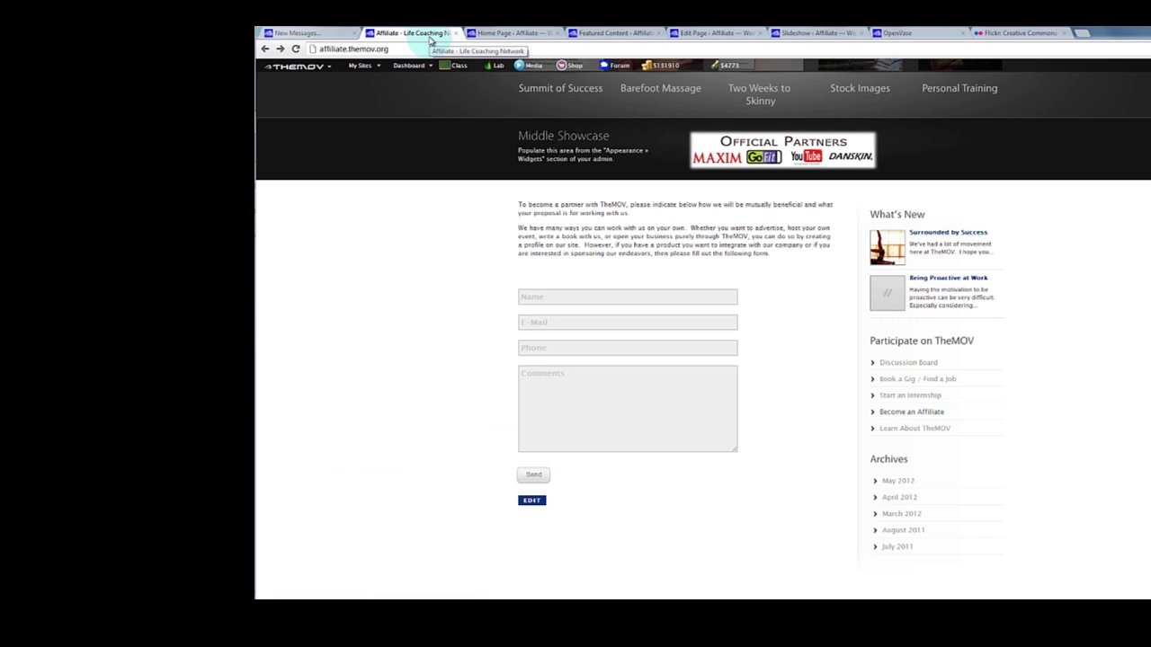
key("ctrl+r")
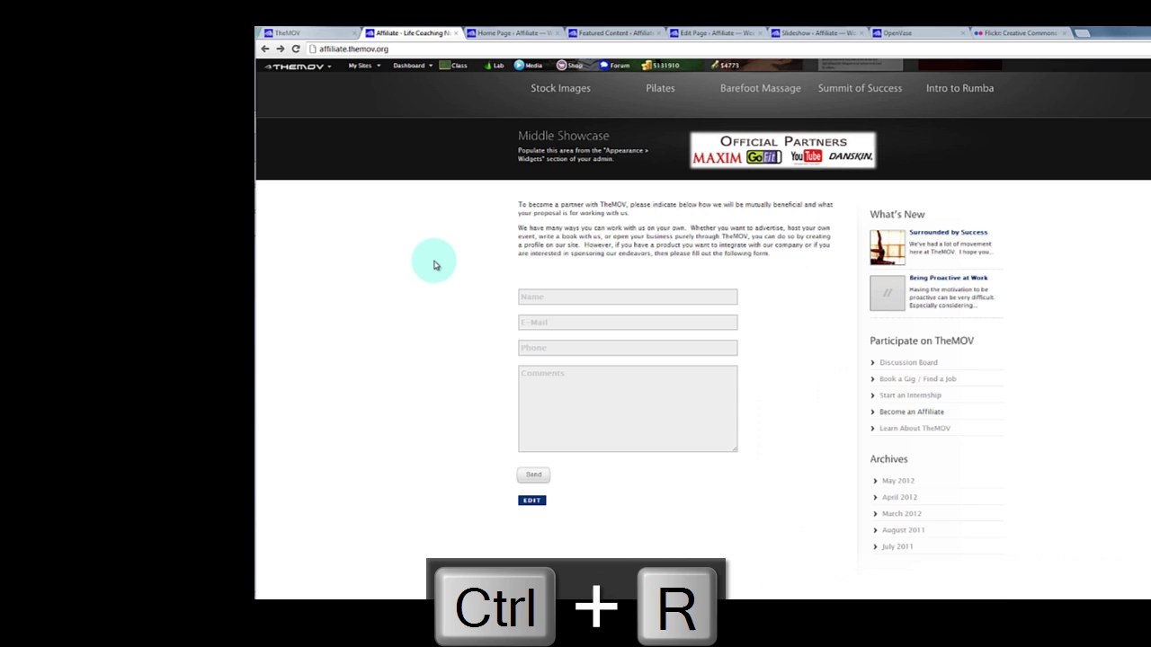
scroll(434, 266, "down", 1)
scroll(437, 266, "up", 5)
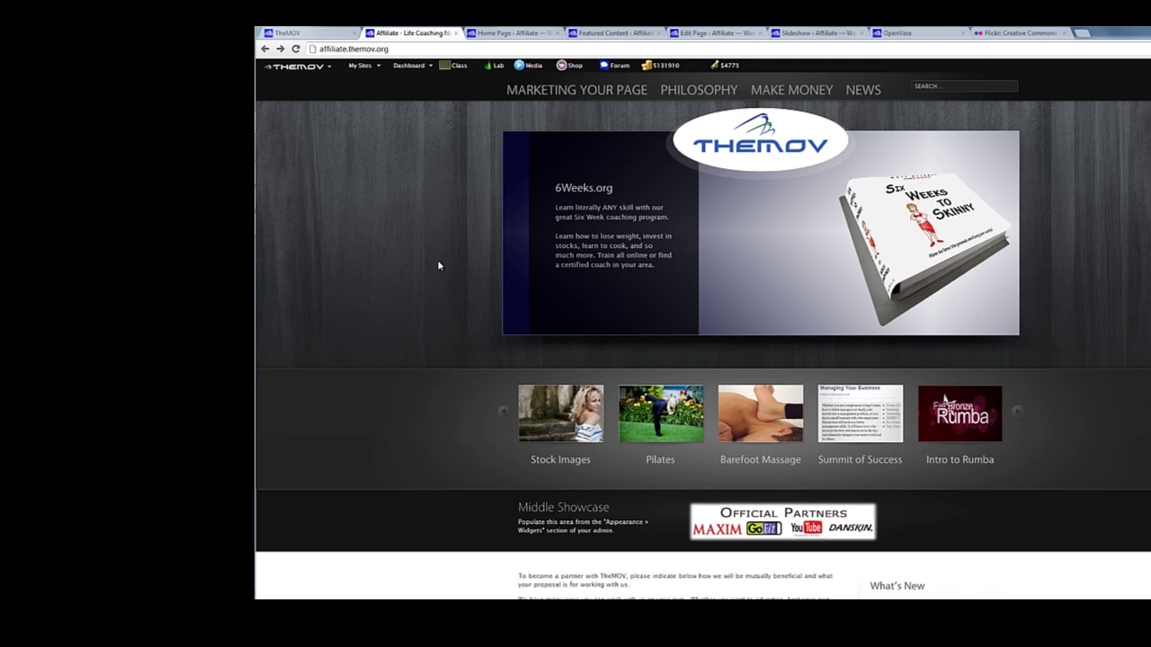
scroll(438, 261, "down", 5)
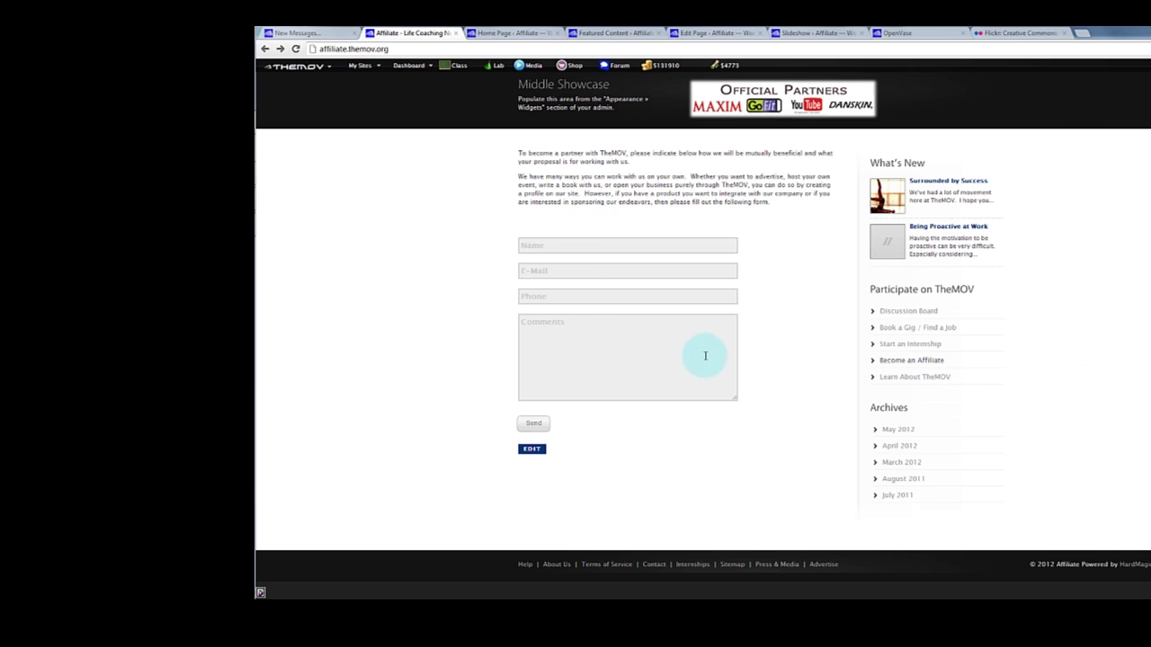
- Compare the Traject Featured Content and Home Page settings with the matching sections of the live home page
left_click(621, 34)
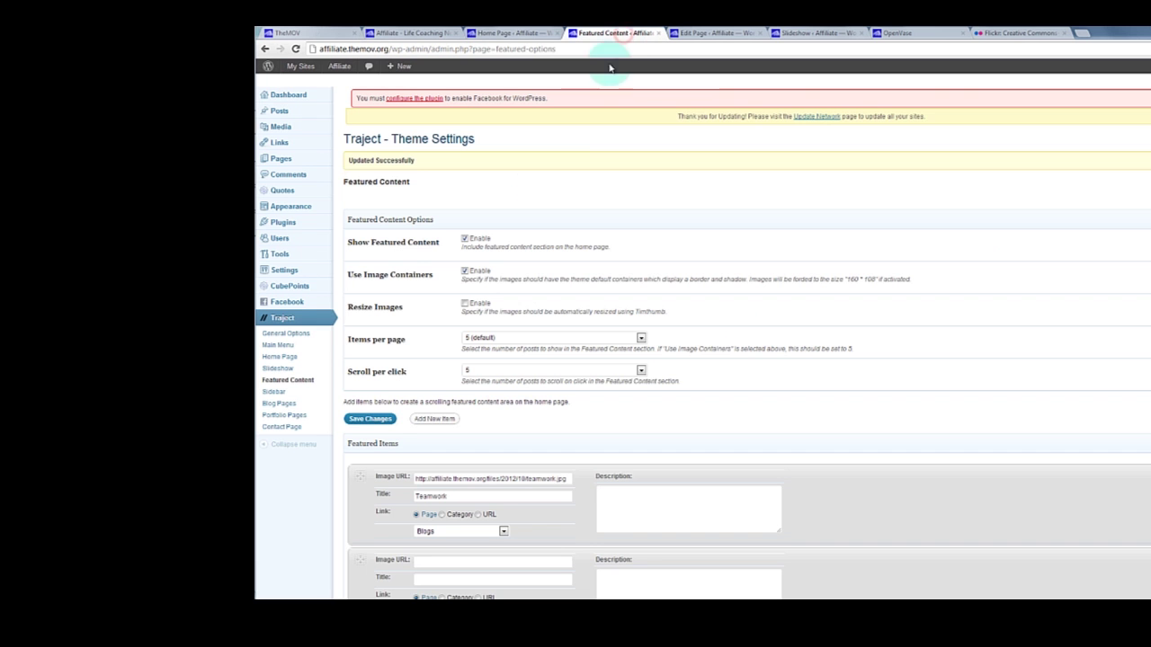
left_click(493, 34)
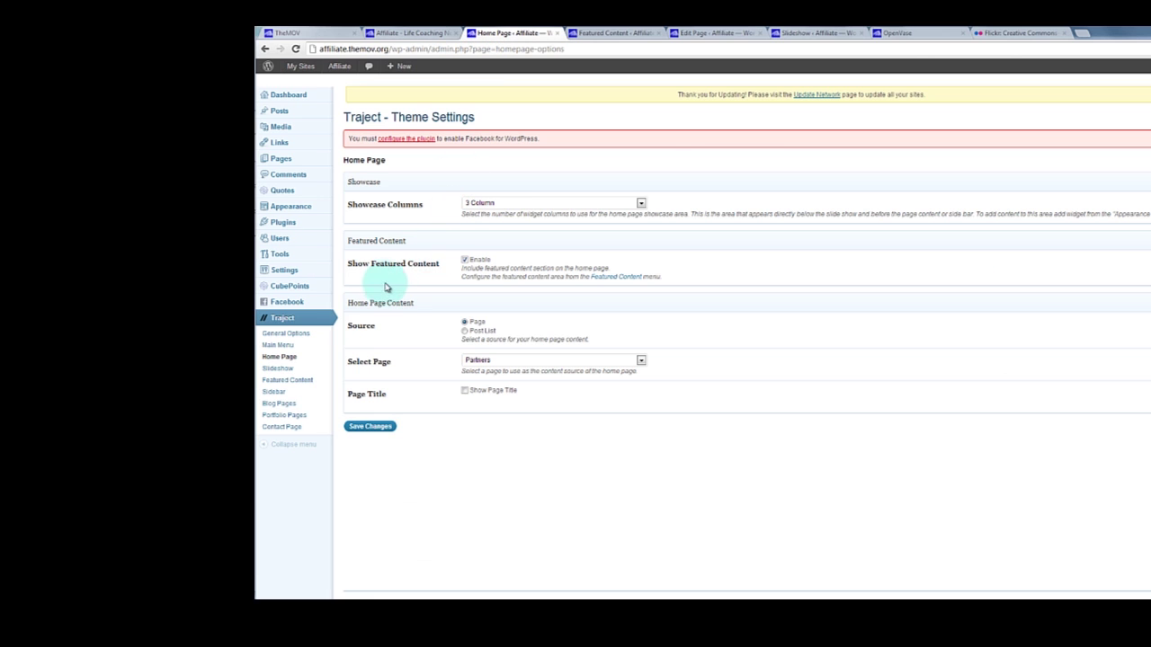
left_click(412, 33)
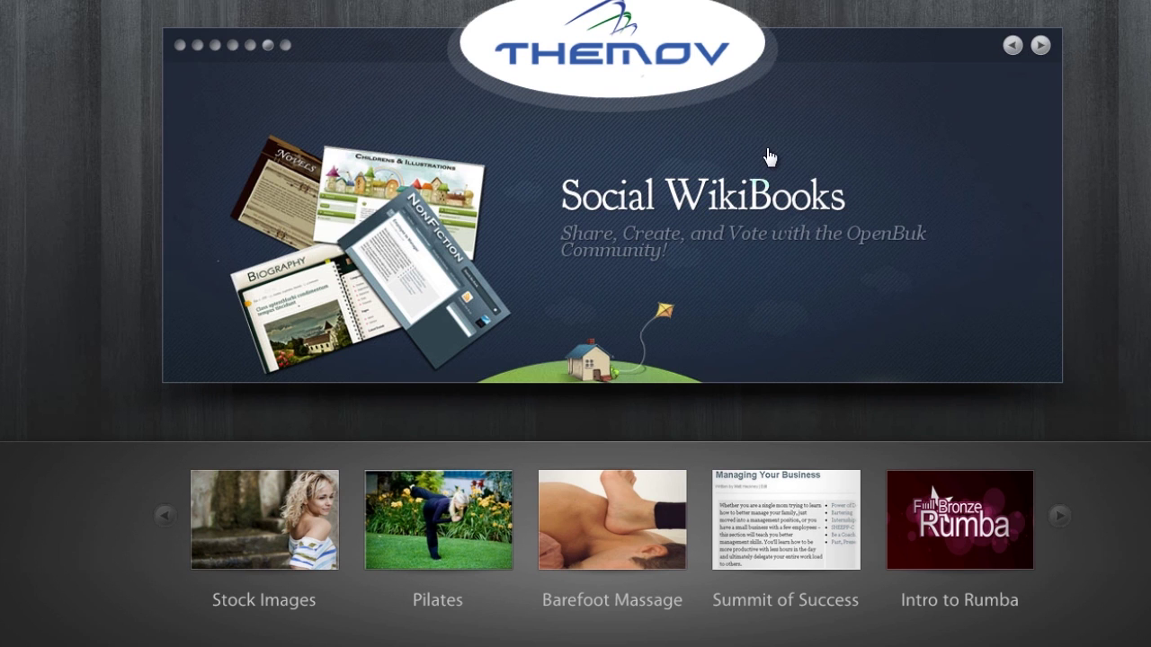
scroll(10, 489, "down", 6)
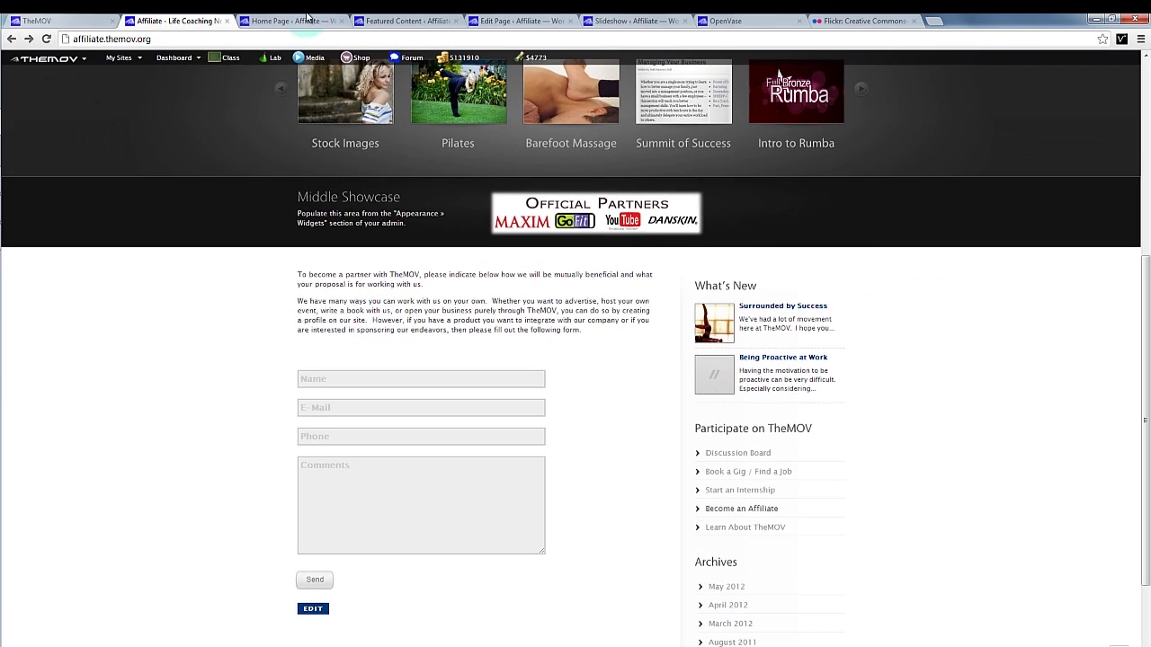
- Examine the pages offered as the home page content source in the Traject Home Page settings
left_click(292, 20)
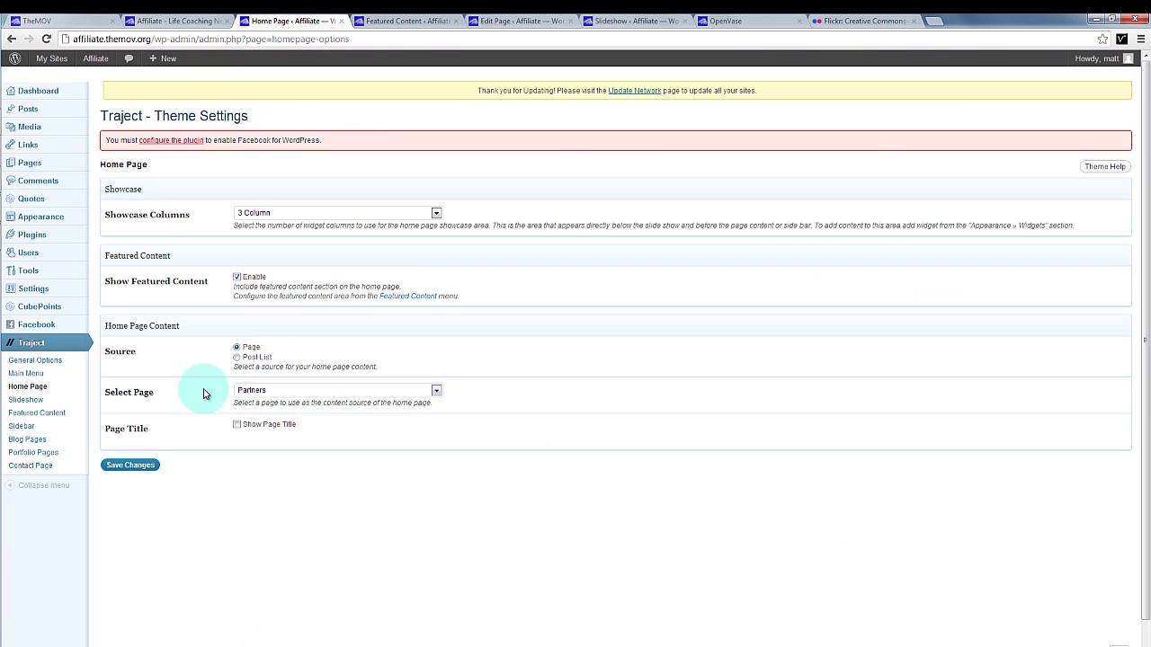
left_click(282, 393)
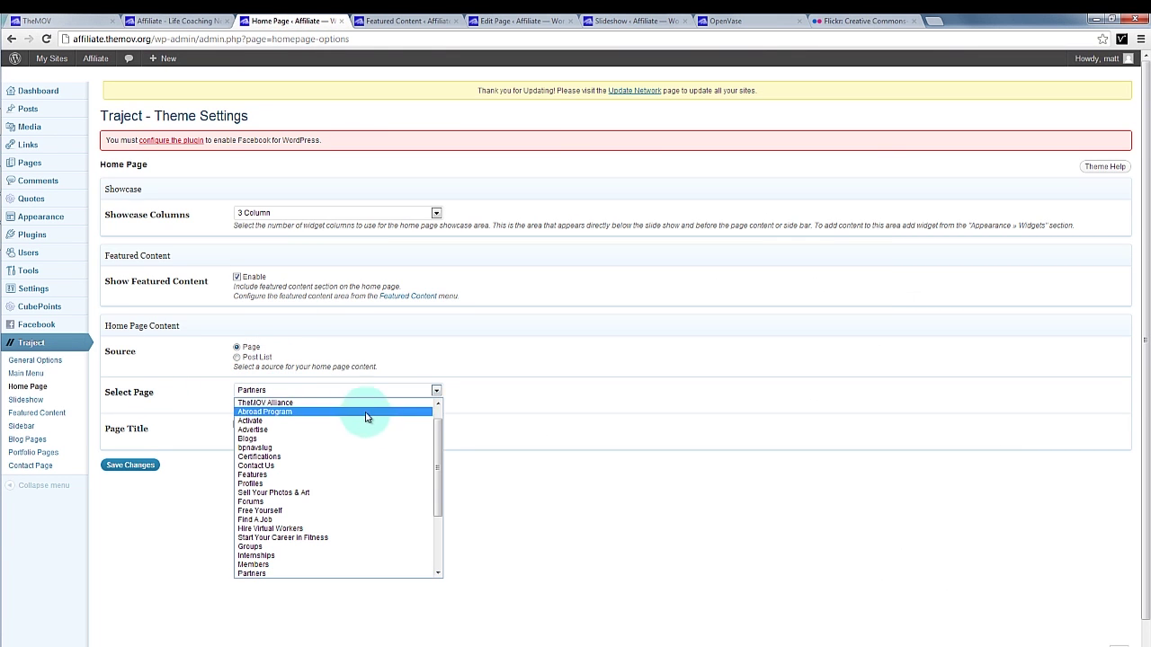
left_click_drag(438, 458, 440, 431)
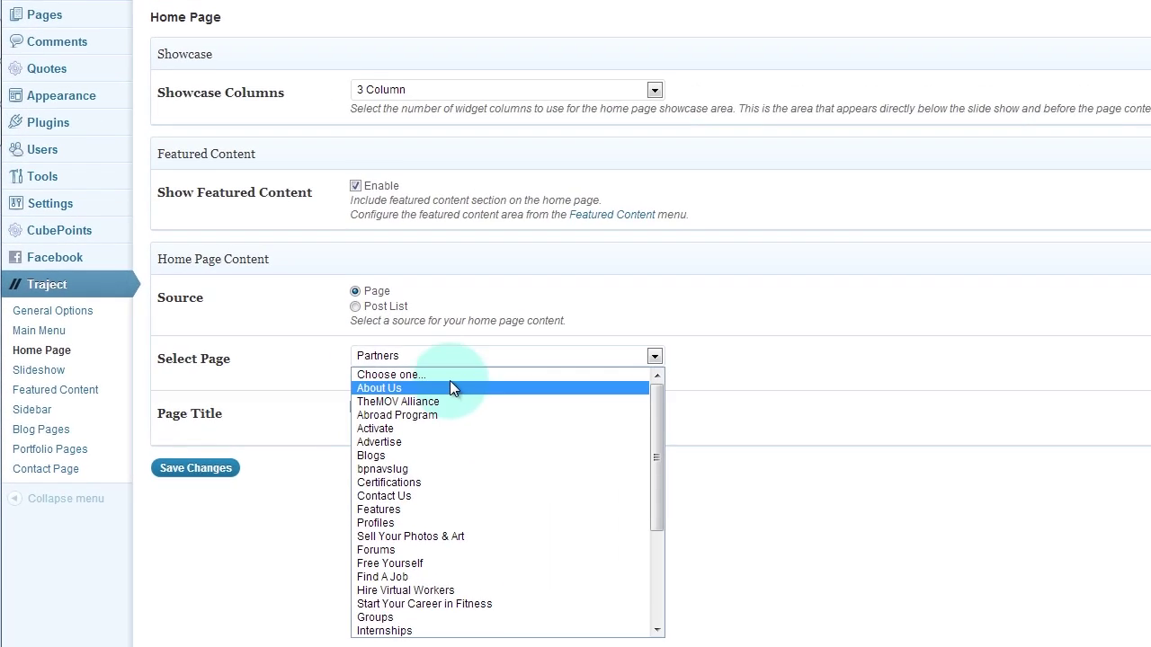
mouse_move(655, 424)
left_mouse_down()
mouse_move(659, 561)
mouse_move(653, 414)
left_mouse_up()
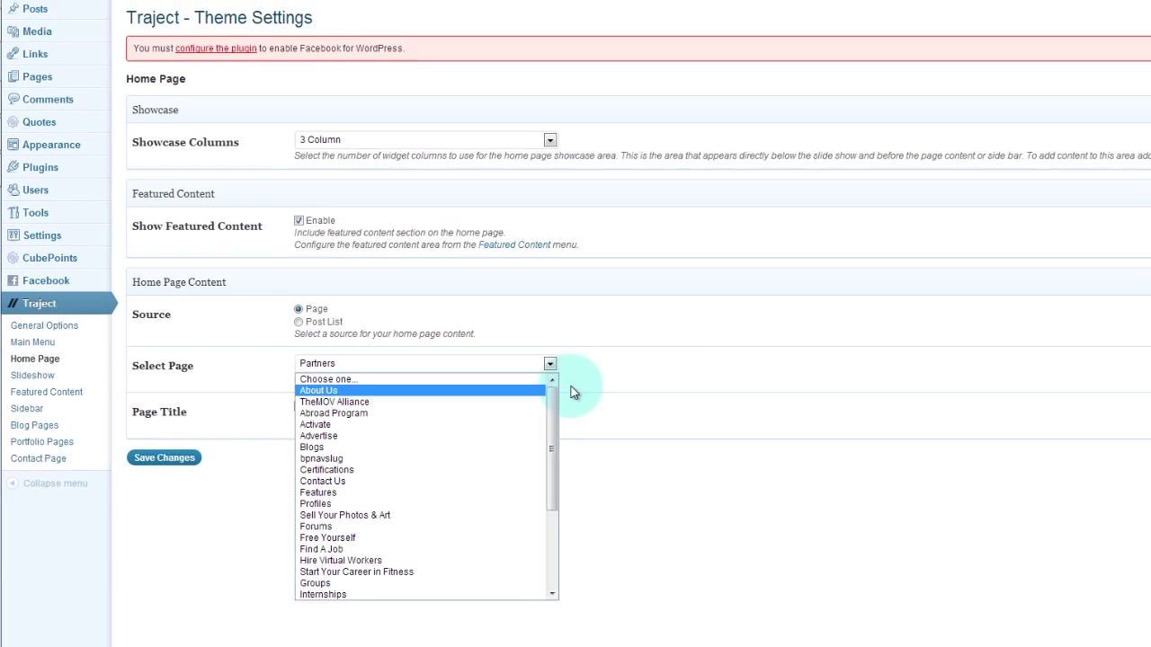
left_click(574, 392)
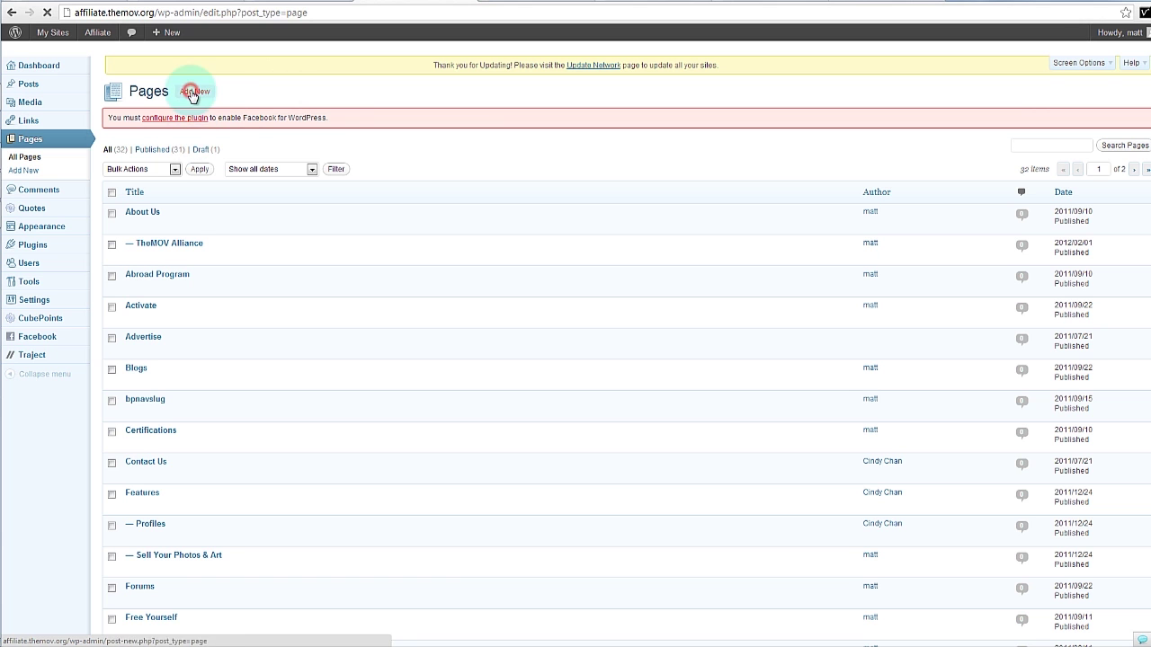
- Create a new page titled Home with the text "Home Content" and publish it
left_click(193, 92)
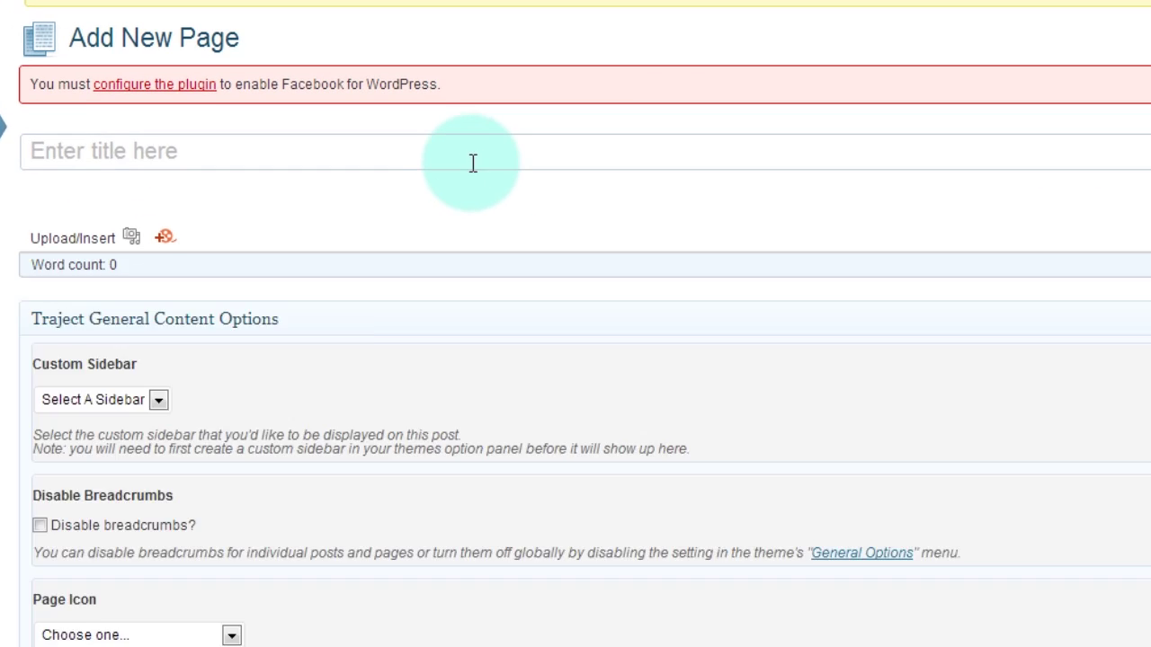
left_click(343, 151)
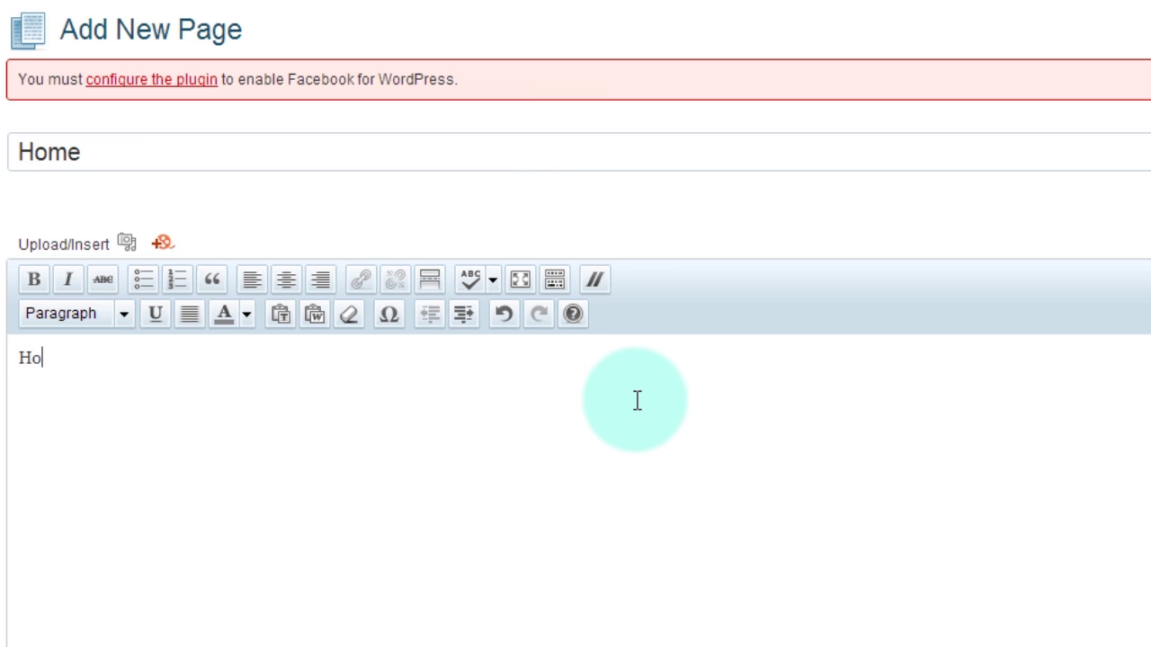
type("me Content")
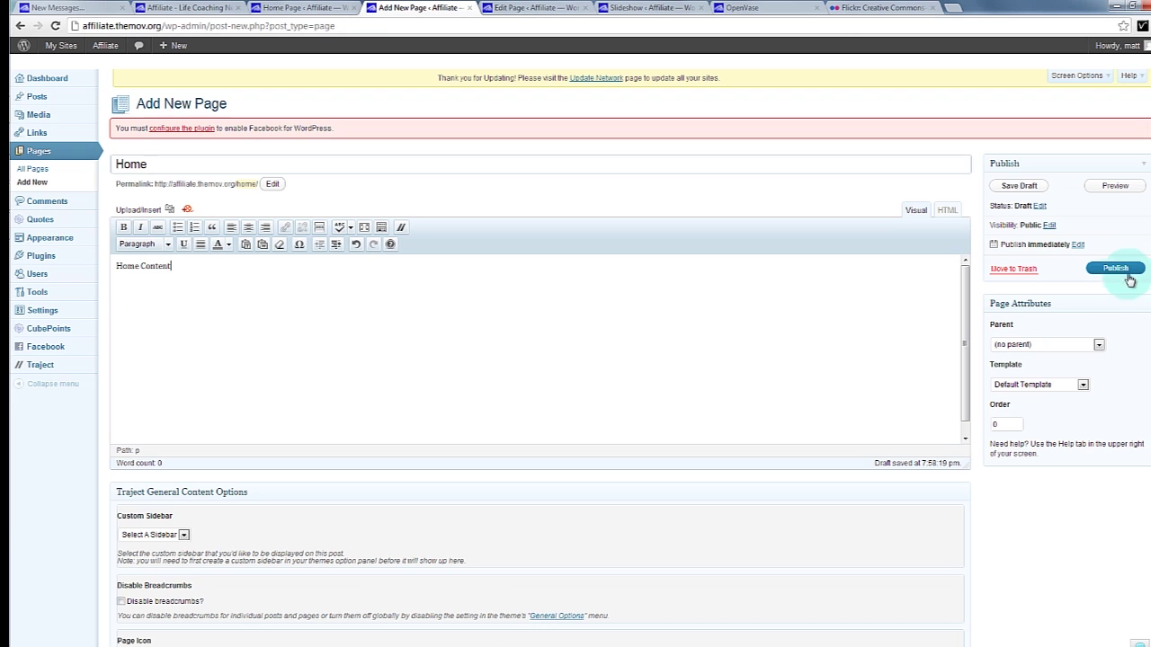
left_click(1129, 279)
left_click(670, 162)
- Return to the Traject Home Page settings and reload them to refresh the list of selectable pages
left_click(321, 17)
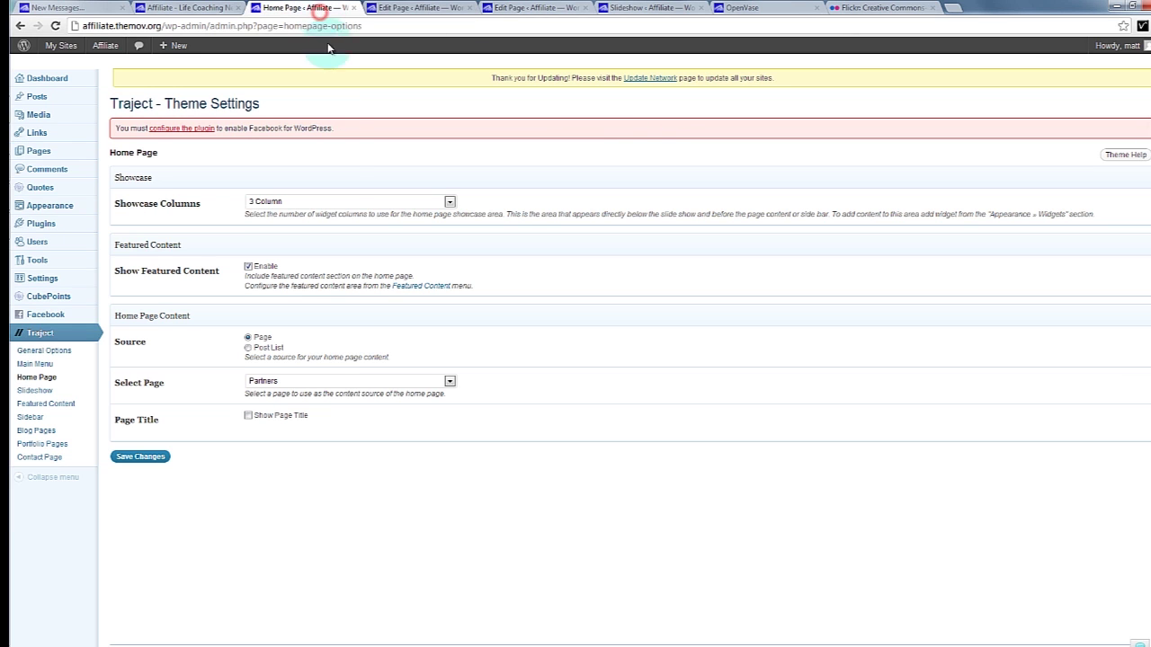
left_click(335, 381)
left_click(335, 380)
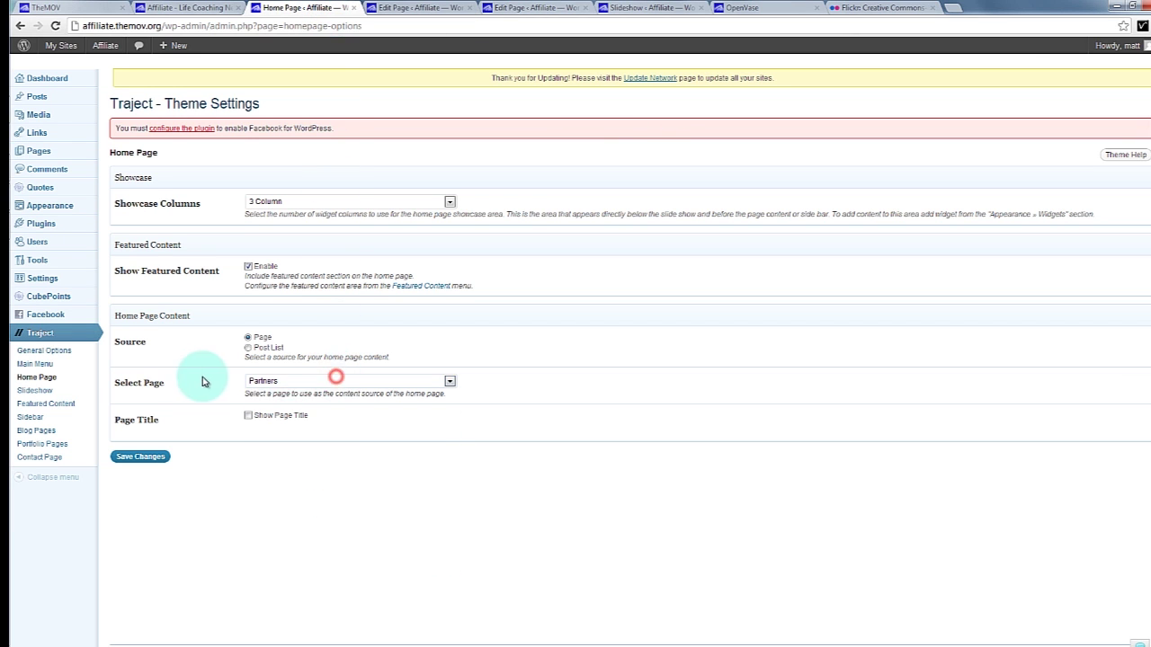
left_click(205, 25)
key("Return")
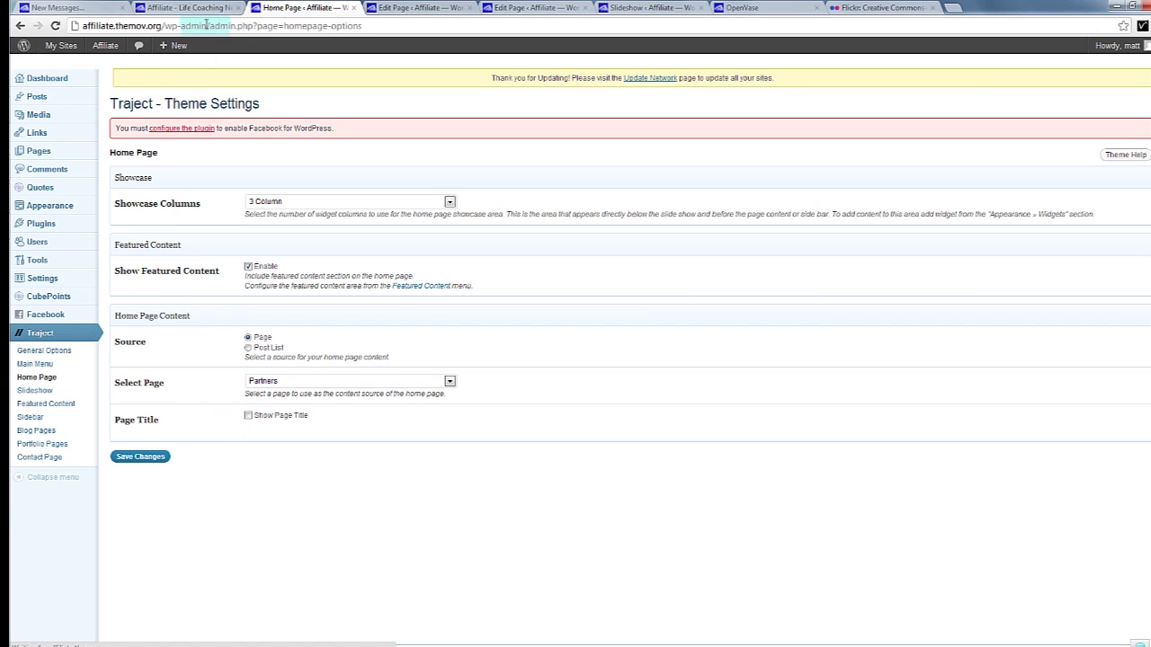
- Select Home as the page supplying the home page content and save the changes
left_click(296, 381)
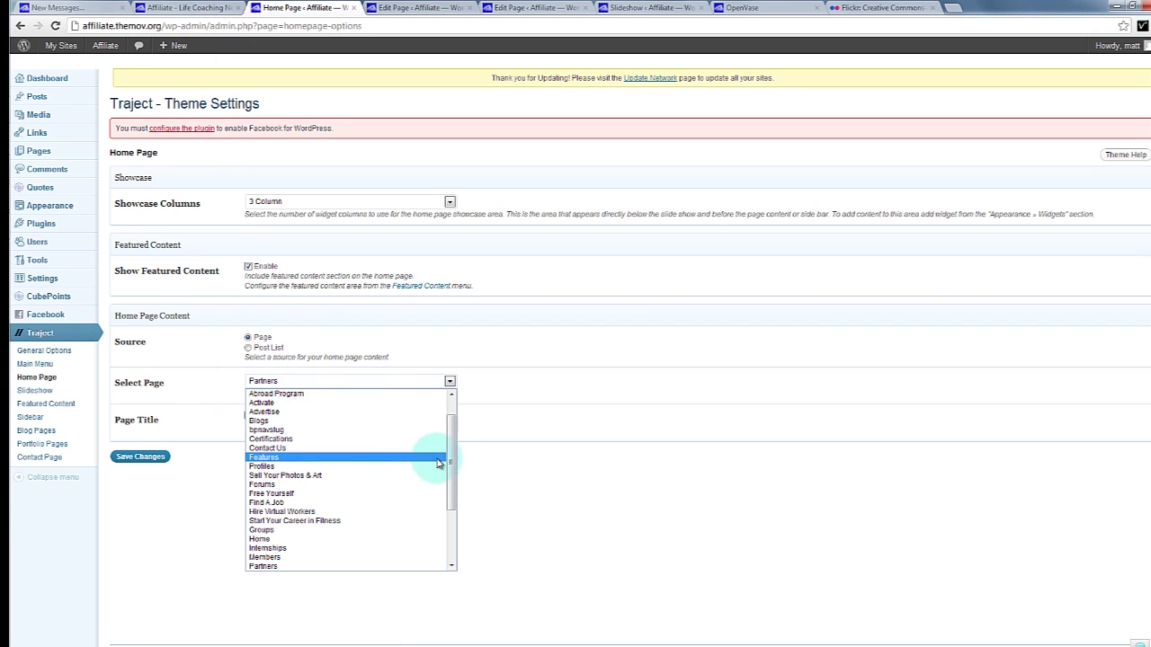
left_click(437, 463)
left_click(449, 381)
left_click_drag(453, 429, 452, 416)
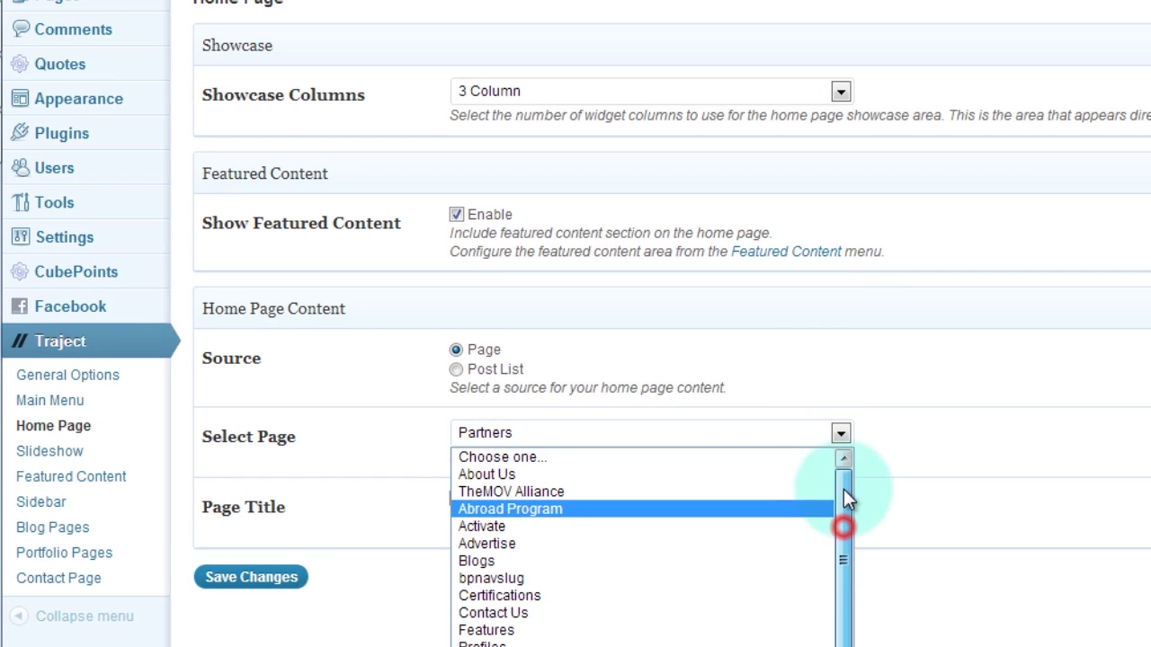
left_click_drag(844, 500, 855, 644)
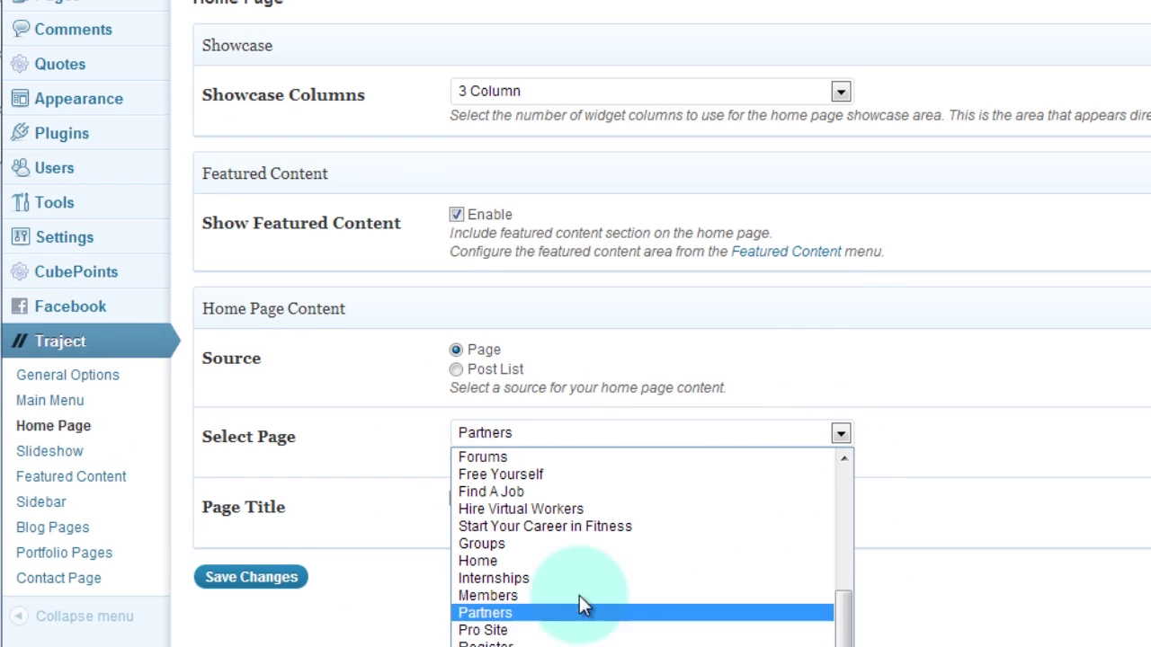
left_click(507, 562)
left_click(300, 574)
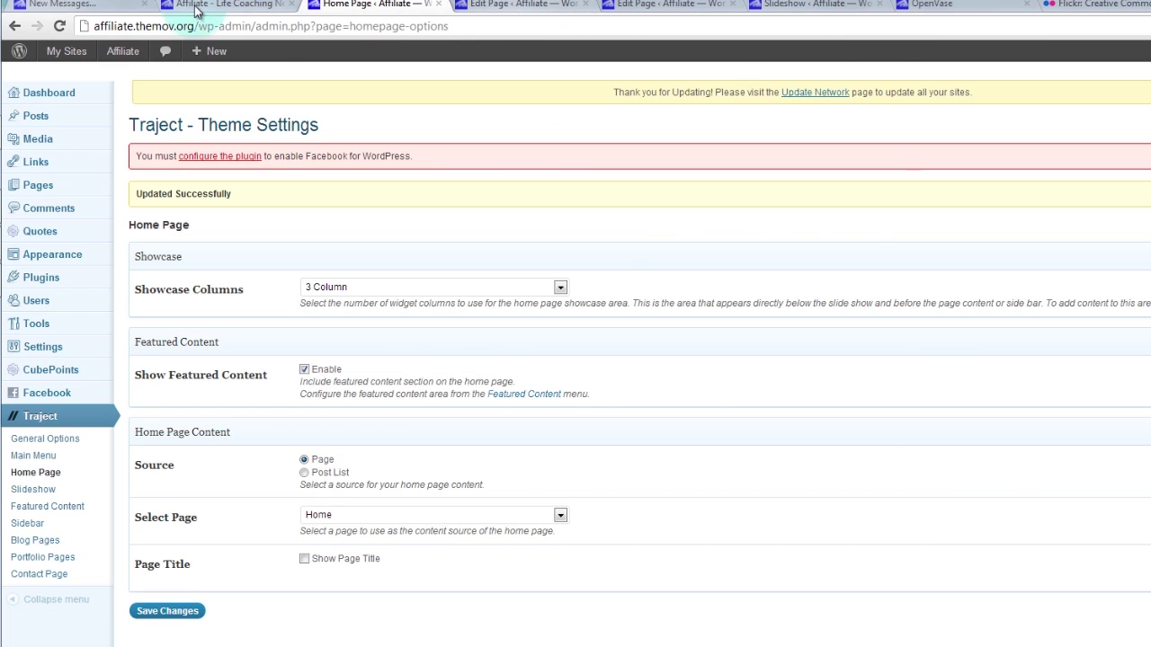
- Reload the live home page and check the content area below the showcase
left_click(196, 9)
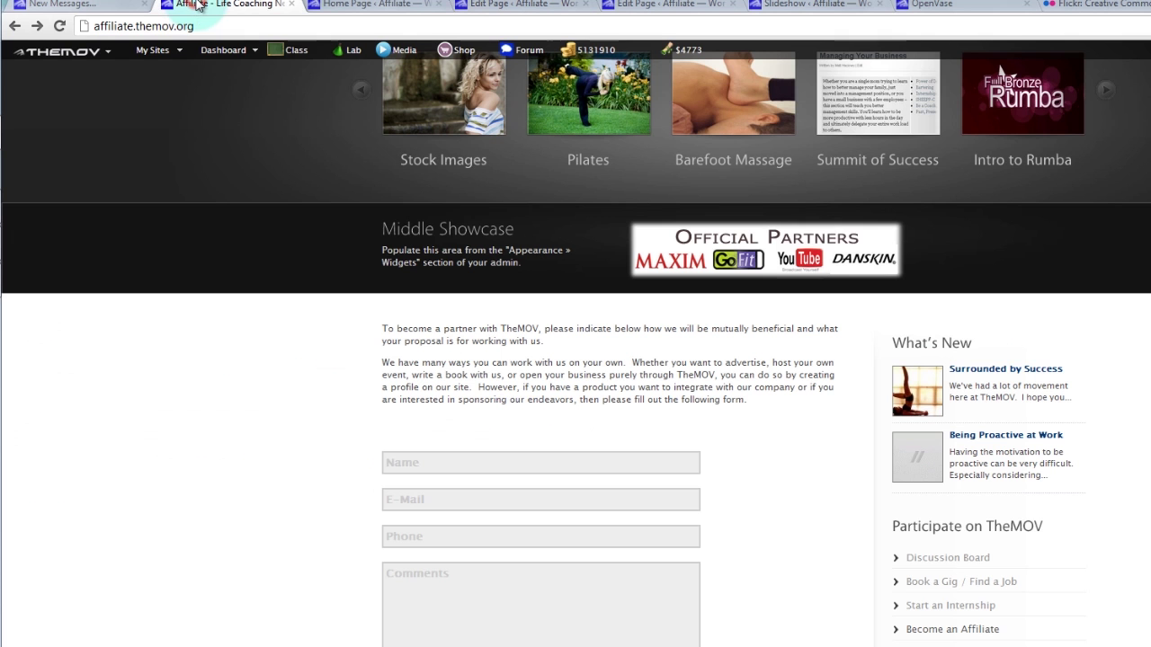
key("ctrl+r")
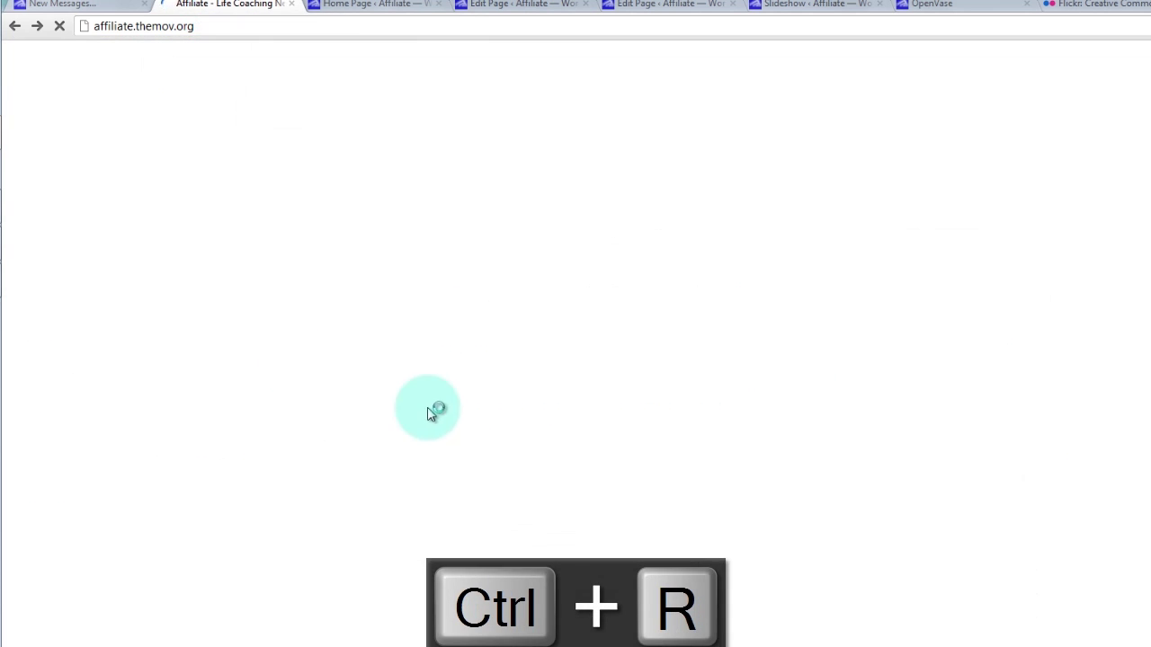
scroll(279, 462, "down", 3)
scroll(280, 460, "down", 5)
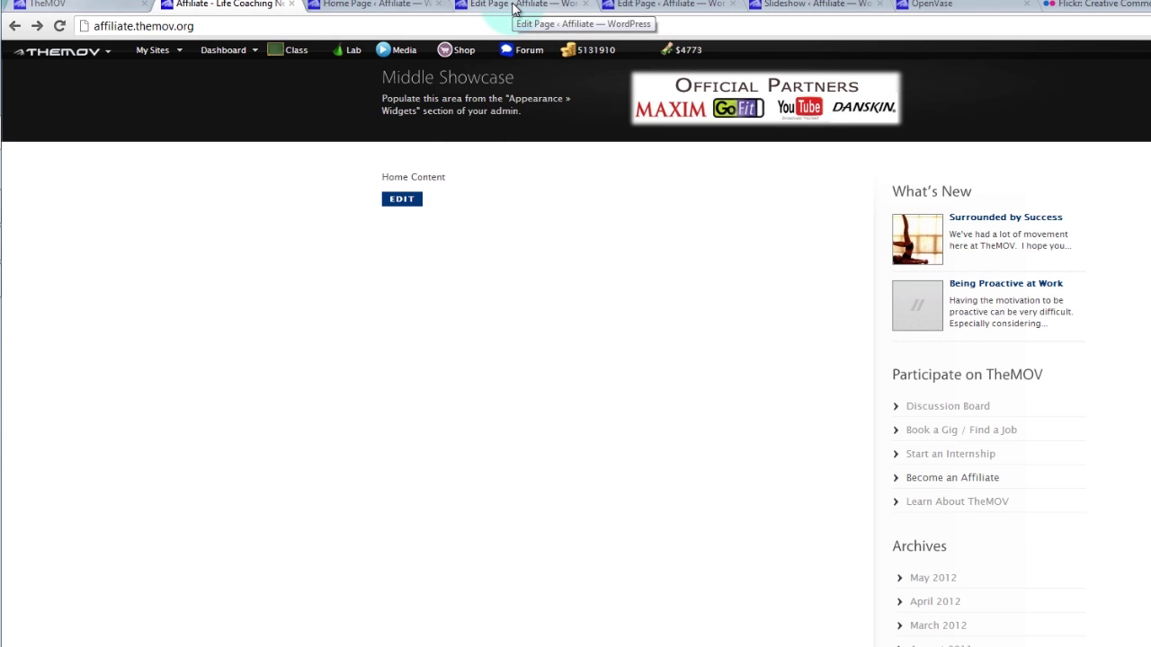
- Review the Home page in its editor and switch to the Flickr group Creative Commons- Free Pictures
left_click(514, 9)
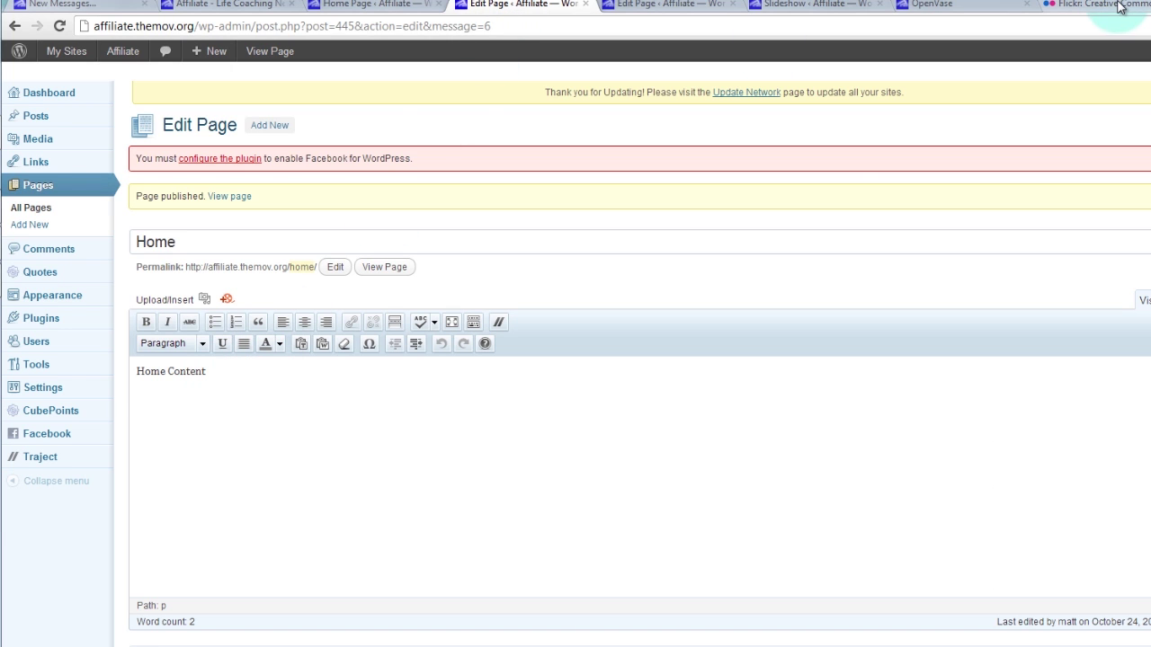
left_click(609, 383)
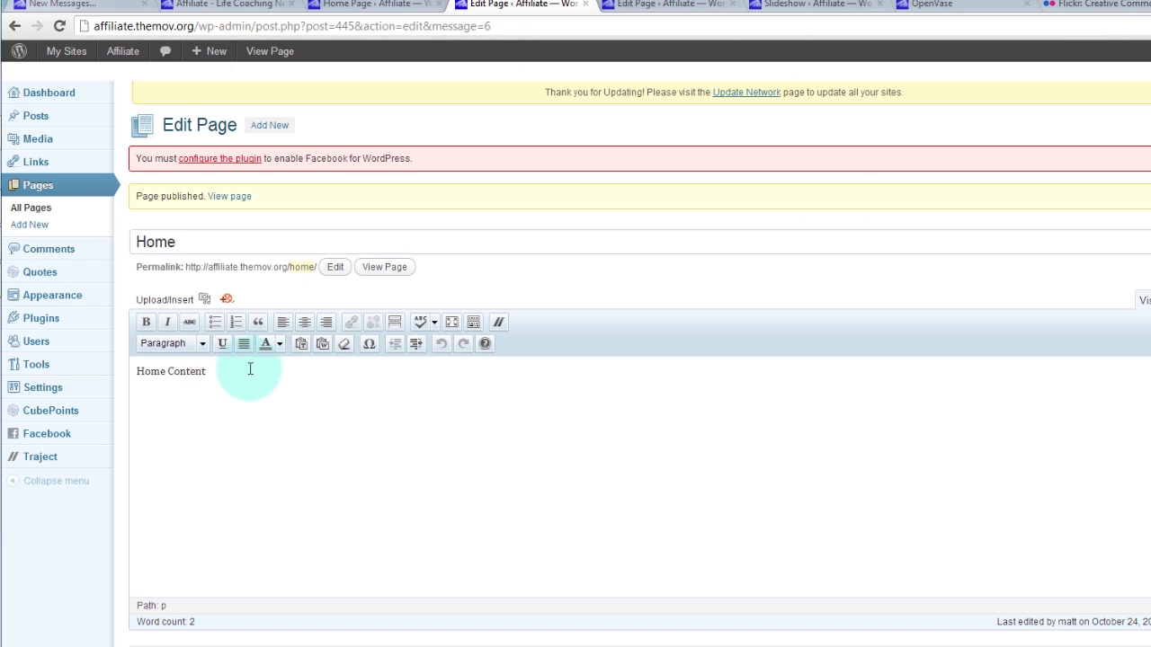
left_click(1108, 5)
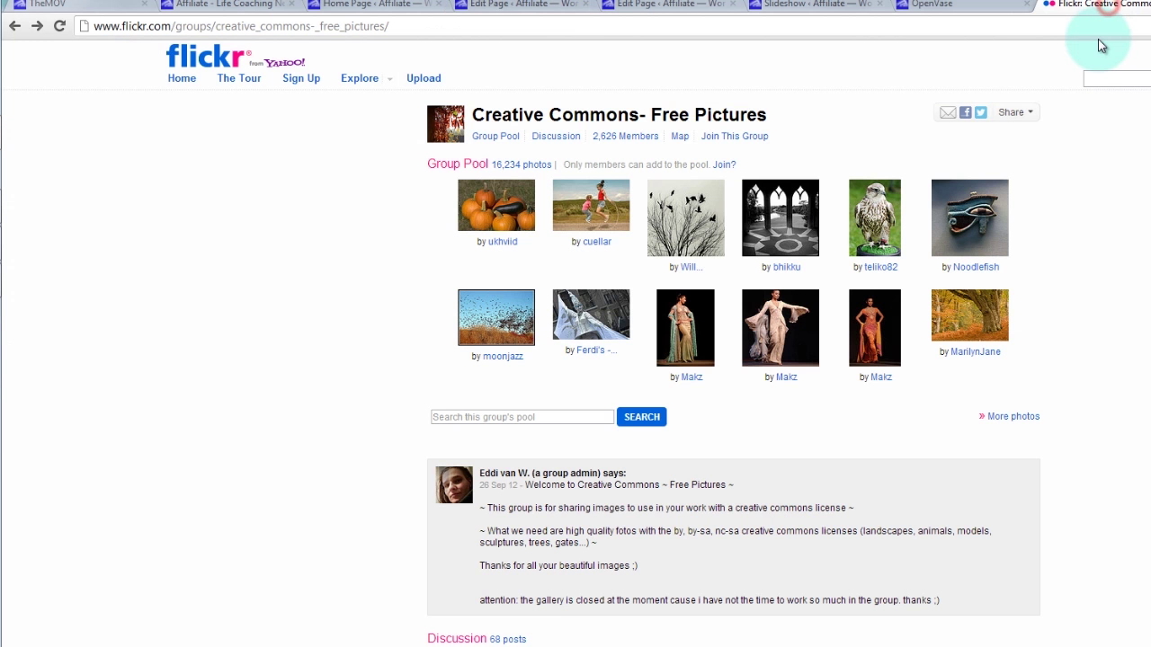
- Go to the site owner's YouTube channel and show its uploaded videos in Video Manager
left_click(1100, 29)
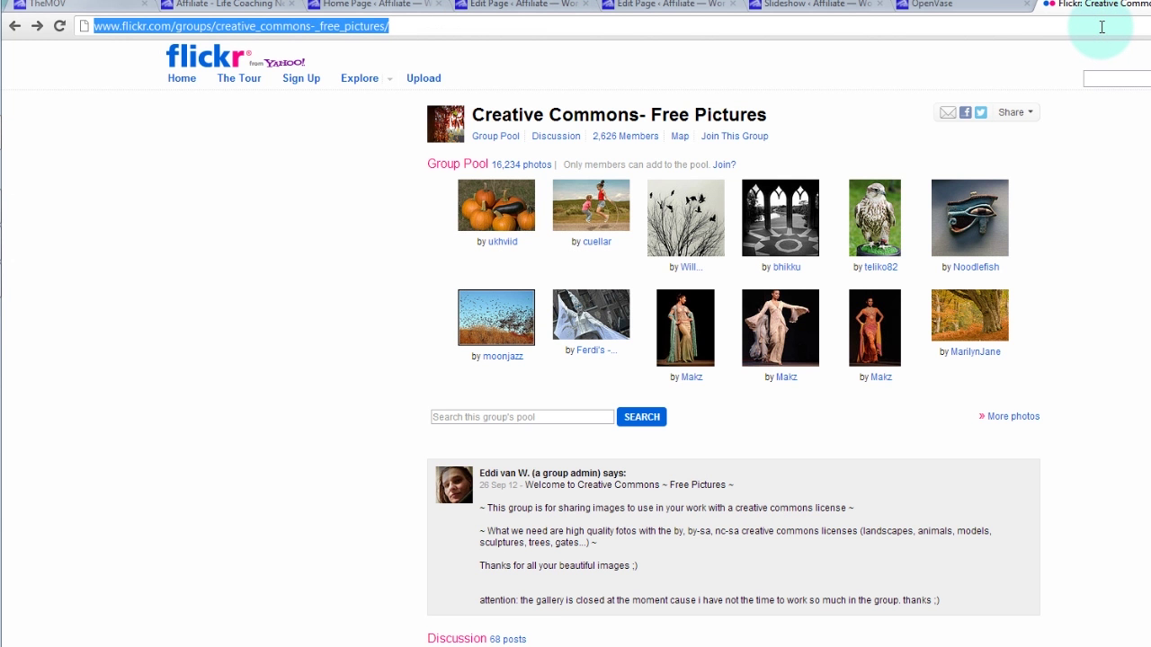
type("youtube.")
type("com/krashnik")
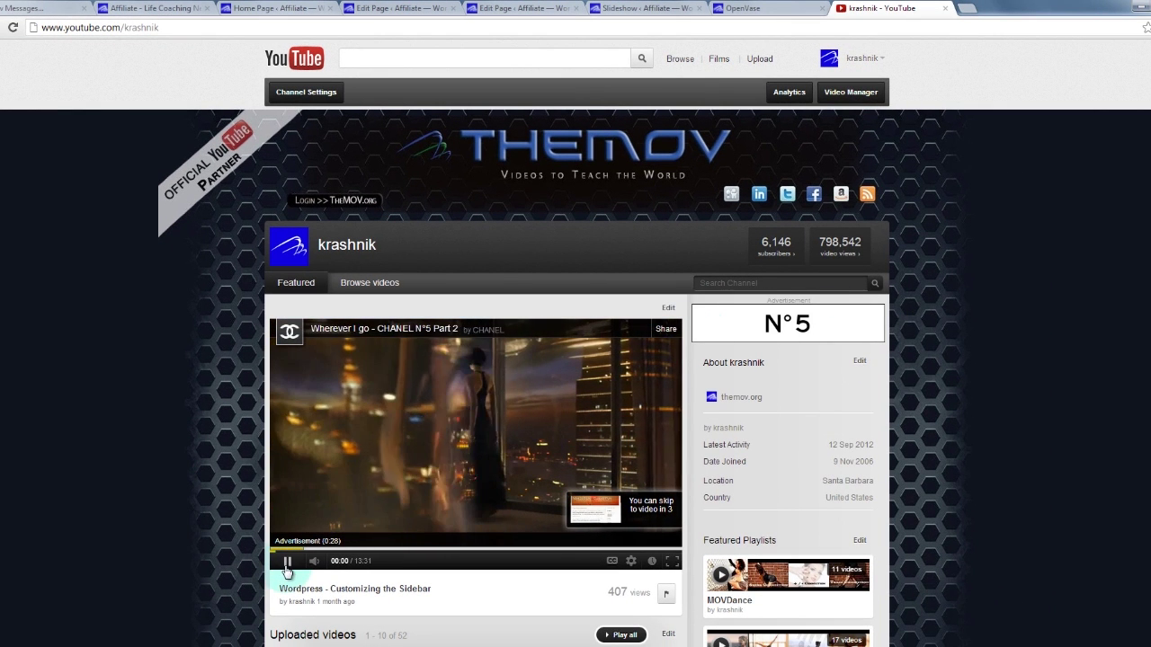
left_click(843, 93)
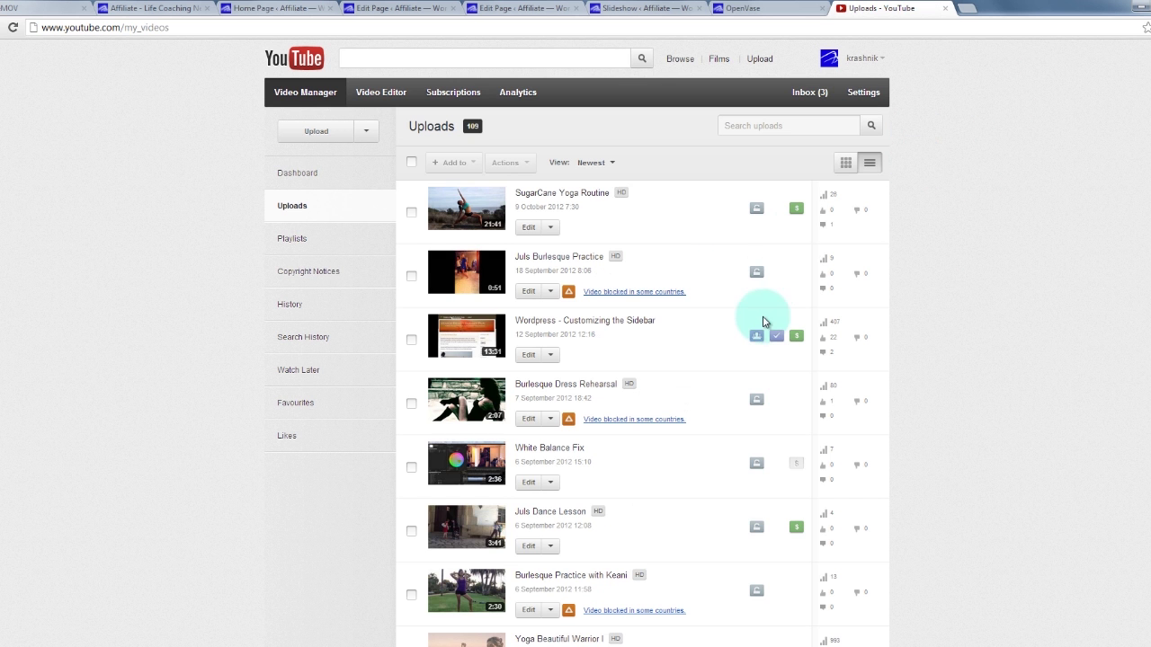
- Find the uploaded video "Are You on TheMOV?", open it, pause playback and copy its page URL
scroll(922, 315, "down", 9)
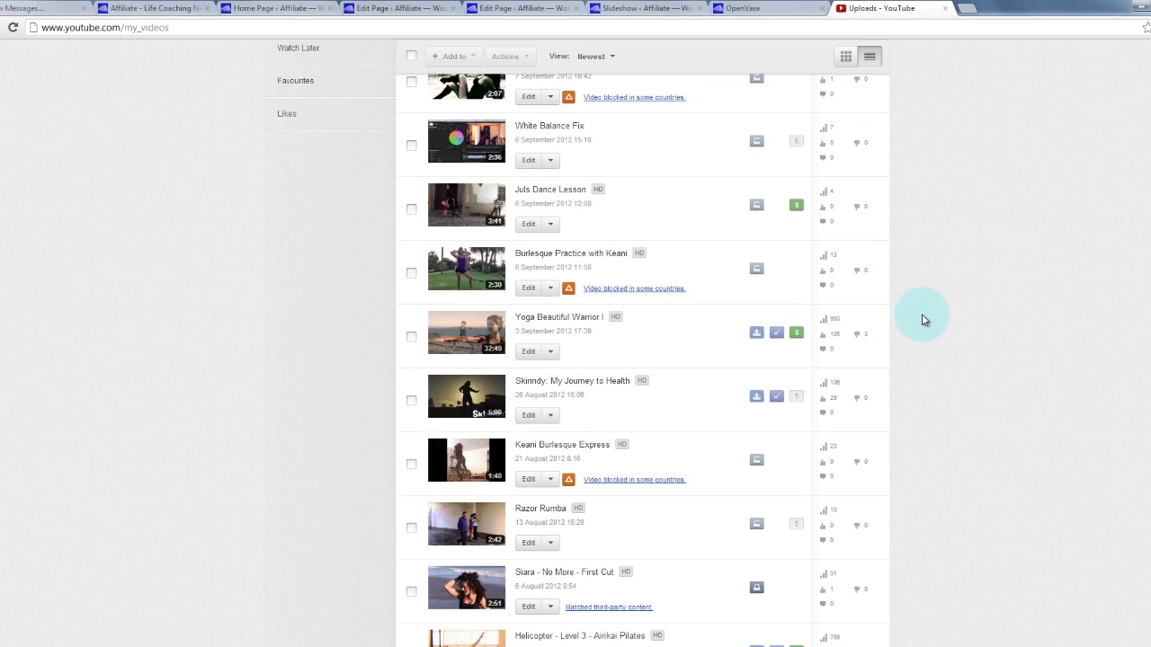
scroll(925, 316, "down", 2)
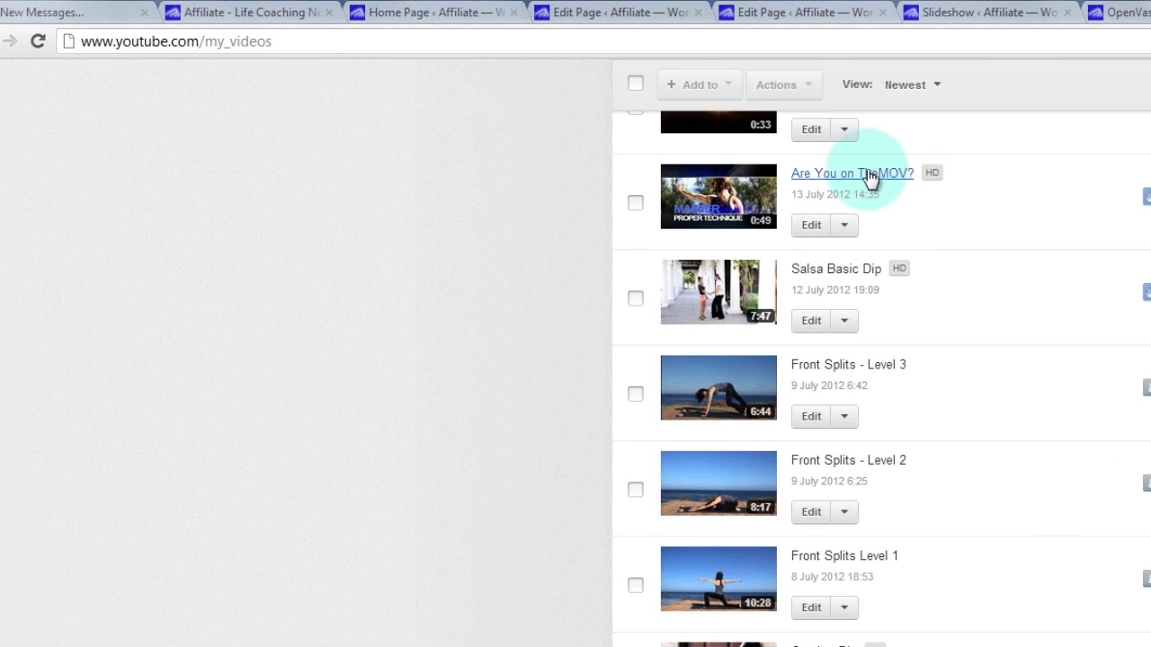
right_click(565, 114)
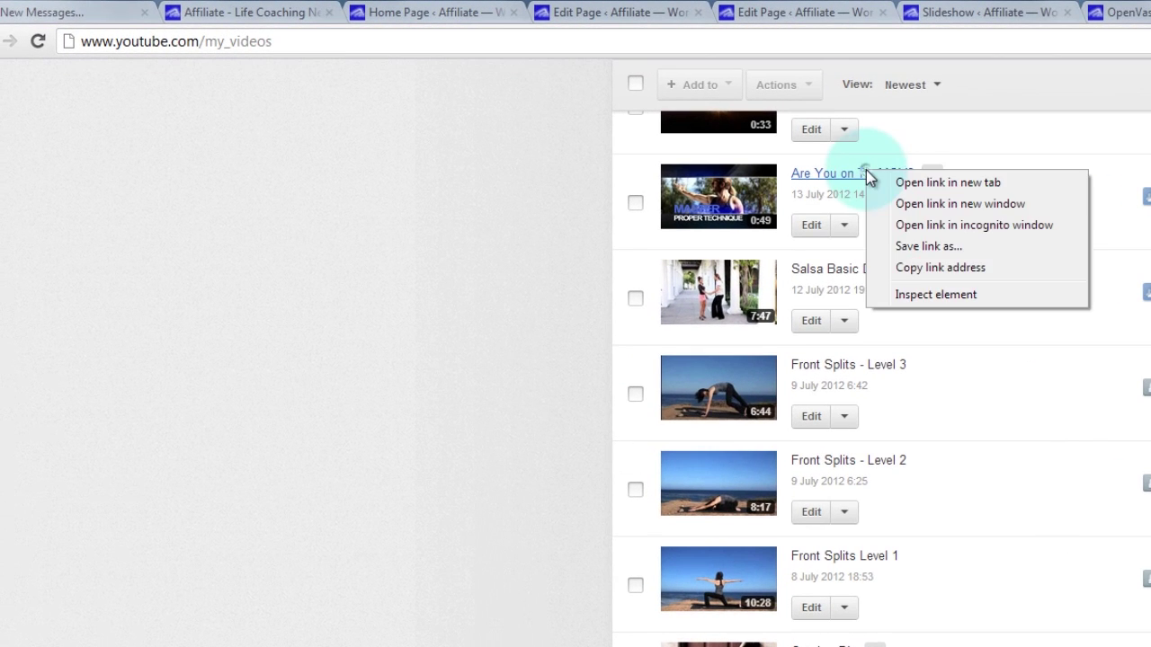
left_click(932, 270)
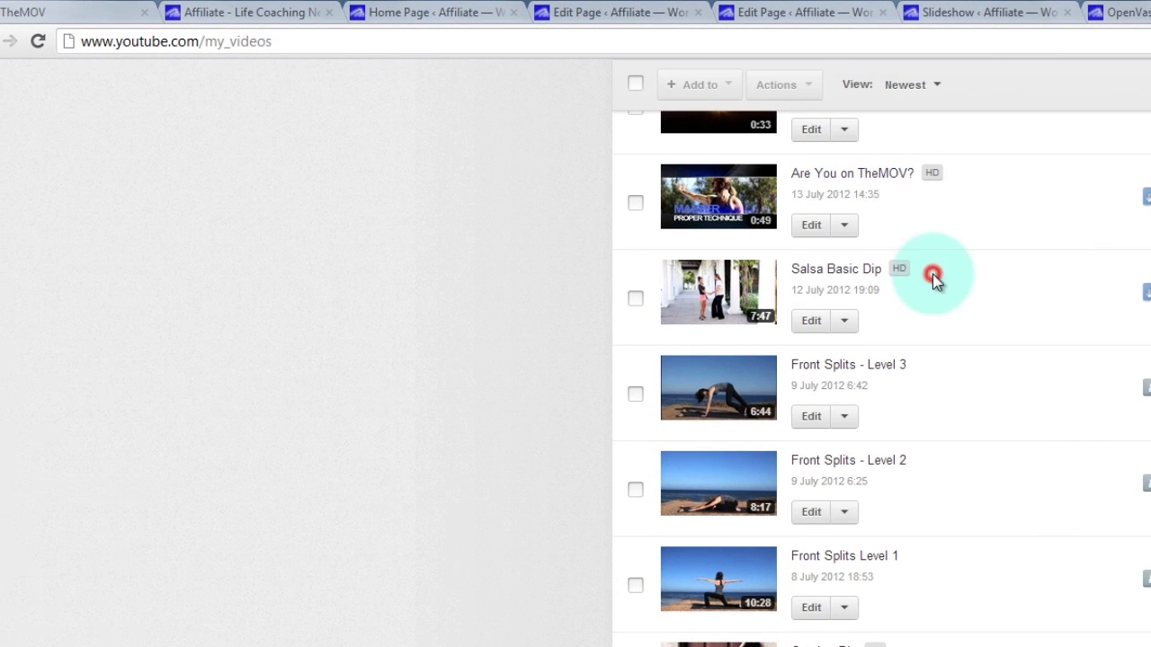
left_click(848, 175)
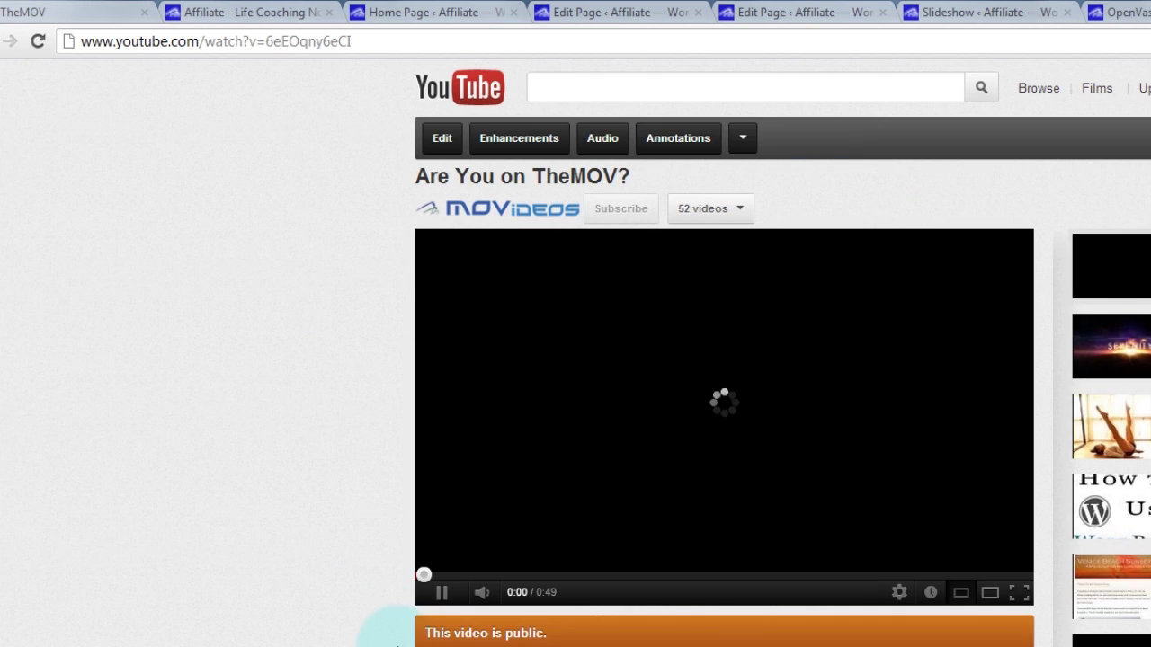
left_click(447, 596)
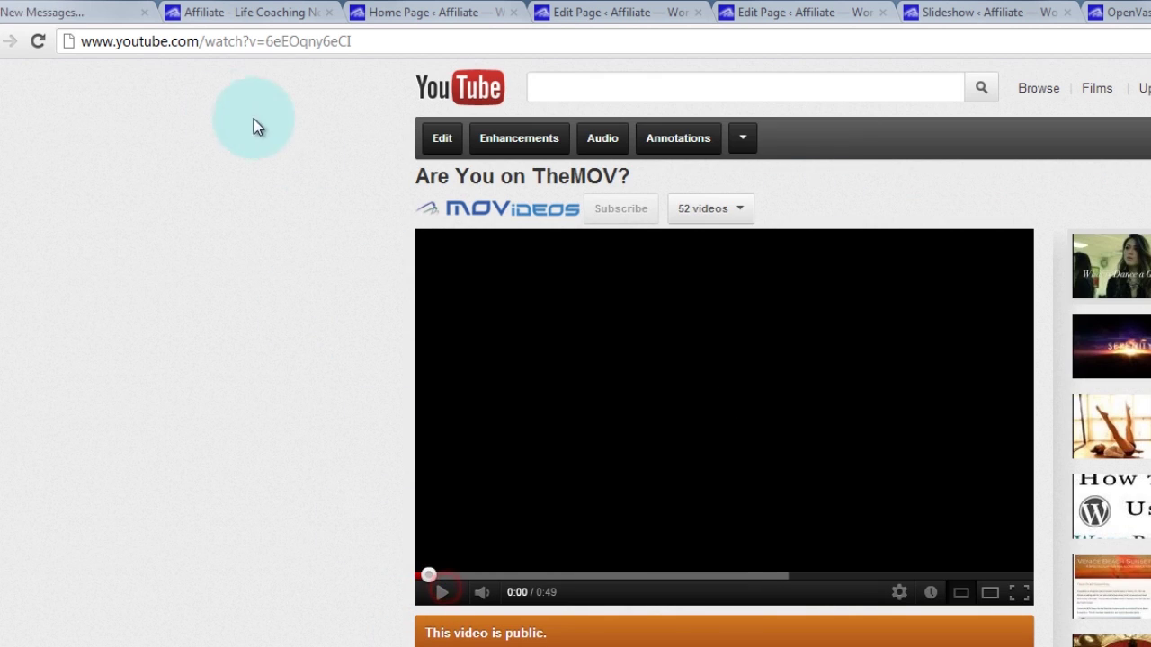
left_click(102, 41)
key("ctrl+c")
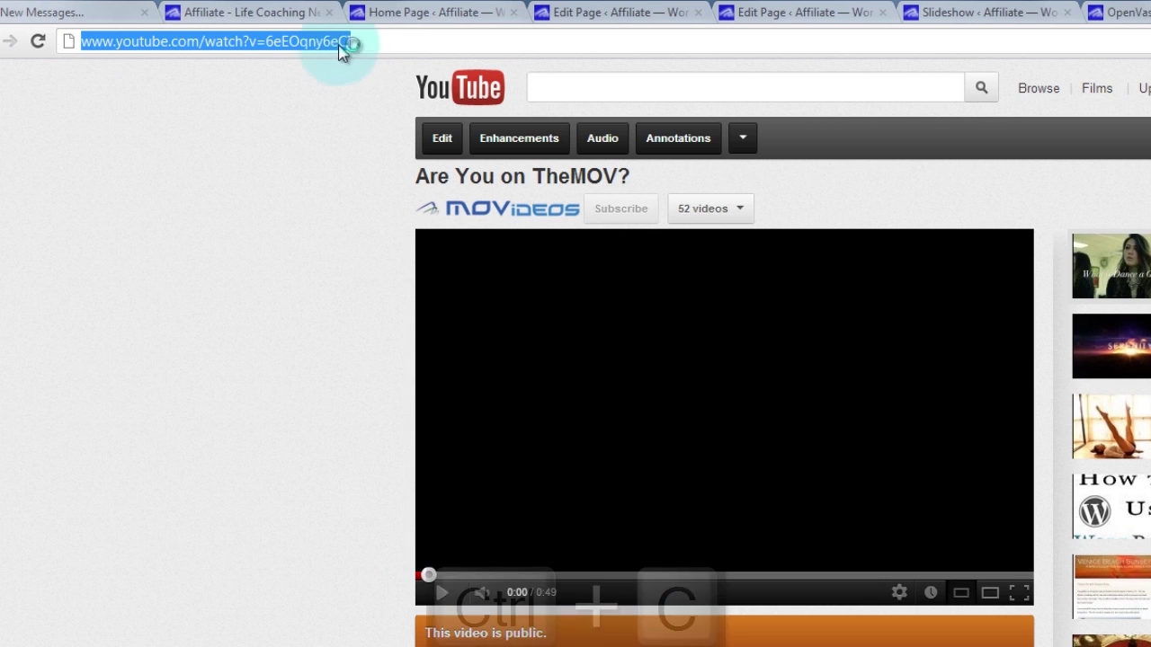
- Return to the Home page's editor and replace the "Home Content" text with the copied YouTube URL
left_click(267, 16)
left_click(400, 11)
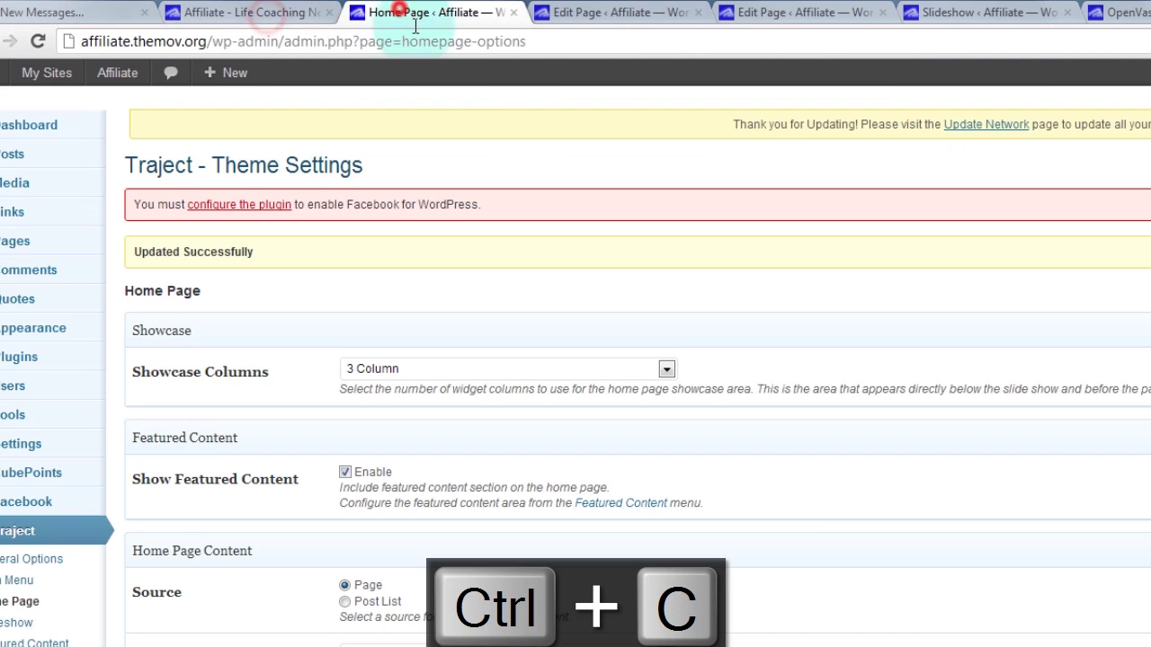
left_click(616, 11)
left_click_drag(360, 491, 77, 498)
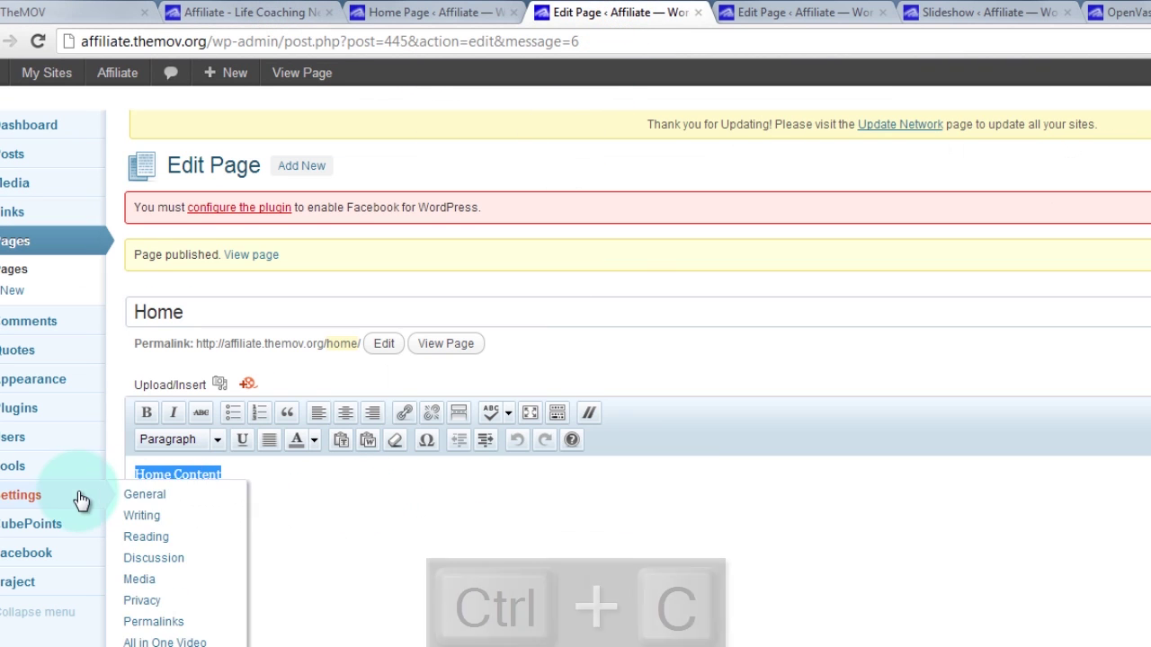
key("ctrl+v")
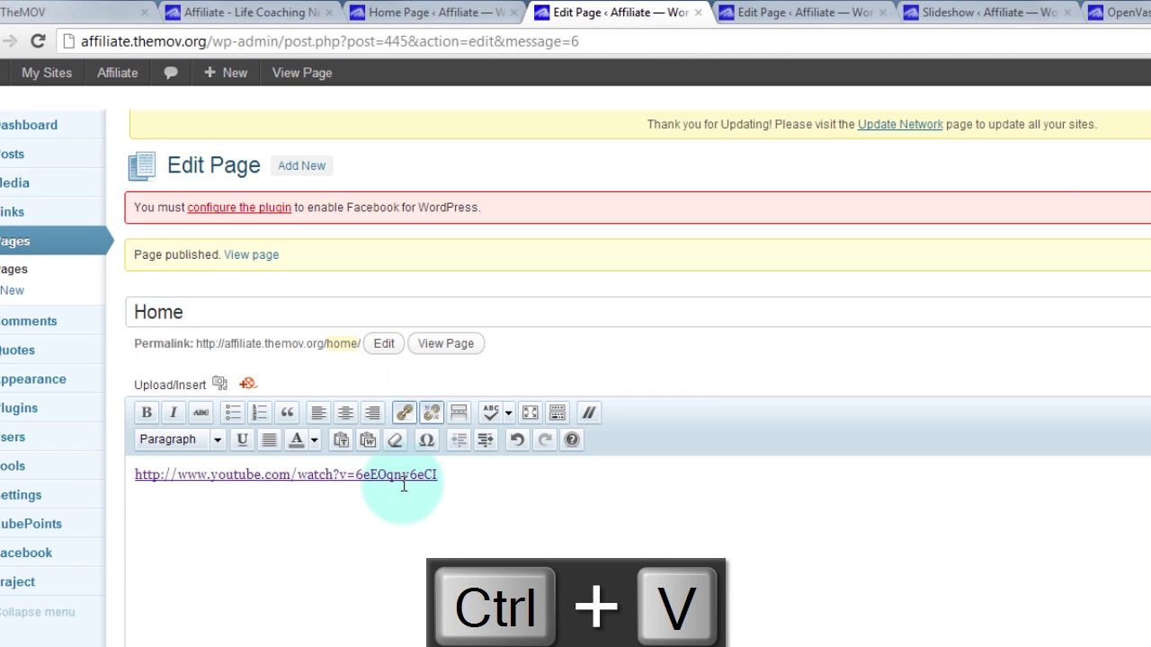
- Remove the hyperlink from the pasted YouTube URL and start a new paragraph below it
left_click_drag(467, 486, 123, 492)
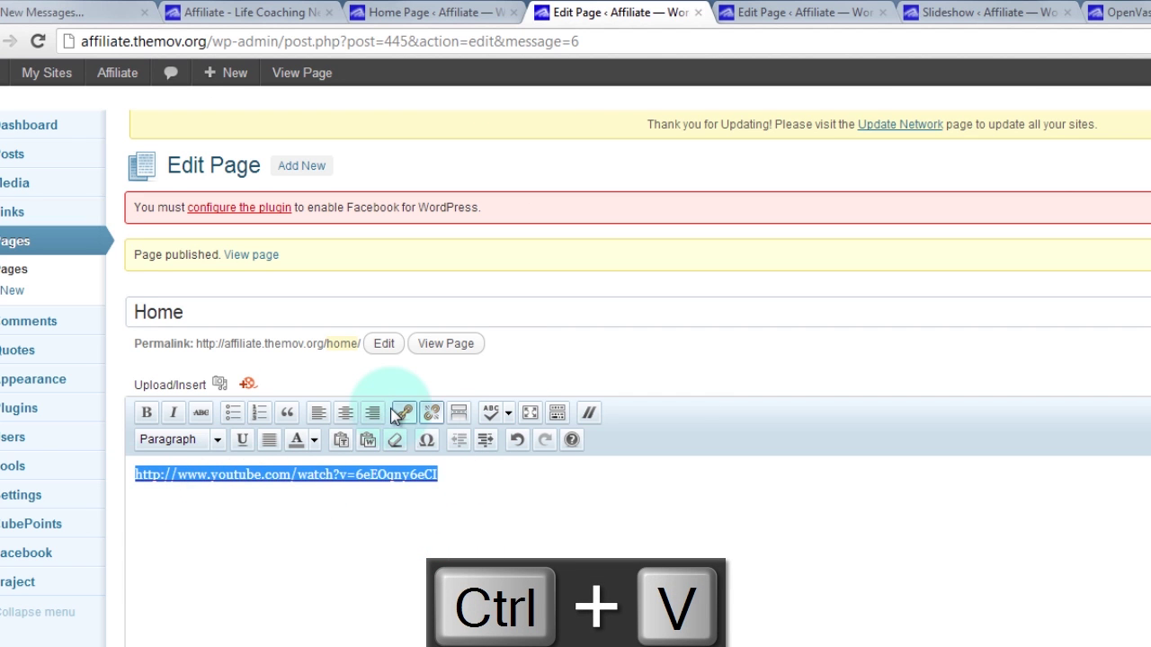
left_click(431, 411)
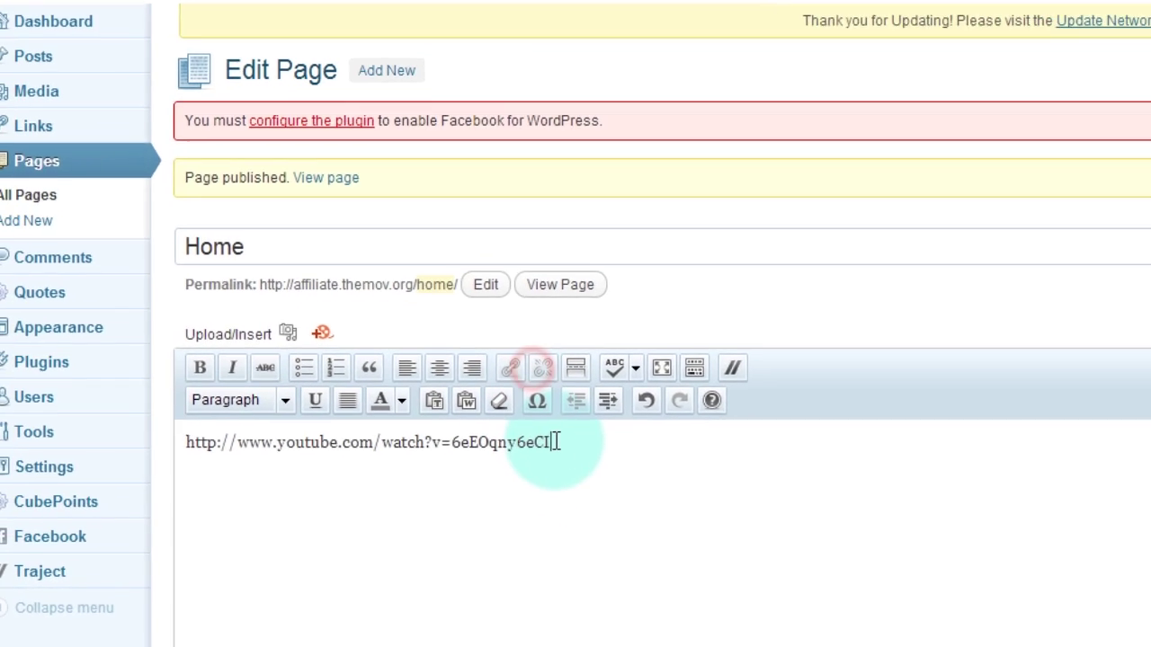
left_click(557, 442)
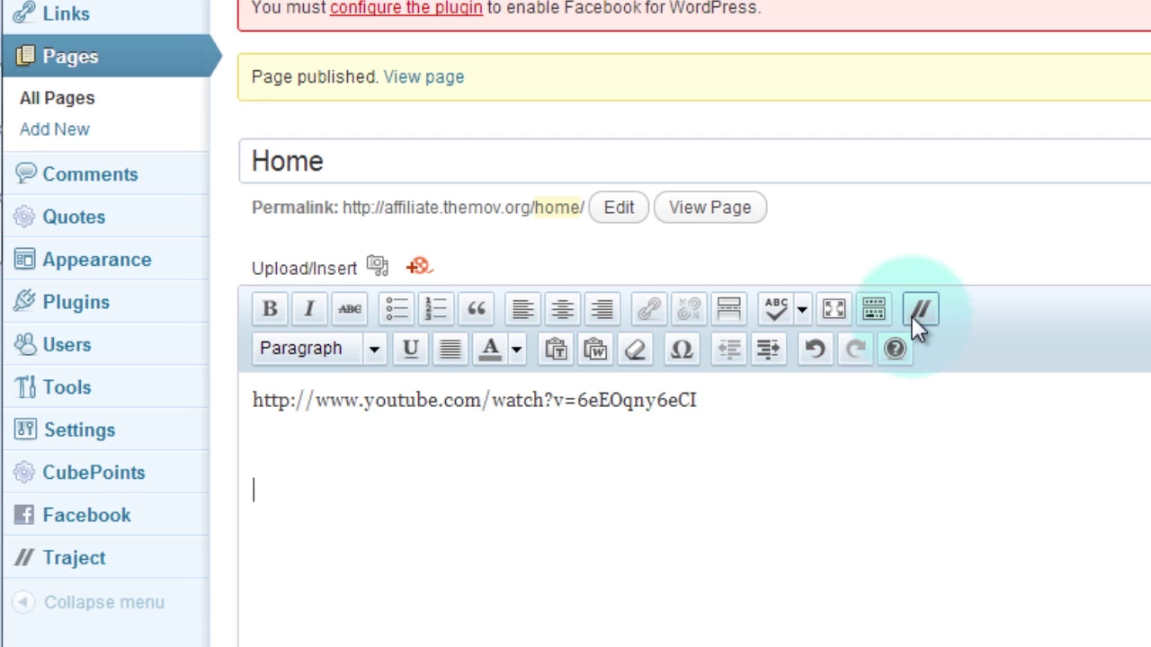
- Search the web for "traject themeforest" in a new browser tab
mouse_move(33, 576)
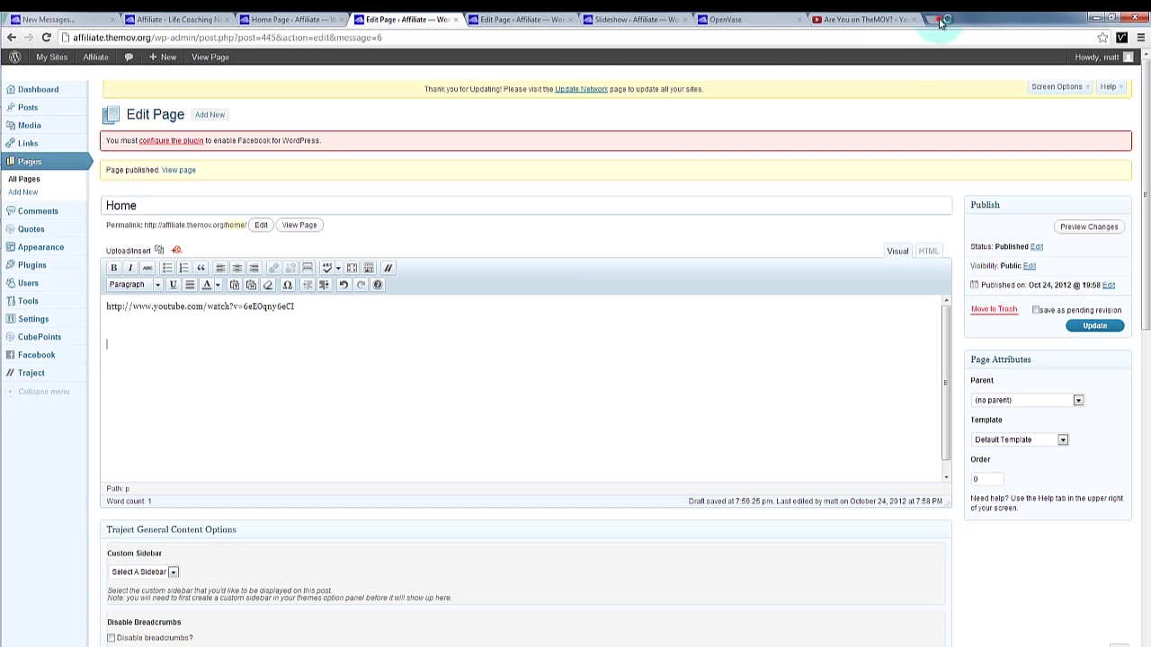
left_click(941, 21)
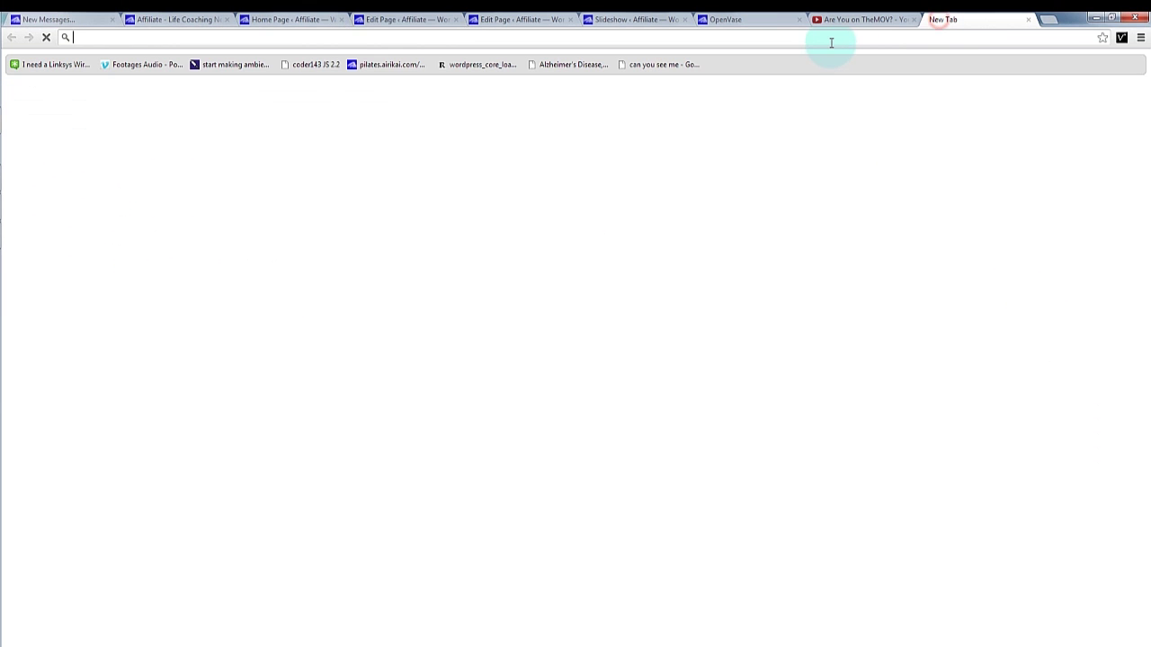
type("traje")
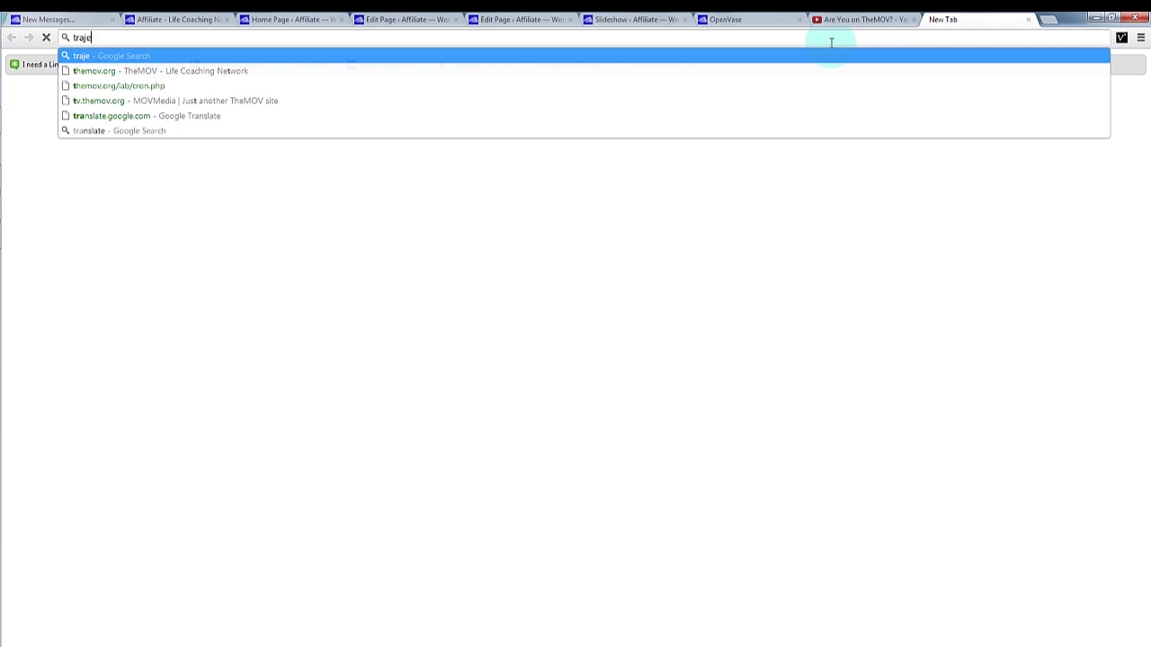
type("ct themeforest")
key("Return")
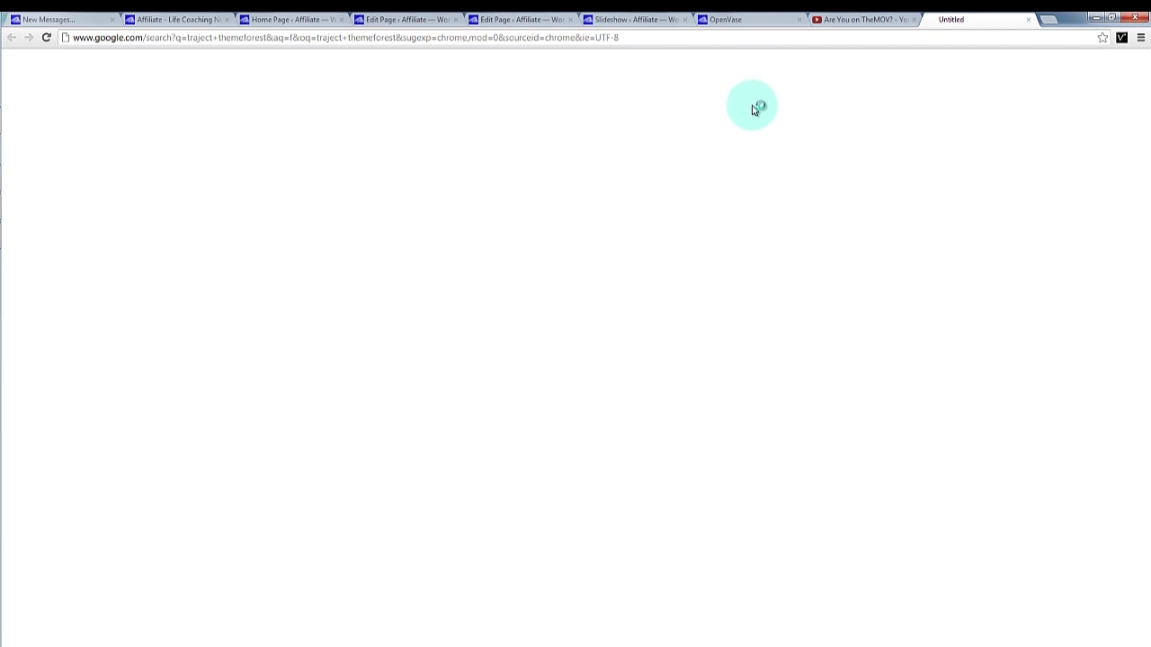
- Switch to the live affiliate site and review the top of its home page
left_click(178, 18)
left_click(121, 281)
scroll(121, 281, "up", 5)
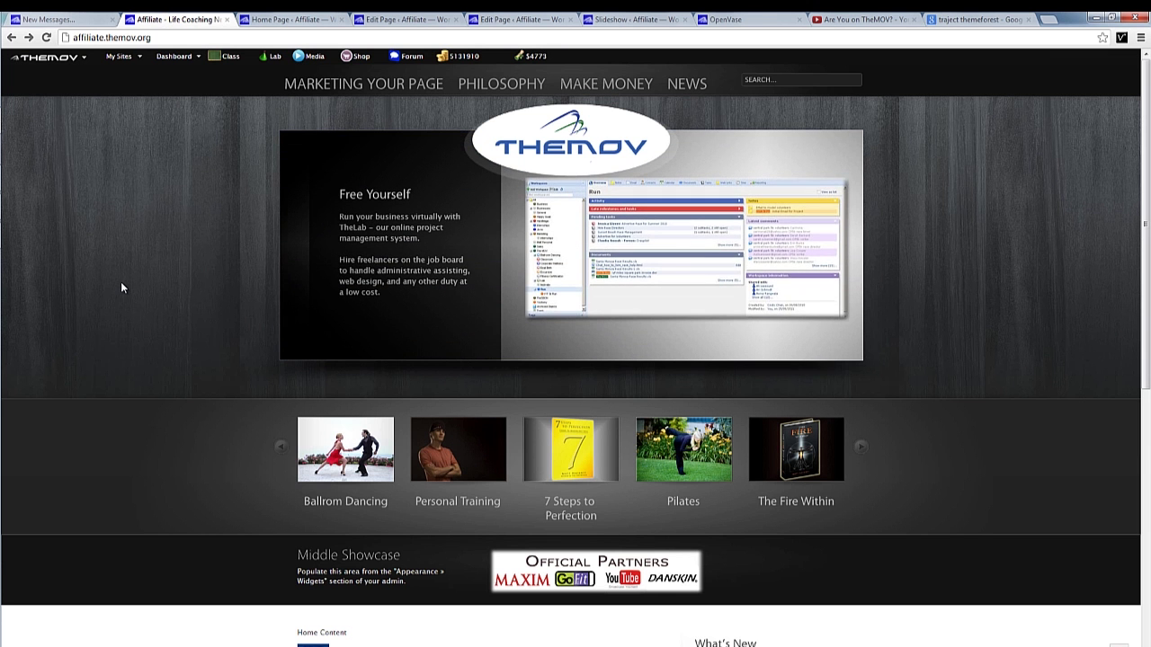
mouse_move(465, 92)
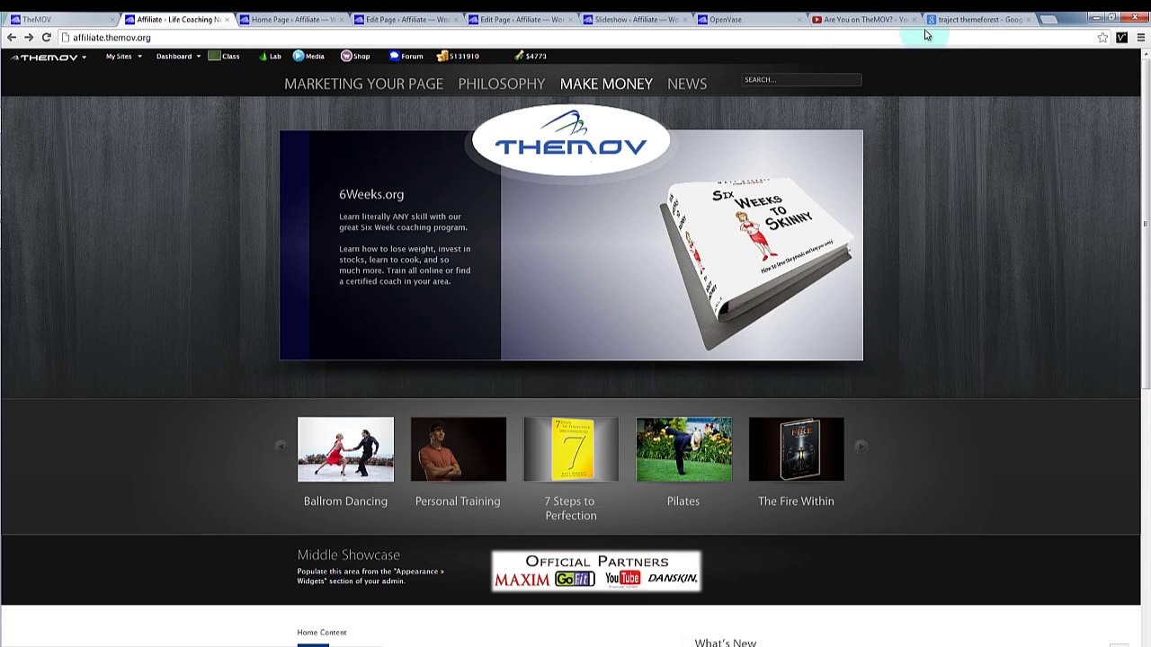
- Open the Traject theme's ThemeForest listing from the search results, launch its live preview and examine the demo home page
left_click(979, 19)
left_click(252, 167)
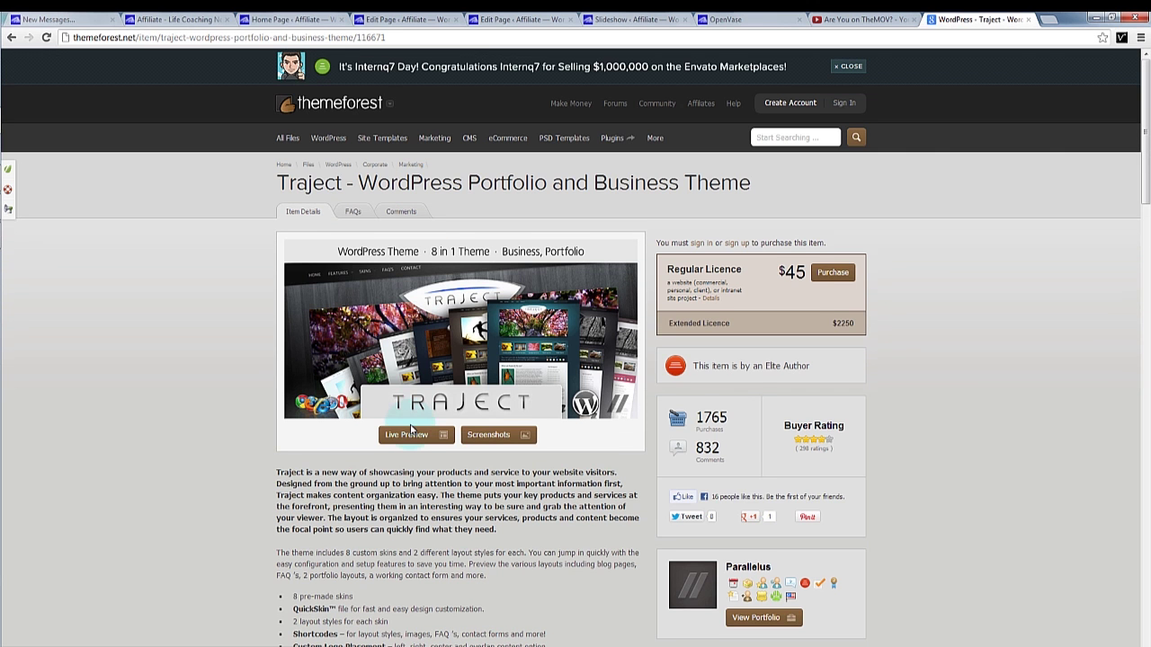
left_click(411, 437)
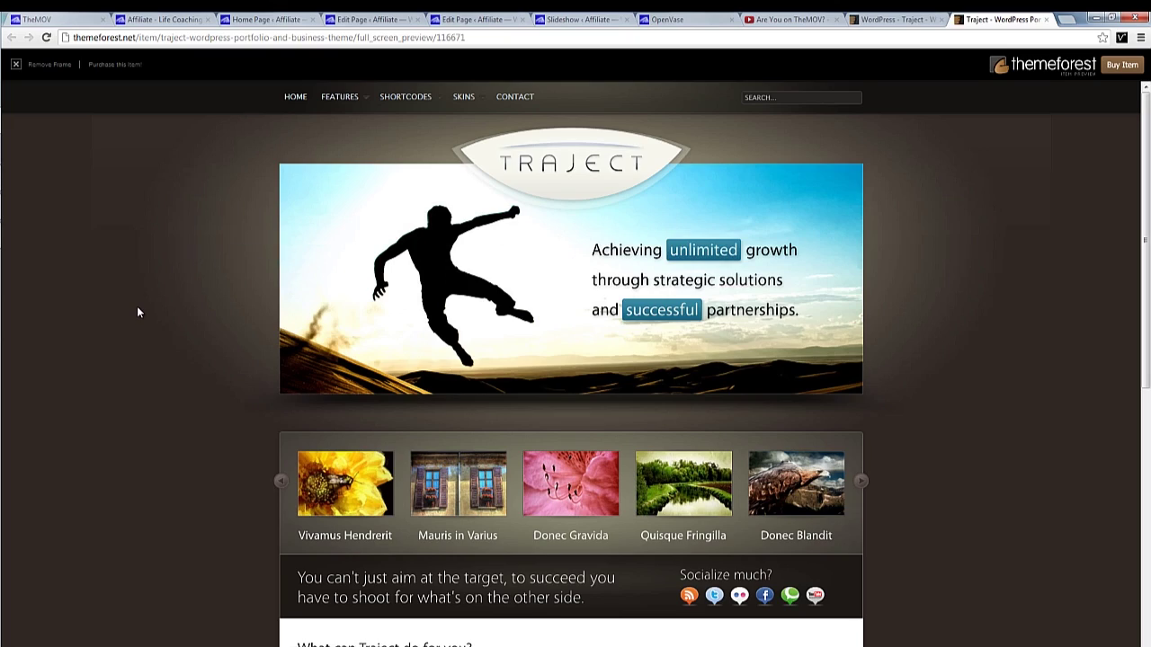
scroll(139, 304, "down", 6)
scroll(138, 302, "up", 4)
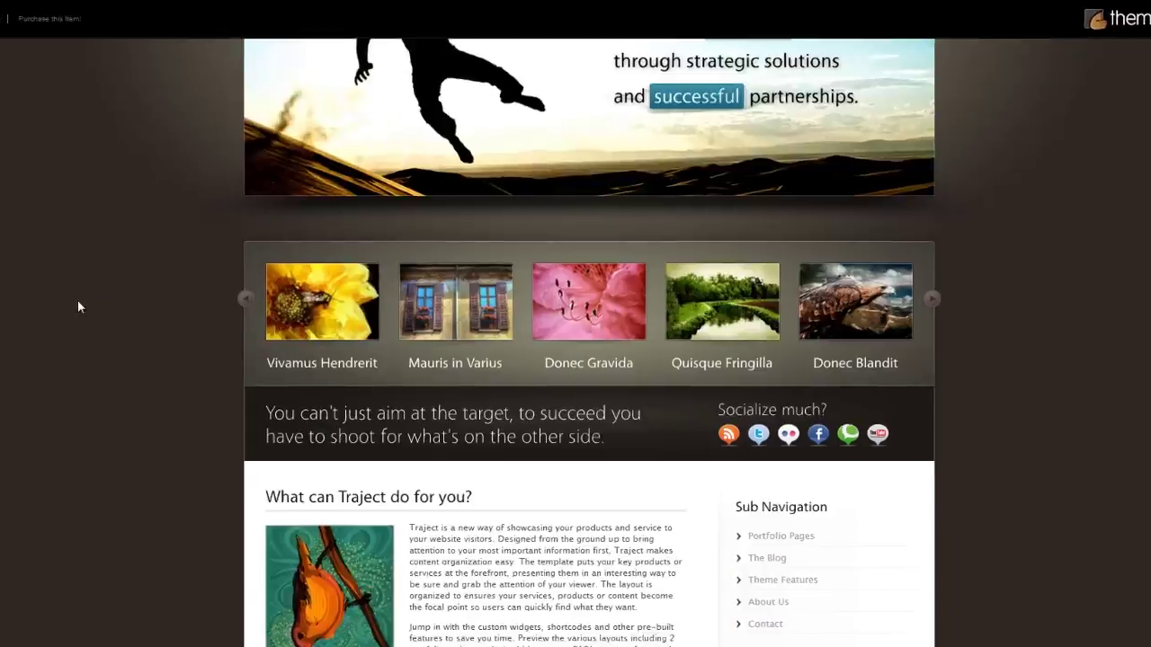
scroll(77, 307, "down", 4)
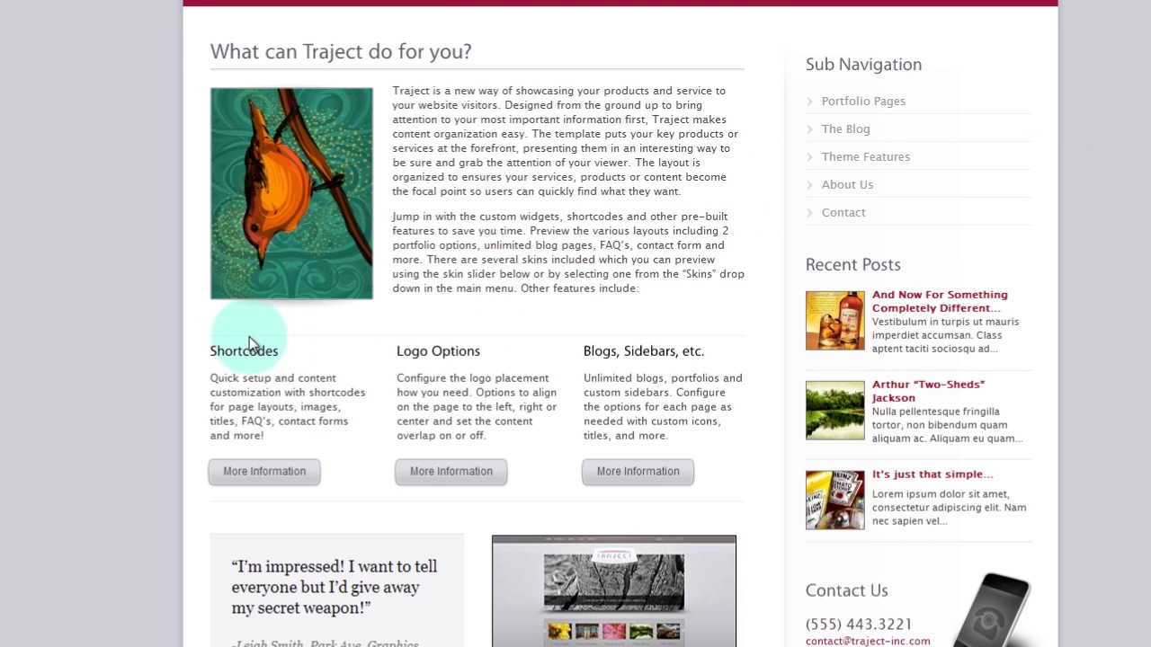
- Open more information on Shortcodes from the demo home page and review the styled image, resized image and button examples
left_click(252, 472)
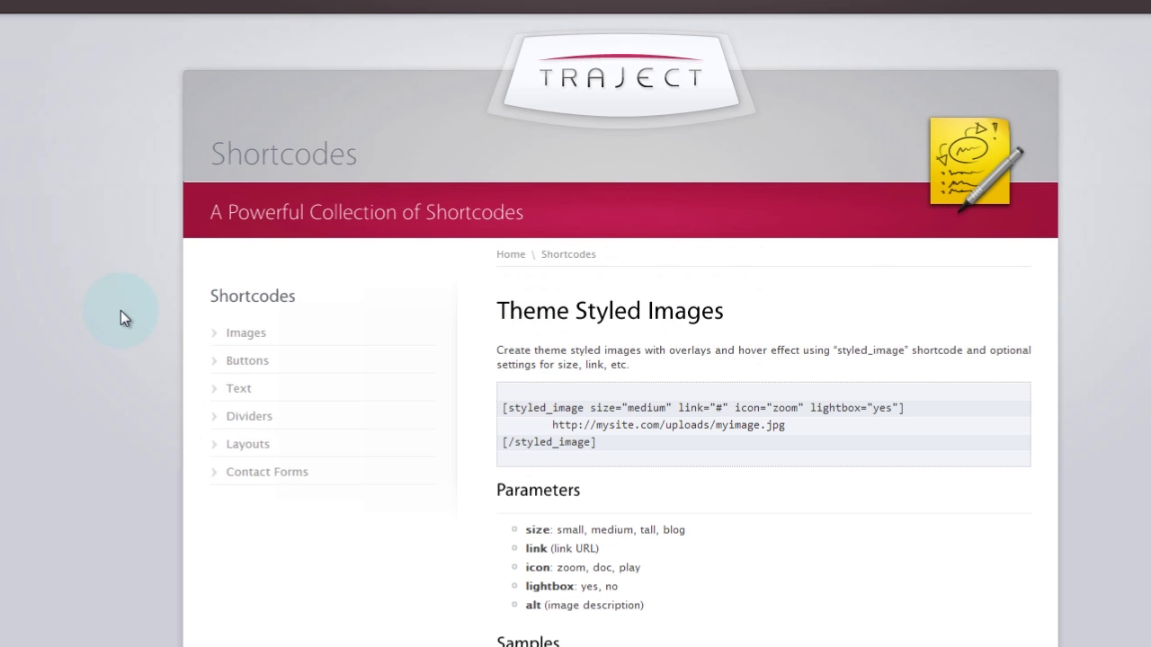
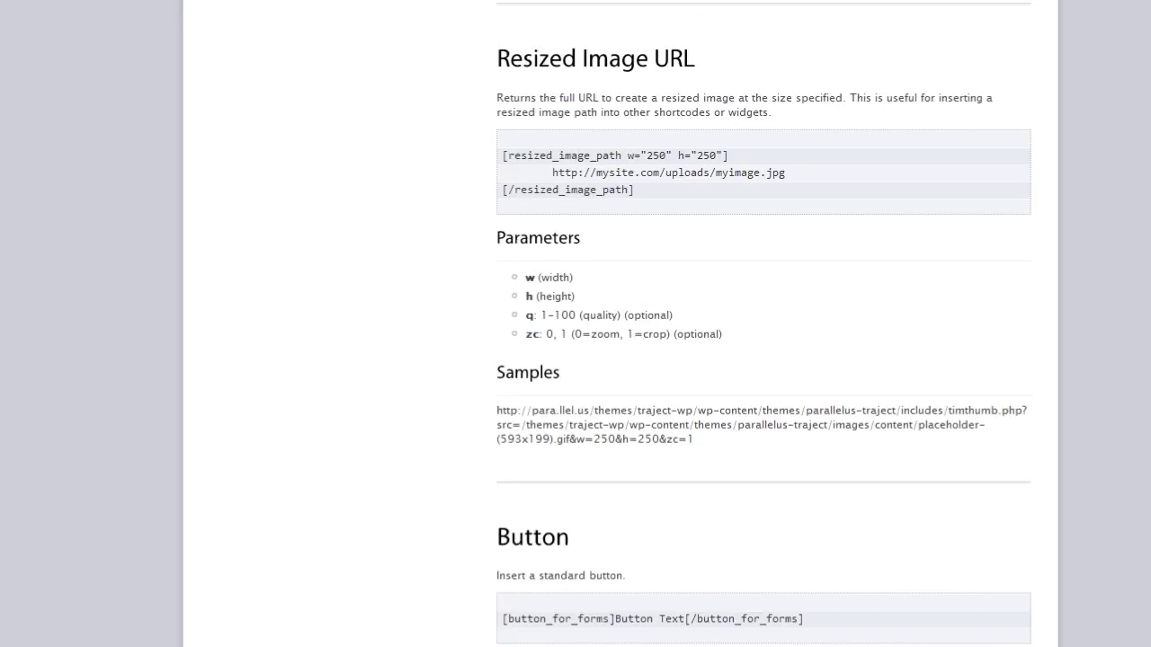
scroll(765, 324, "up", 10)
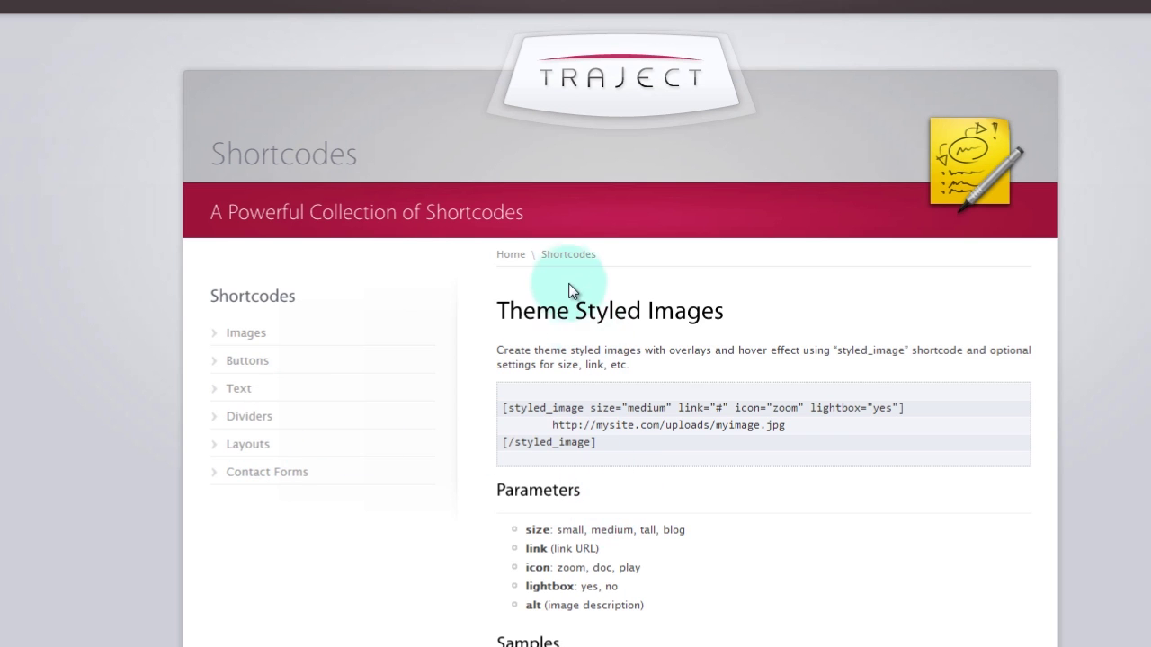
scroll(899, 499, "down", 8)
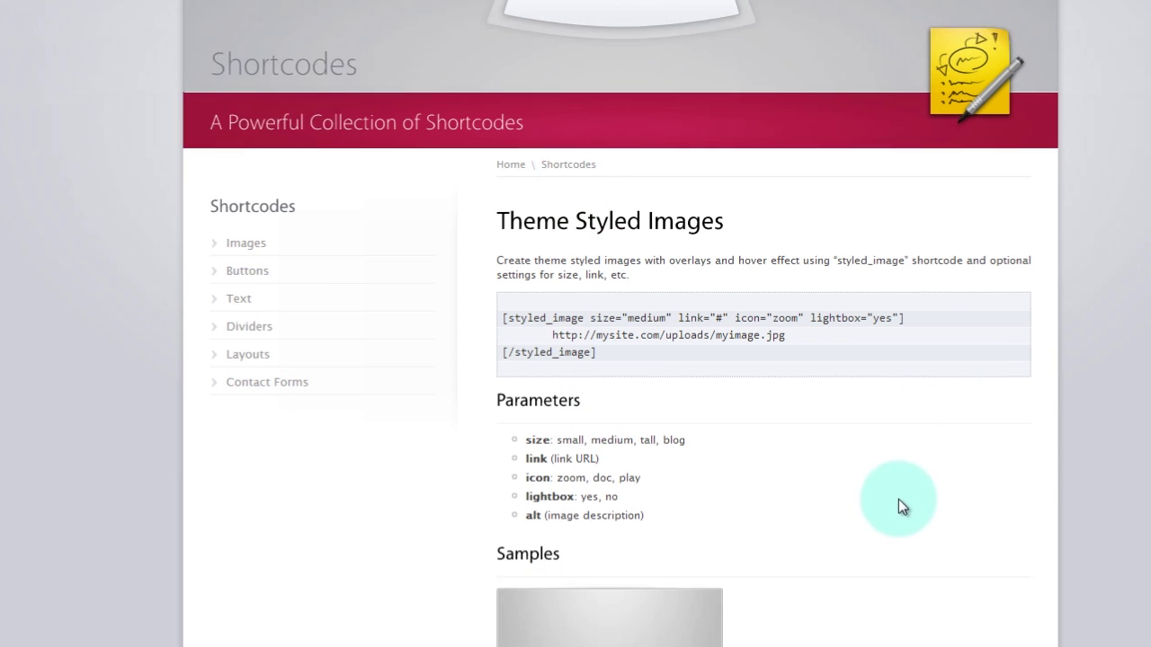
scroll(896, 486, "up", 4)
scroll(896, 482, "down", 9)
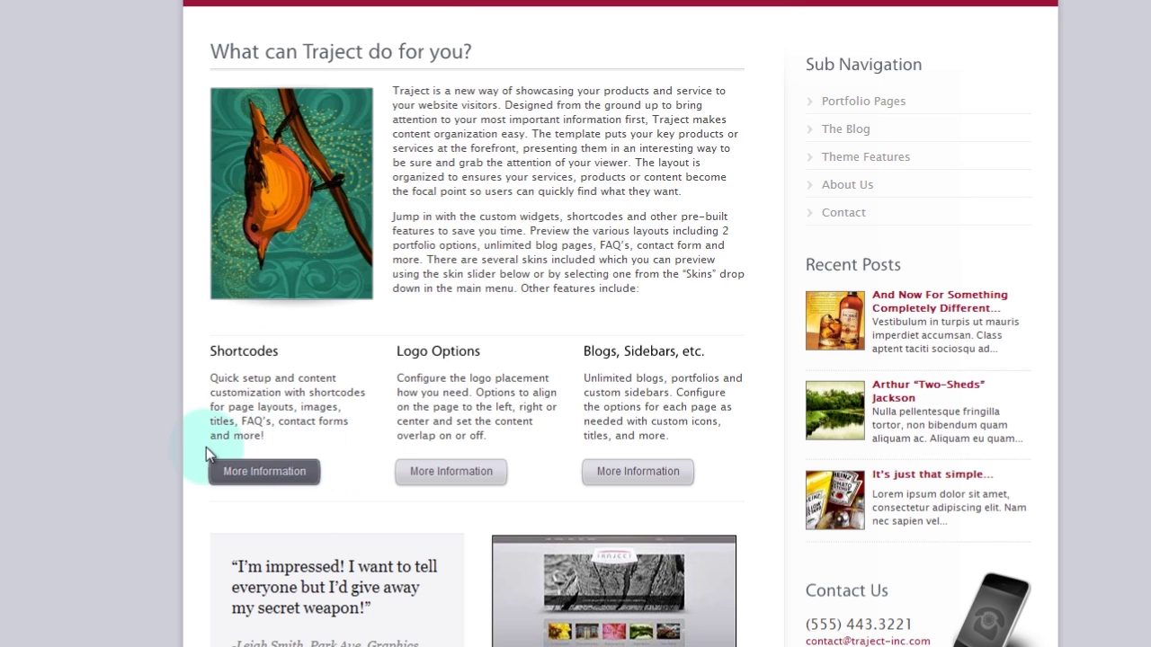
- View the source of the framed ThemeForest preview page and search it for "quick"
right_click(177, 445)
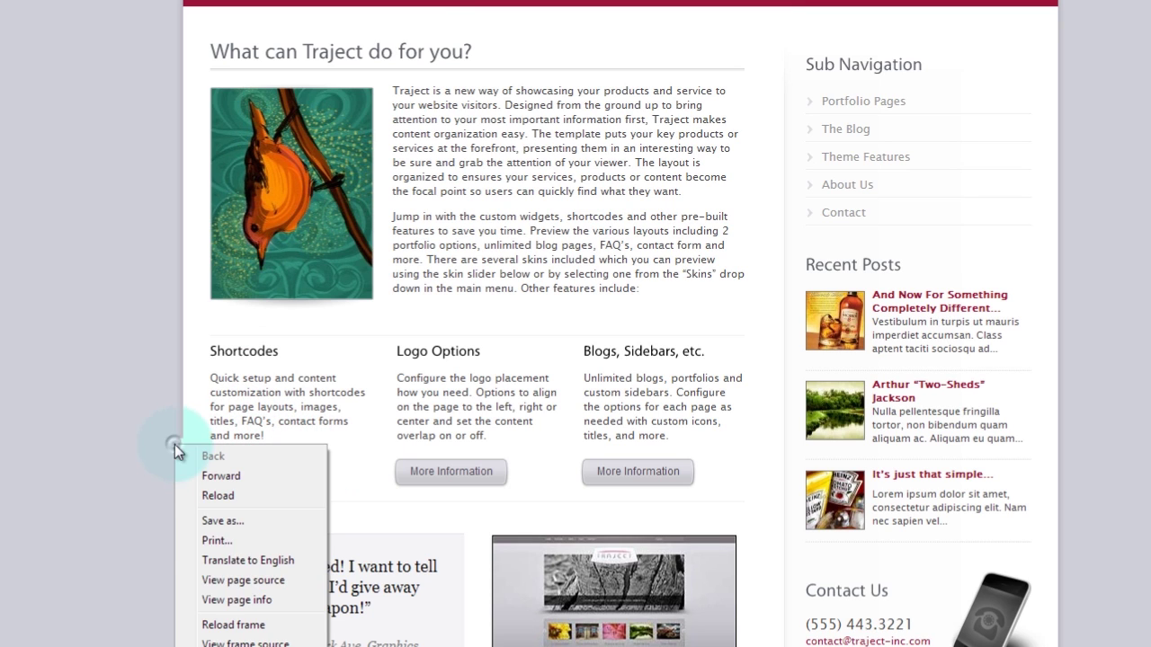
left_click(243, 580)
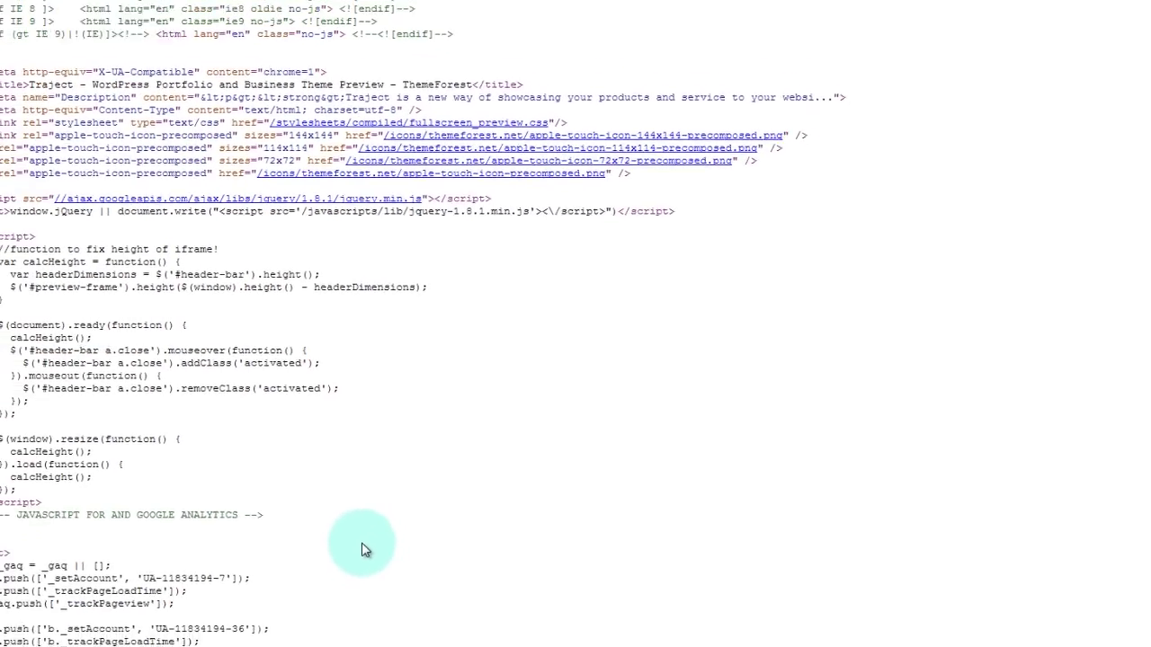
key("ctrl+f")
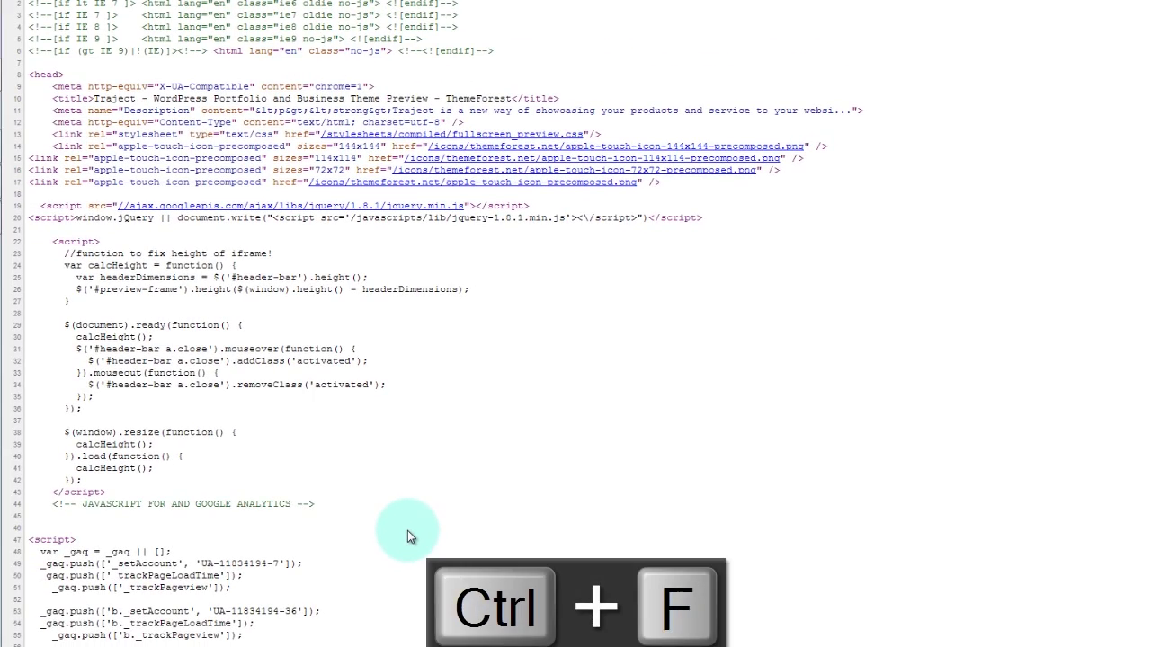
type("short")
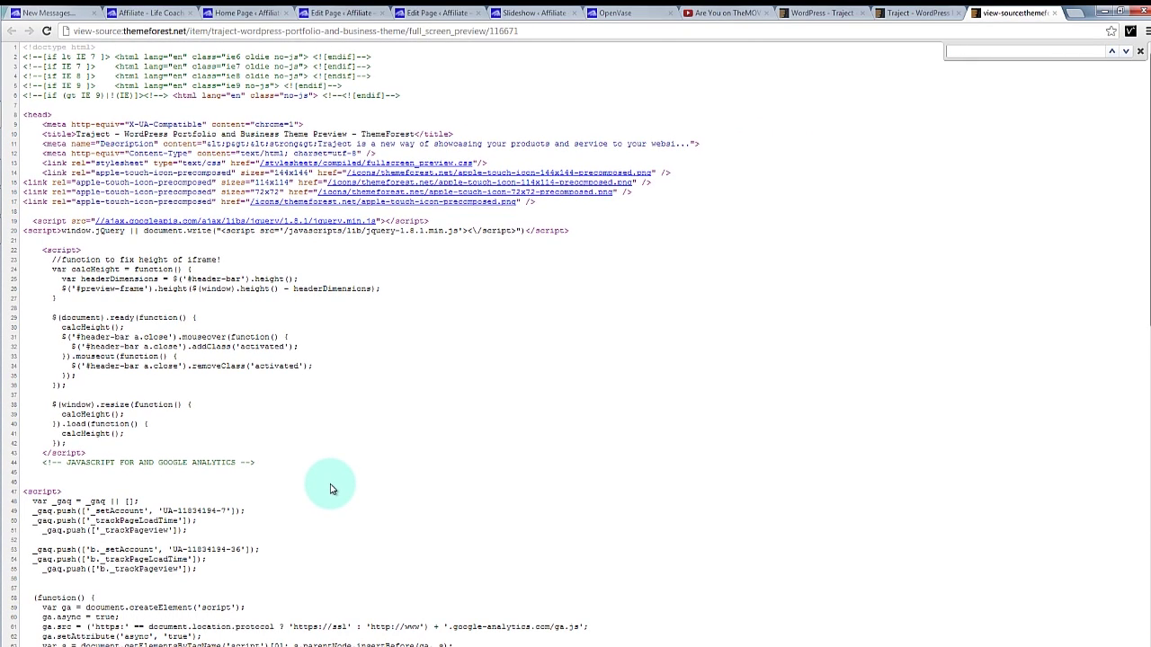
left_click(931, 9)
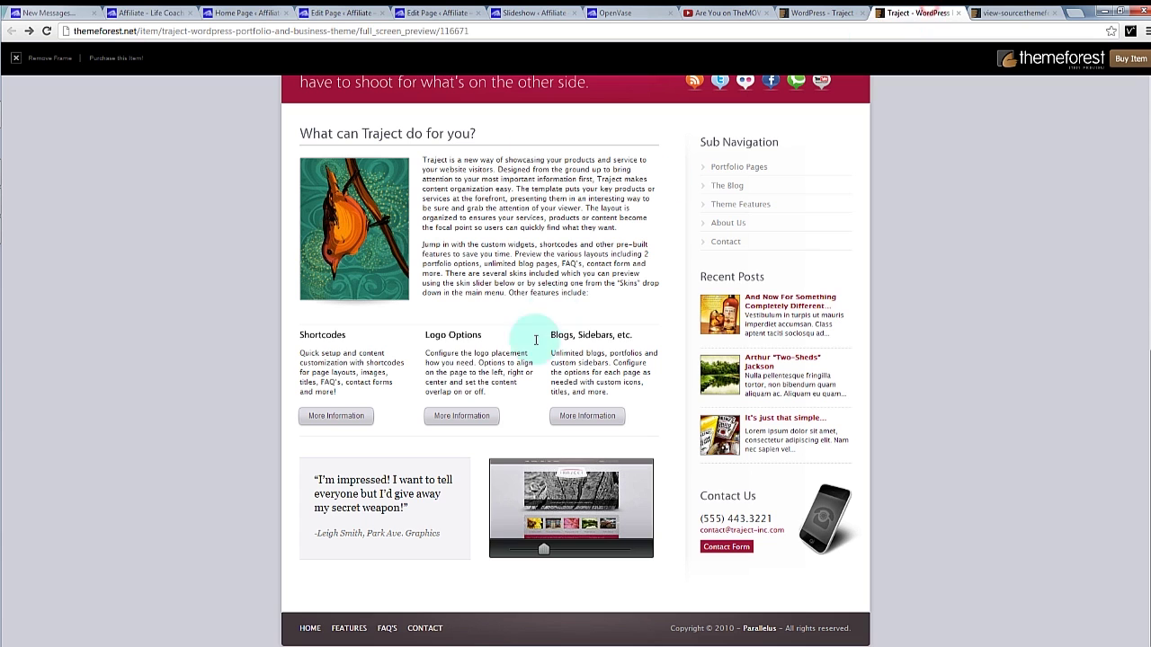
left_click(999, 12)
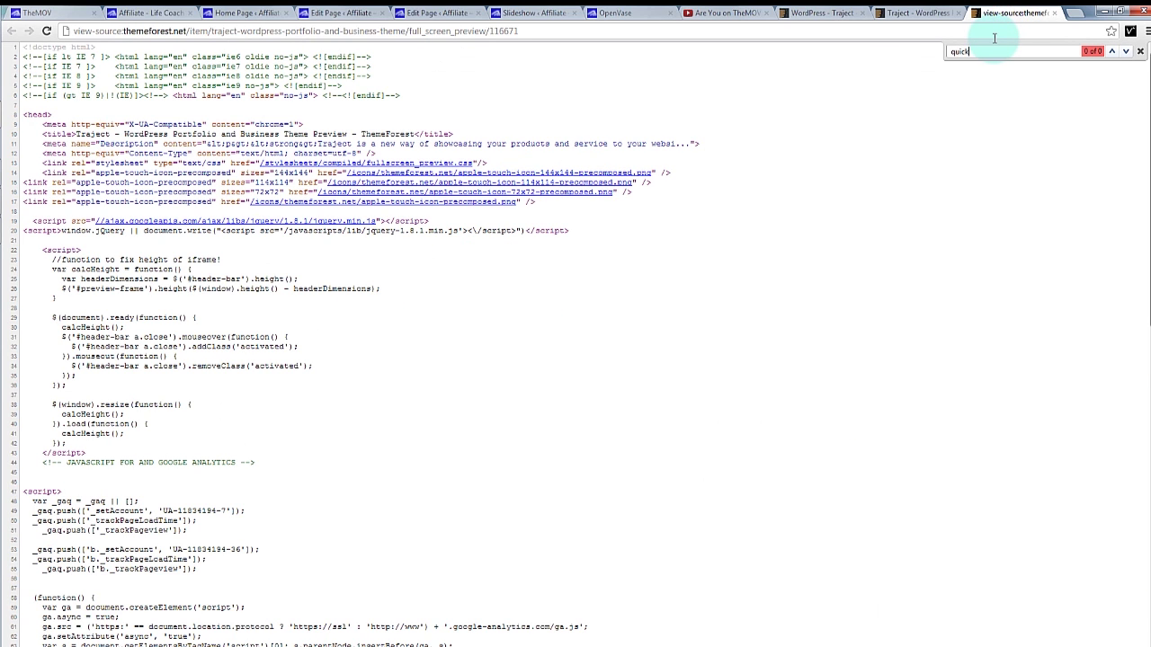
left_click_drag(1144, 214, 1144, 540)
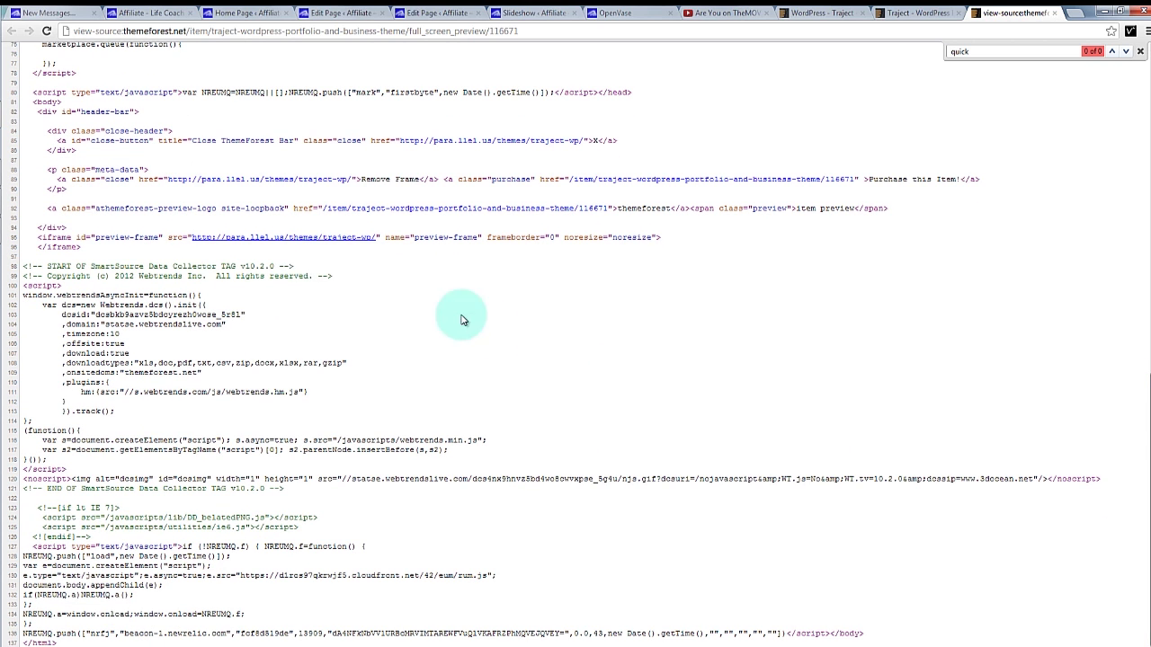
- Return to the Traject demo, remove the ThemeForest frame, and search the demo home page's own source for "quick"
left_click(918, 13)
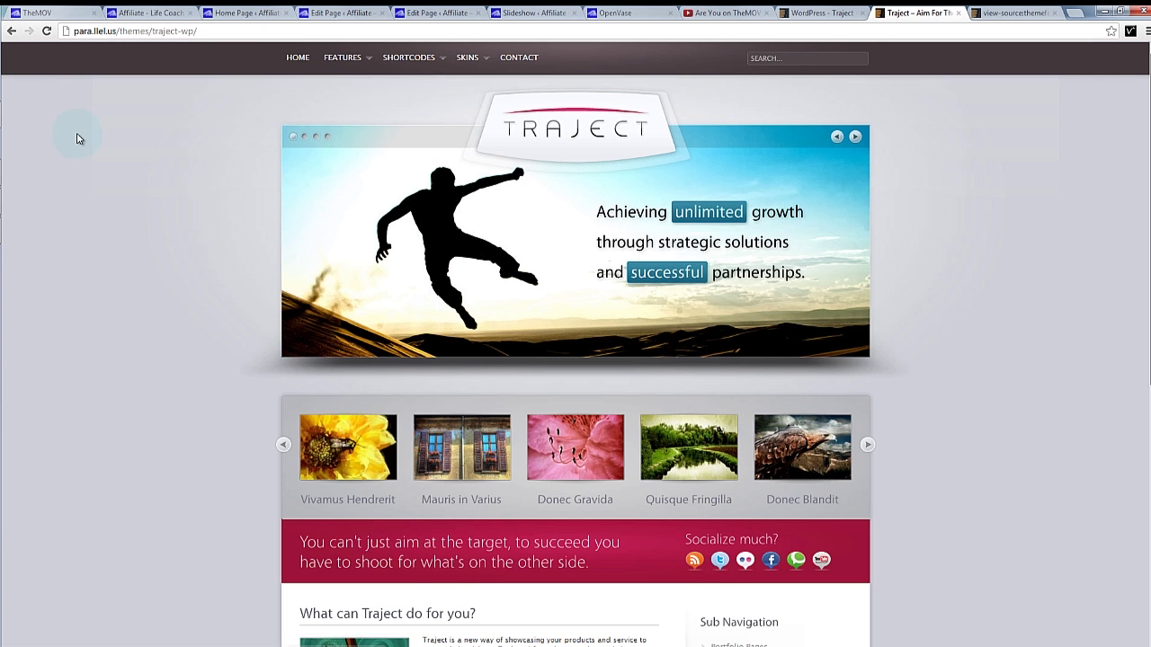
scroll(224, 308, "down", 5)
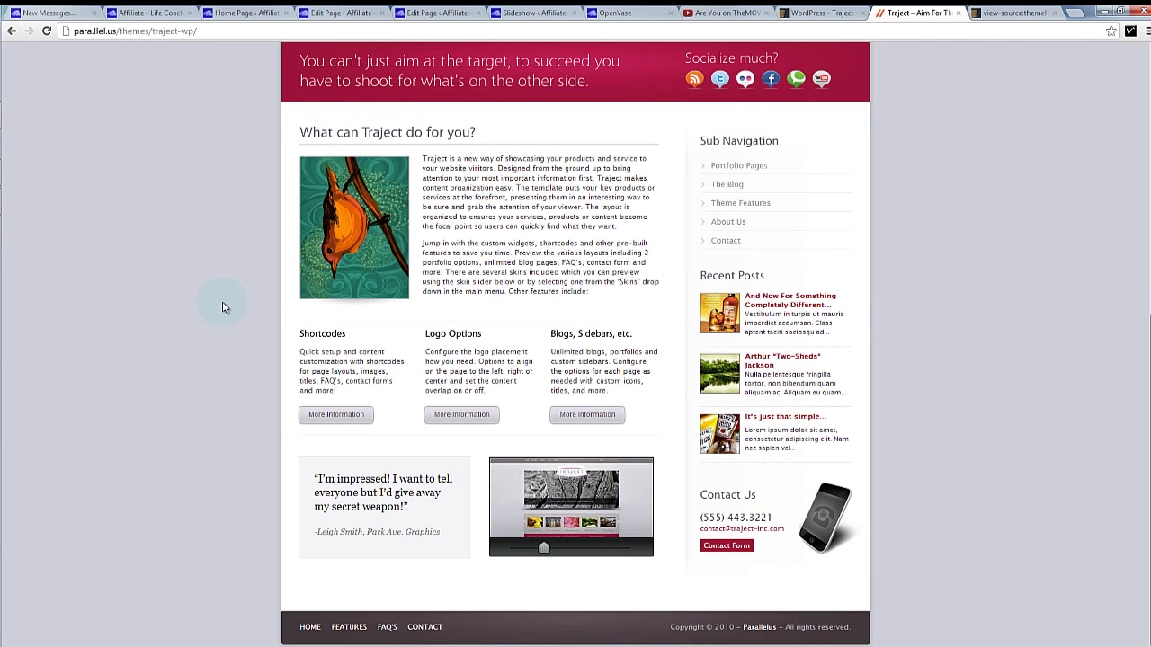
right_click(249, 304)
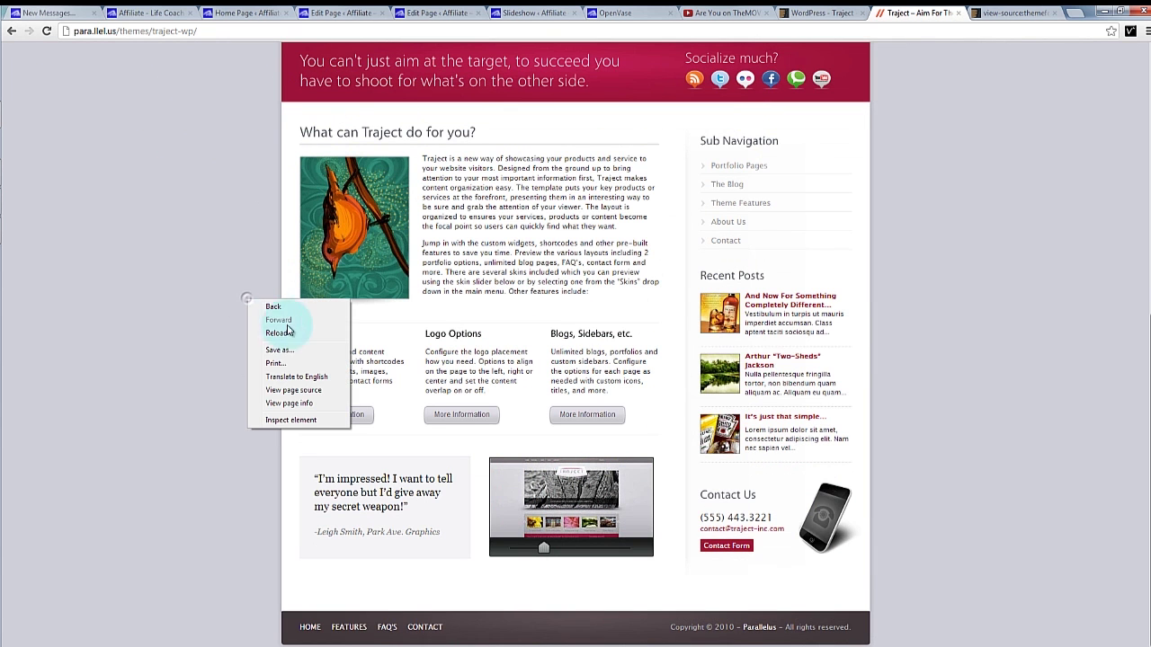
left_click(292, 391)
scroll(697, 175, "down", 5)
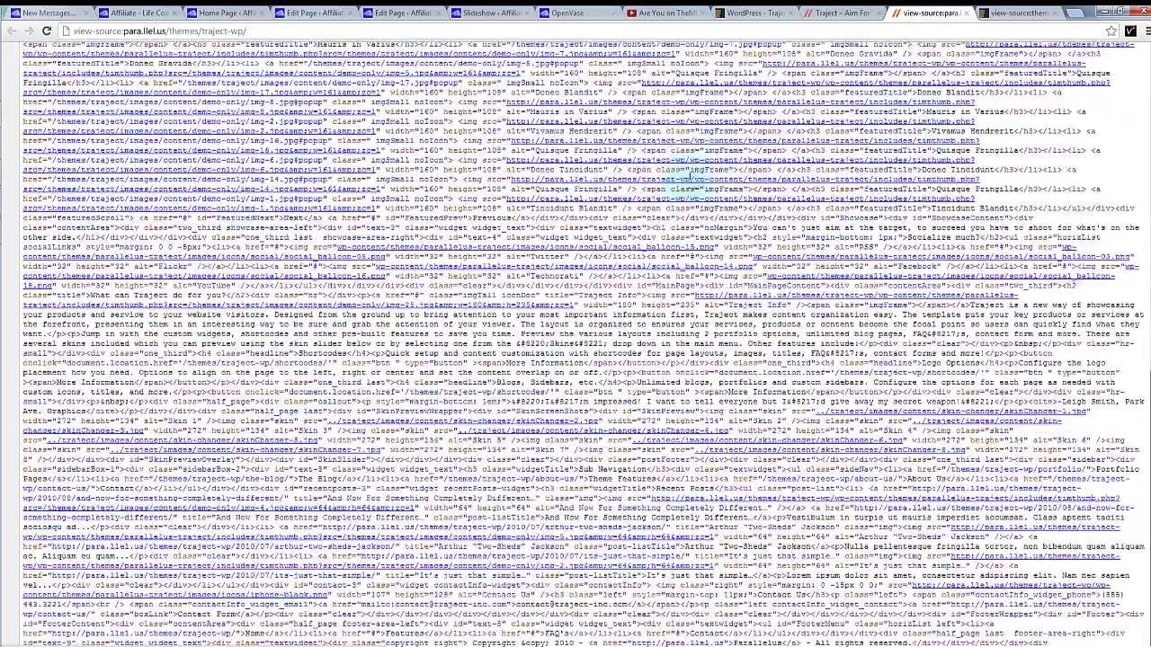
key("ctrl+f")
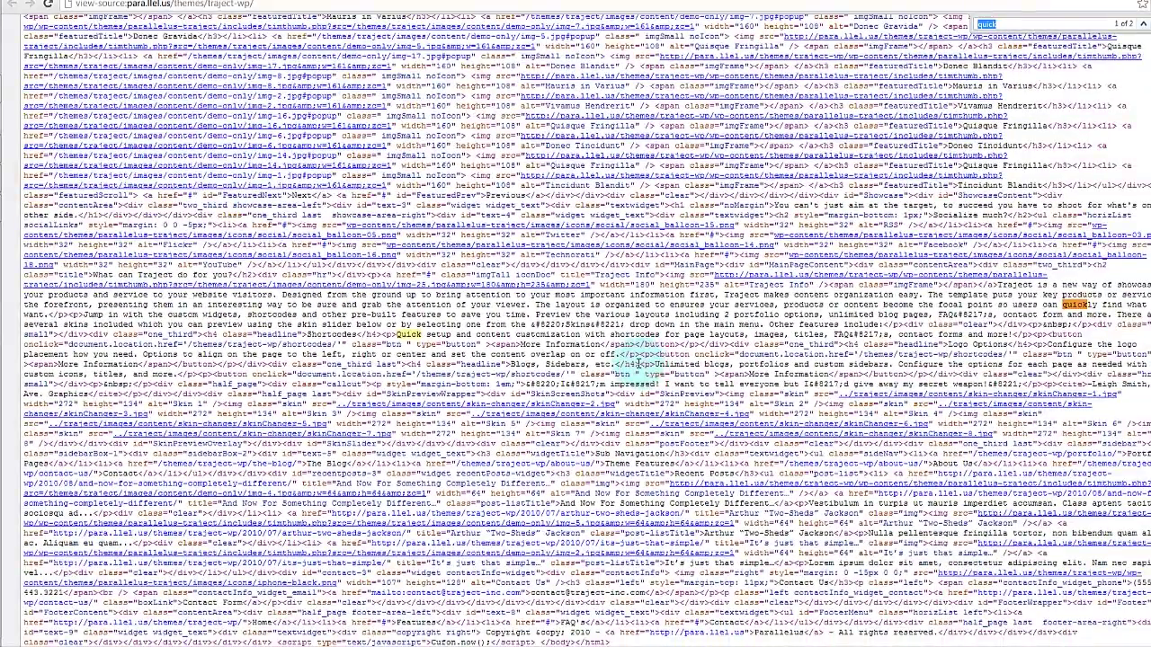
- Copy the demo's HTML from the imgFrame span through the "Blogs, Sidebars, etc." heading and paste it over the two &nbsp; lines in the Home page's code
left_click_drag(640, 364, 662, 276)
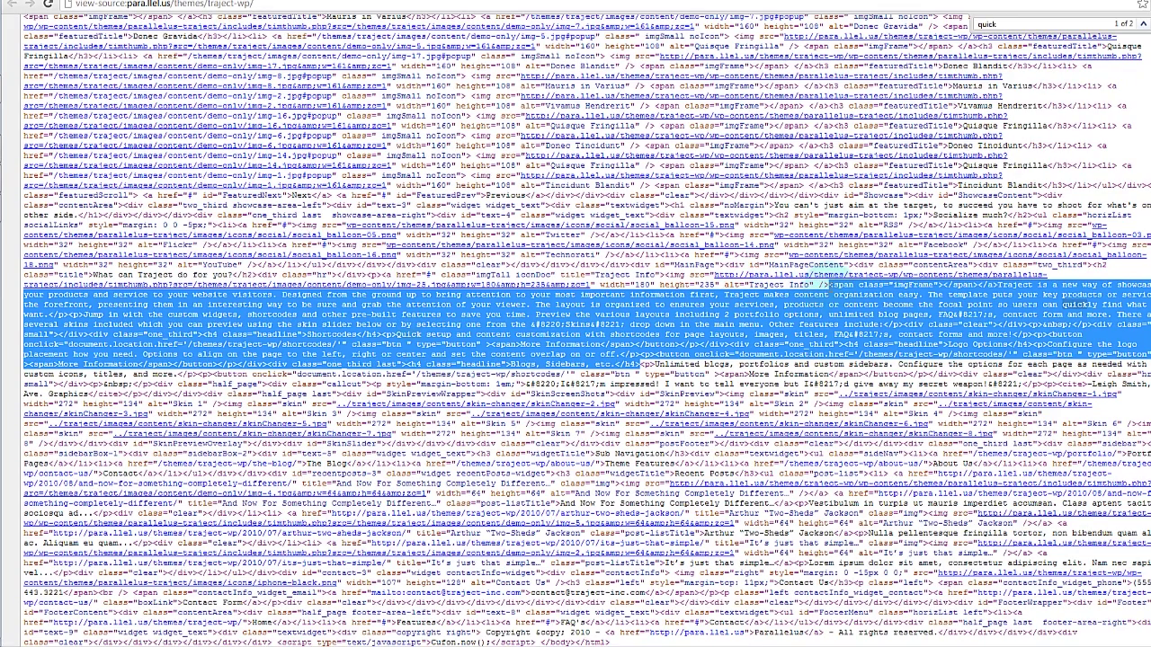
key("ctrl+c")
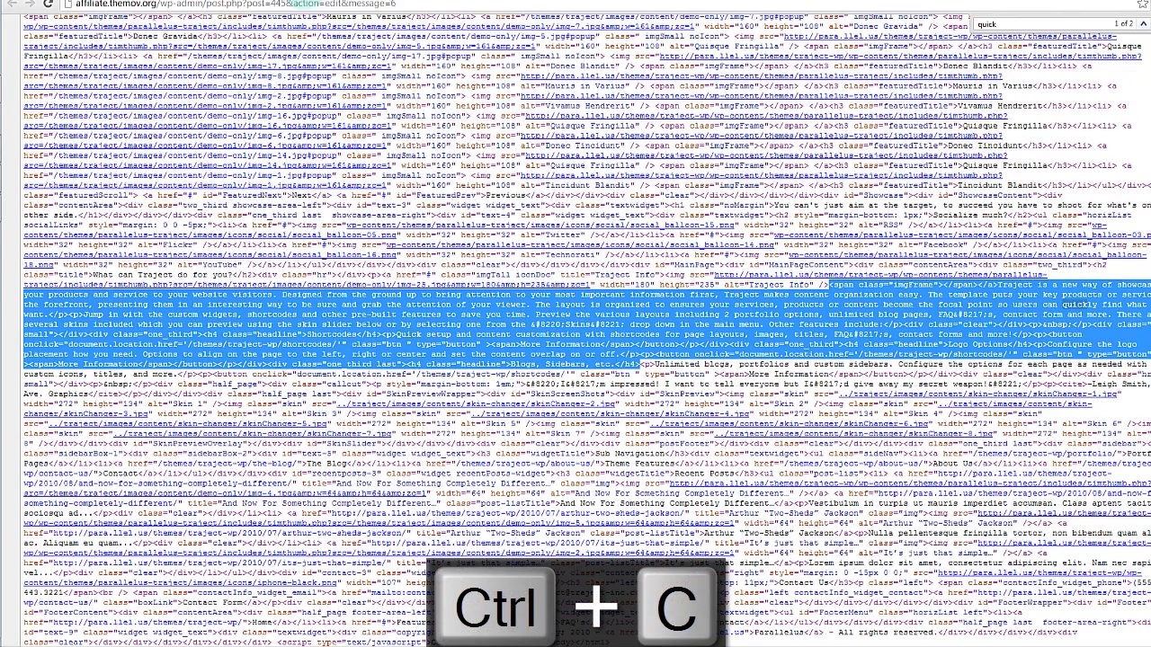
key("ctrl+Tab")
left_click(959, 224)
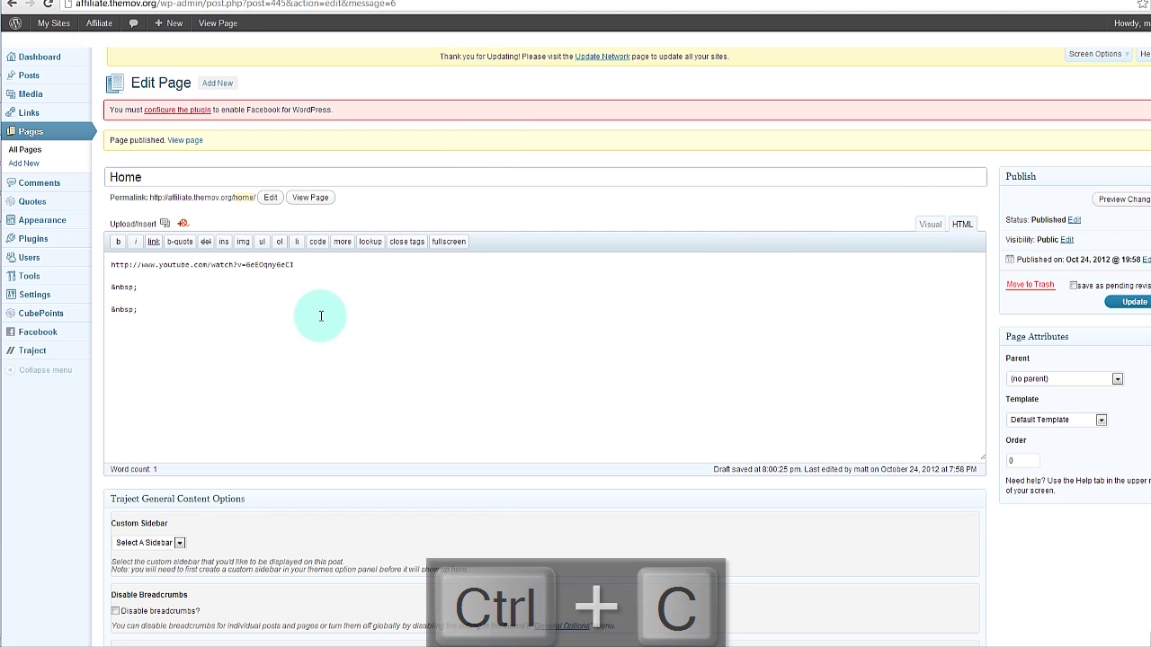
left_click_drag(208, 320, 116, 288)
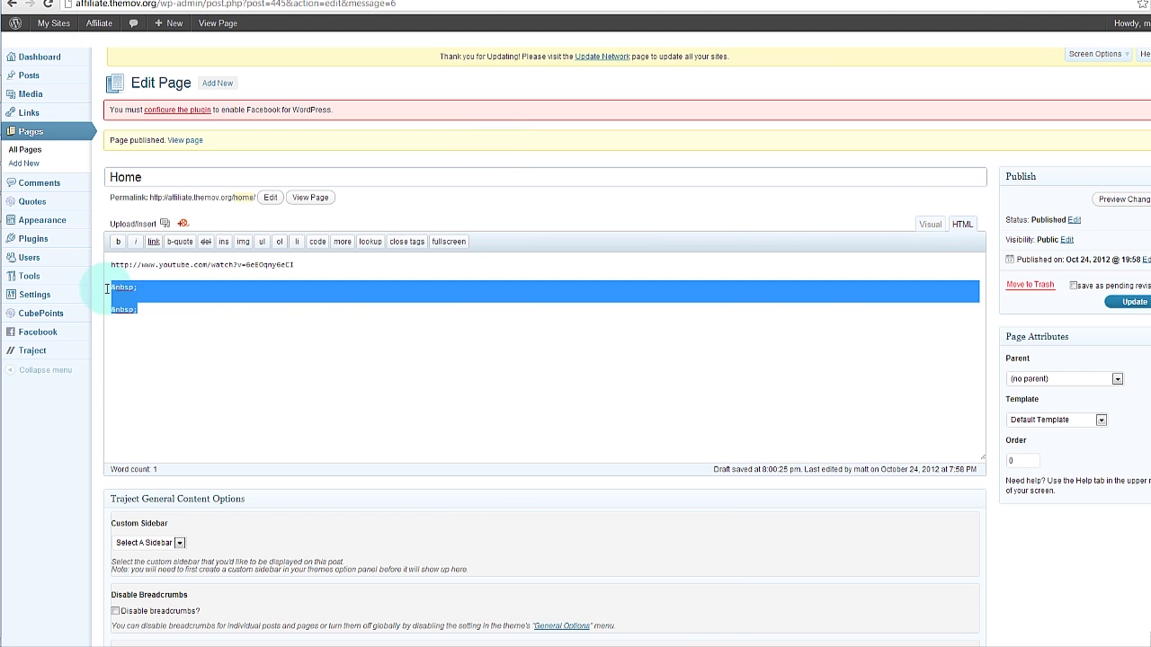
key("ctrl+v")
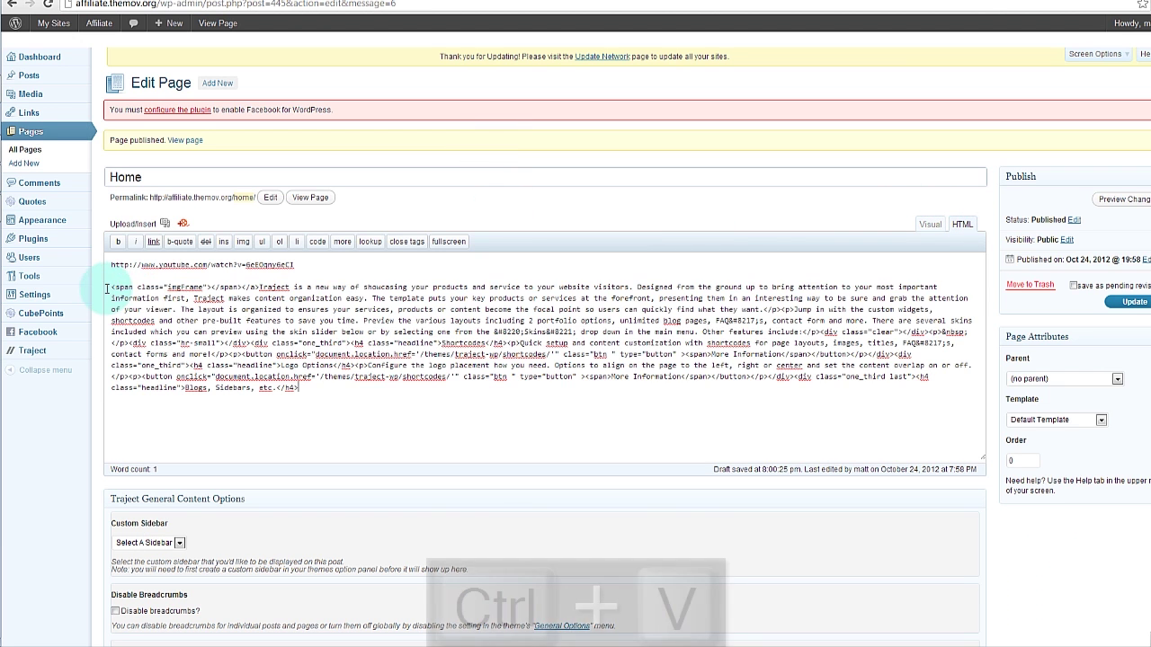
- Review the pasted Shortcodes and Logo Options sections, their text and More Information buttons in the Home page's visual view
left_click(935, 225)
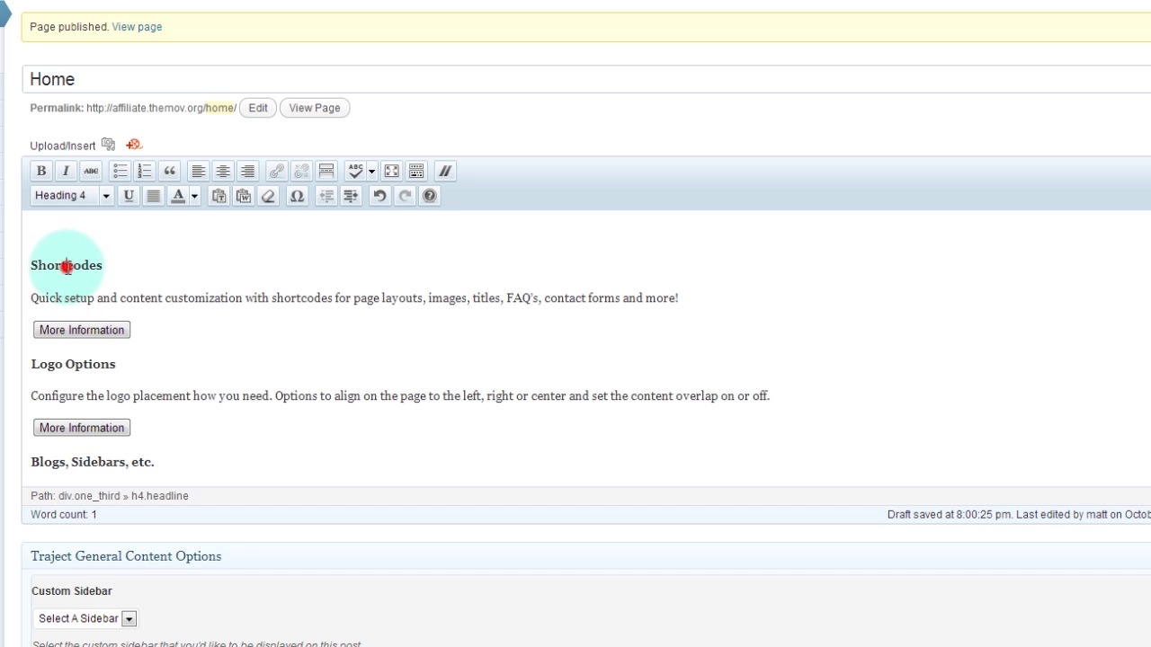
double_click(66, 265)
double_click(55, 298)
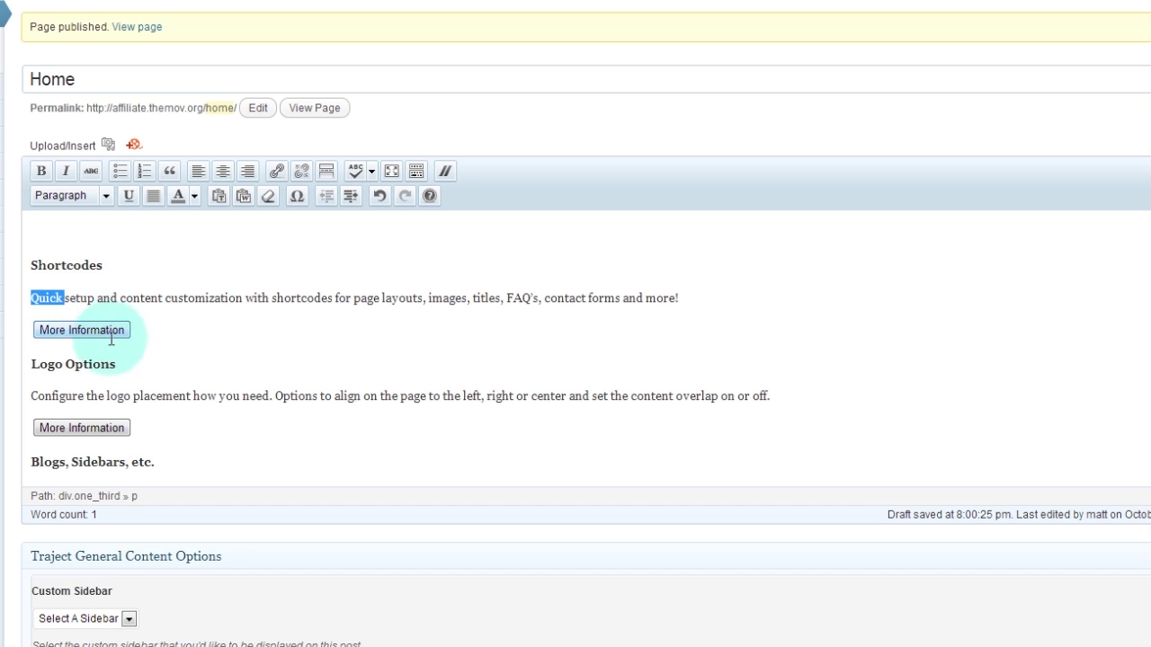
scroll(198, 372, "down", 3)
scroll(196, 272, "up", 3)
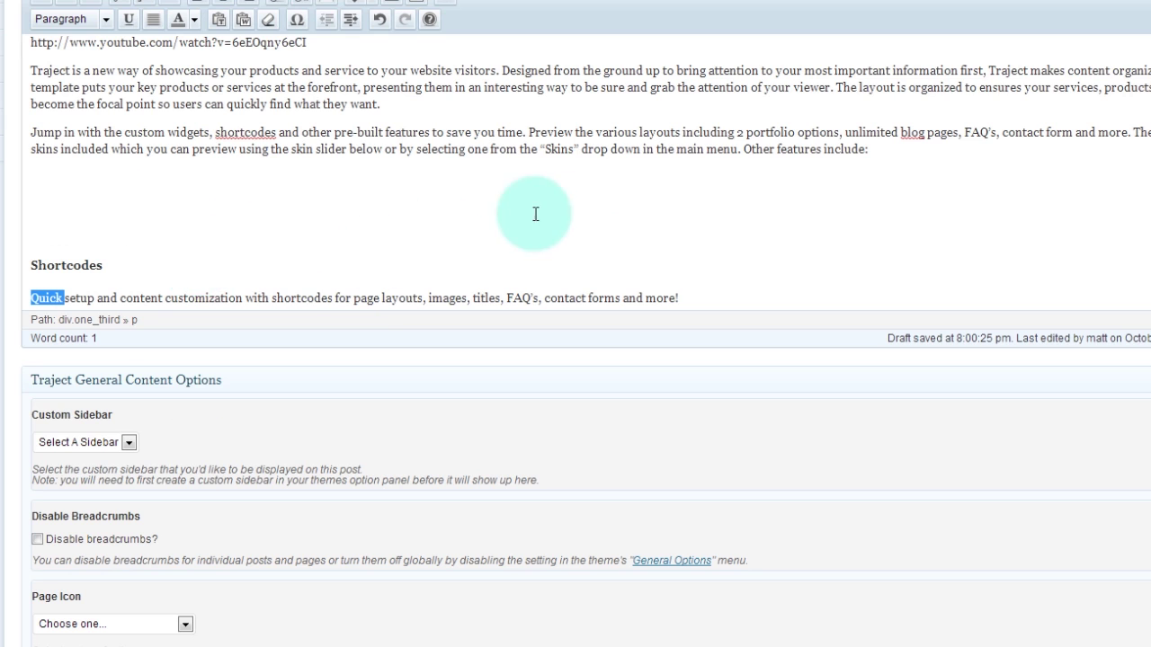
scroll(585, 170, "down", 4)
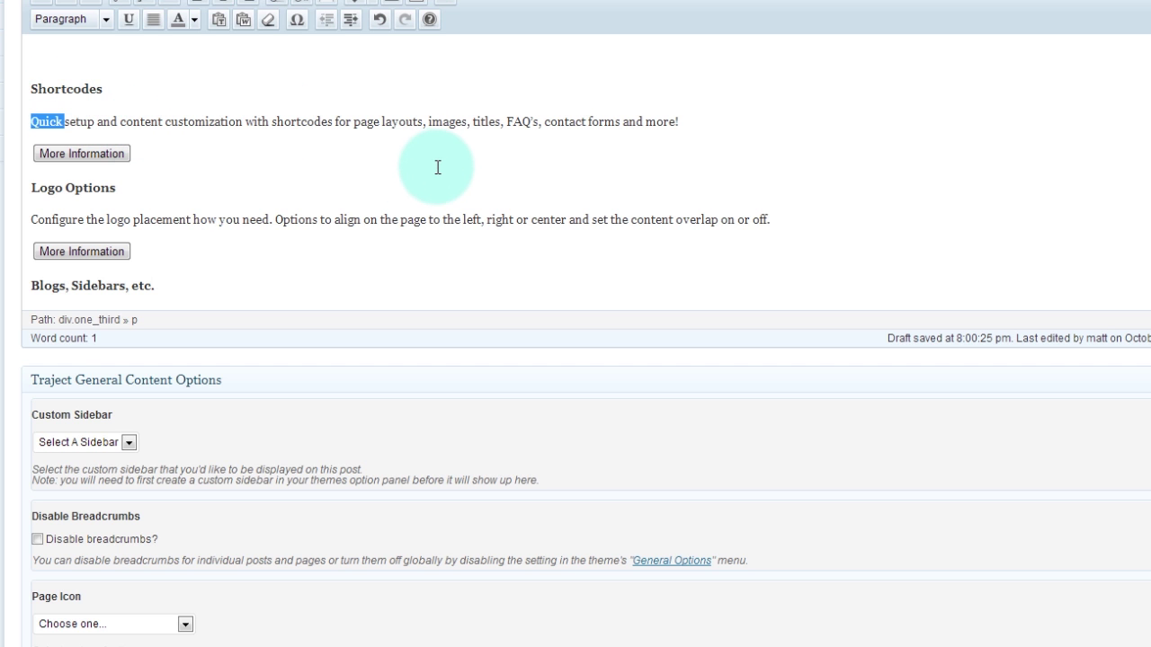
left_click(116, 122)
- Delete the pasted demo HTML below the YouTube URL in the Home page's code and return to the visual view
left_click(1150, 0)
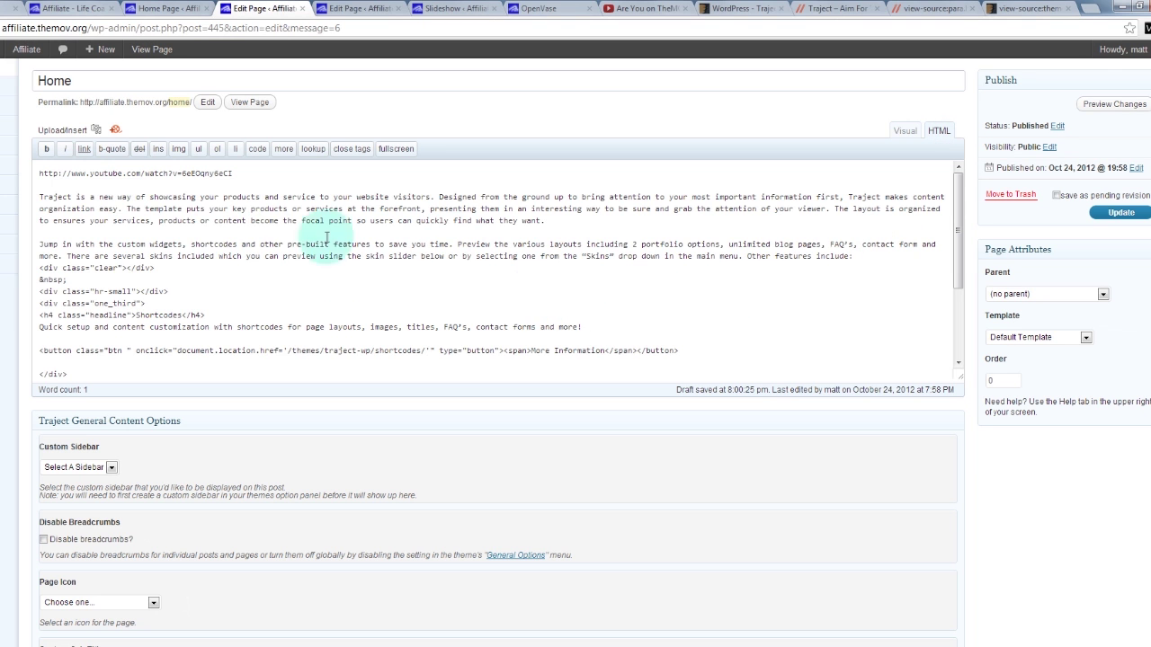
left_click_drag(37, 187, 780, 422)
key("ctrl+v")
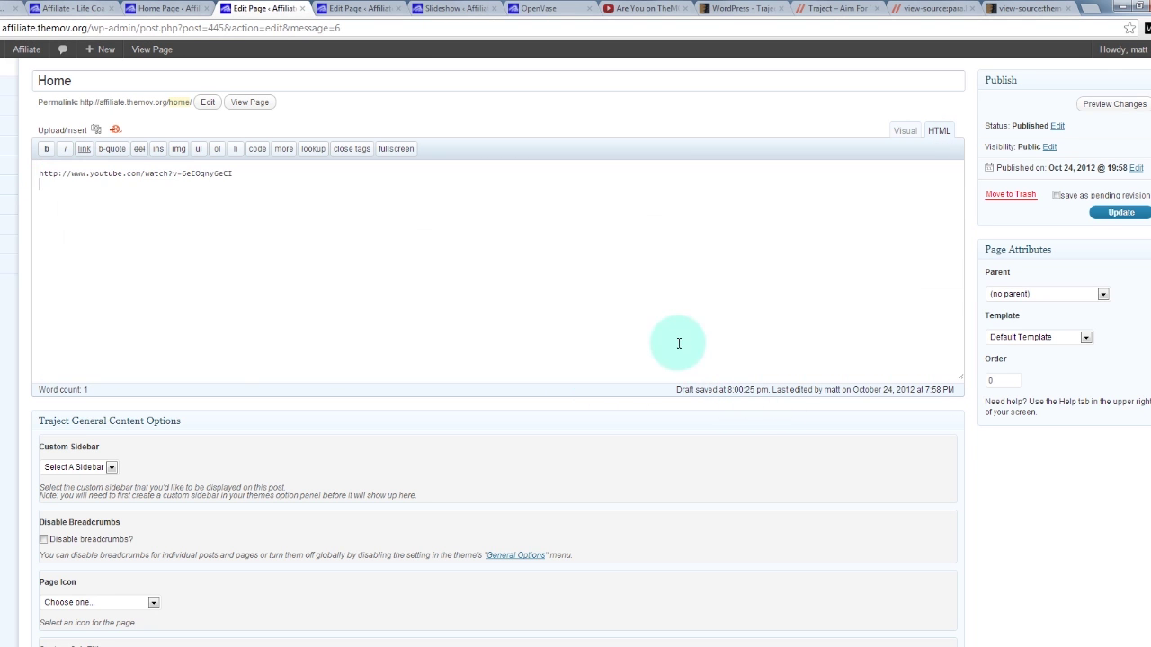
left_click(904, 130)
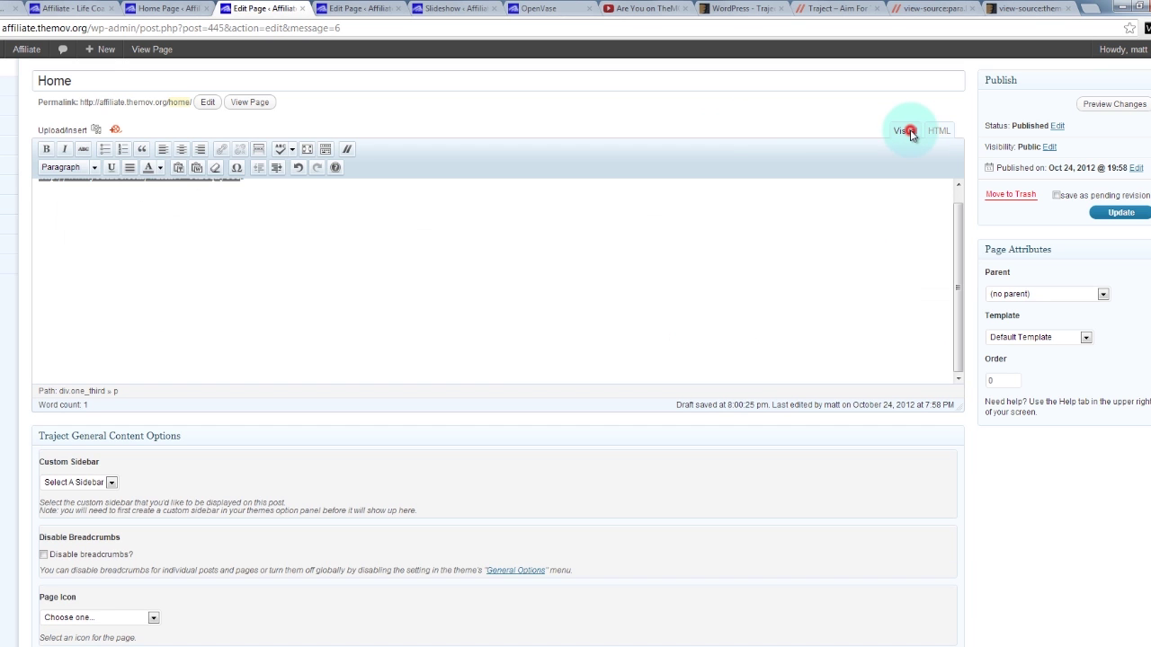
- Replace the Home page's entire content with the theme's Three Column Layout shortcode
key("ctrl+a")
scroll(462, 223, "up", 3)
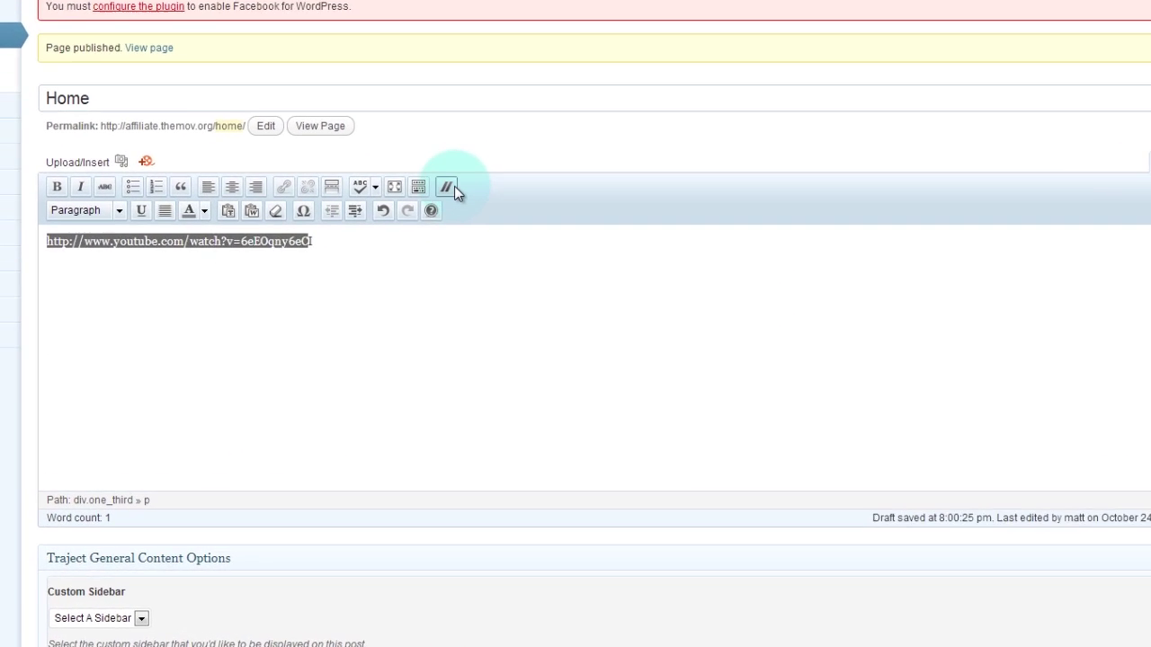
left_click(379, 255)
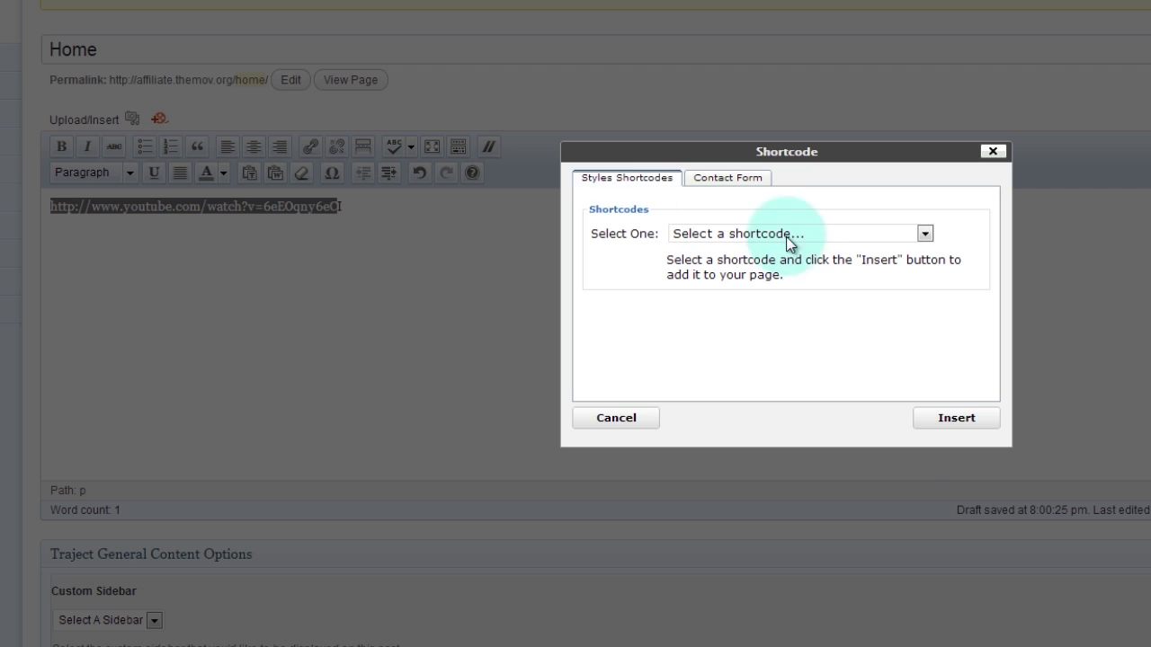
left_click(815, 234)
scroll(922, 277, "down", 6)
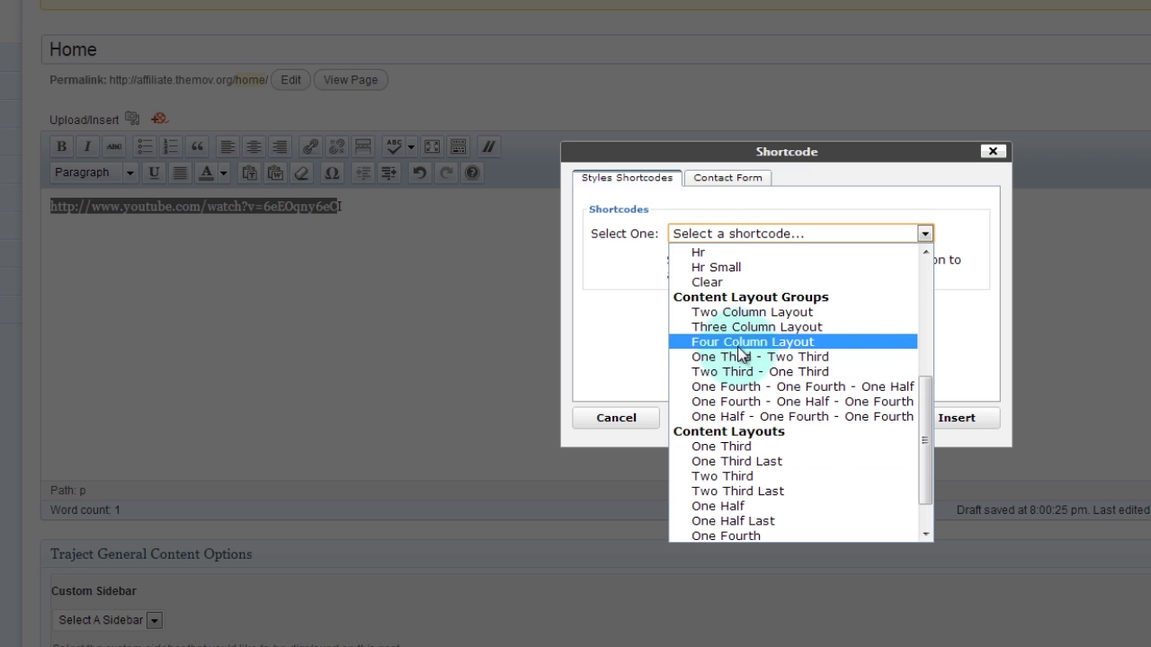
left_click(778, 328)
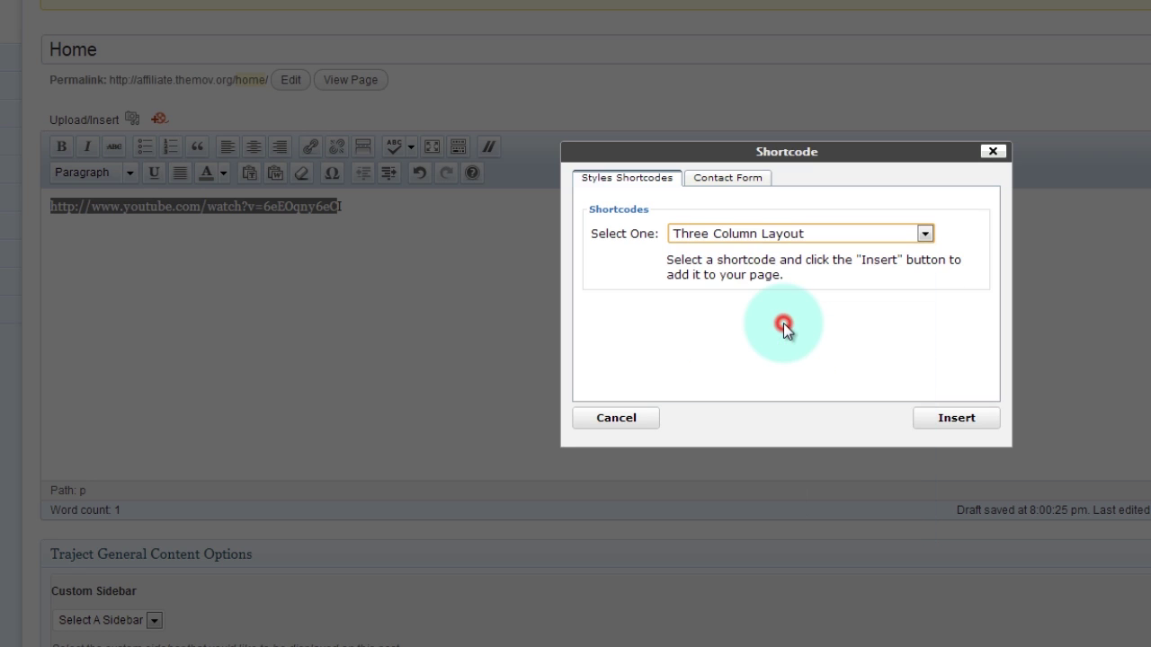
left_click(937, 418)
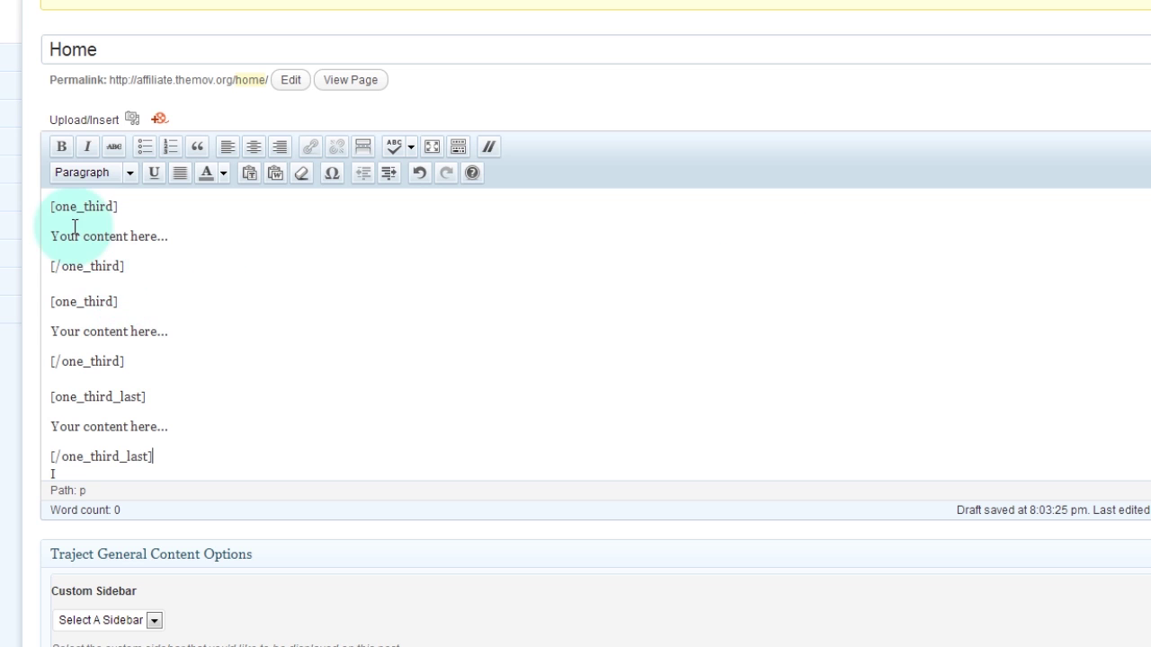
key("Return")
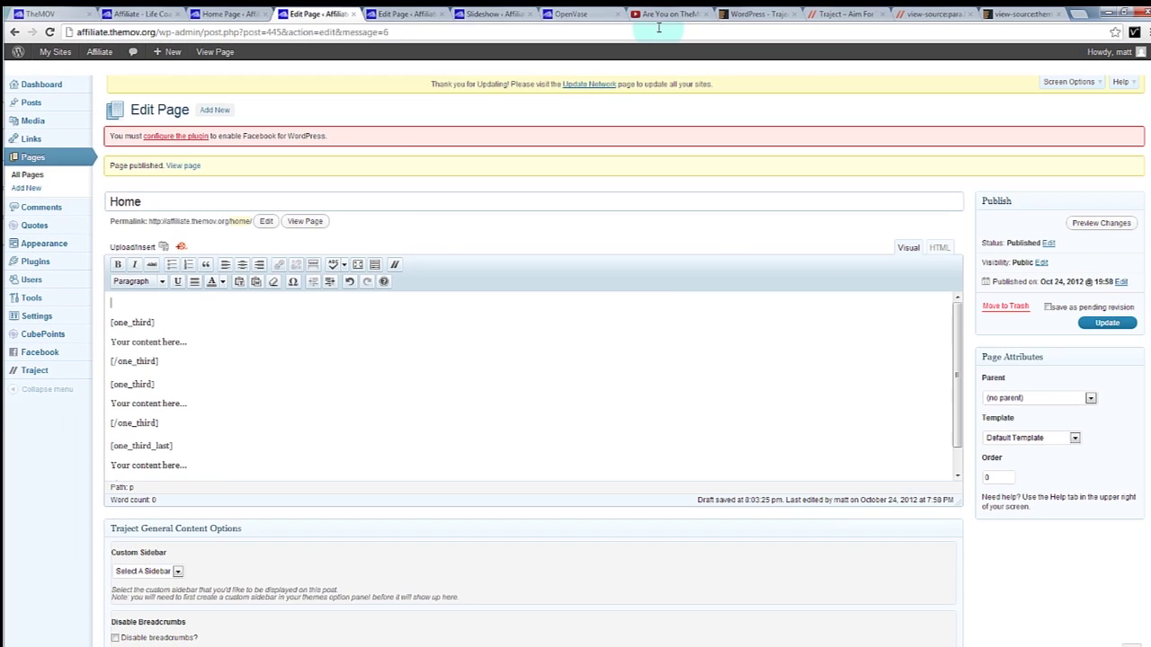
left_click(659, 16)
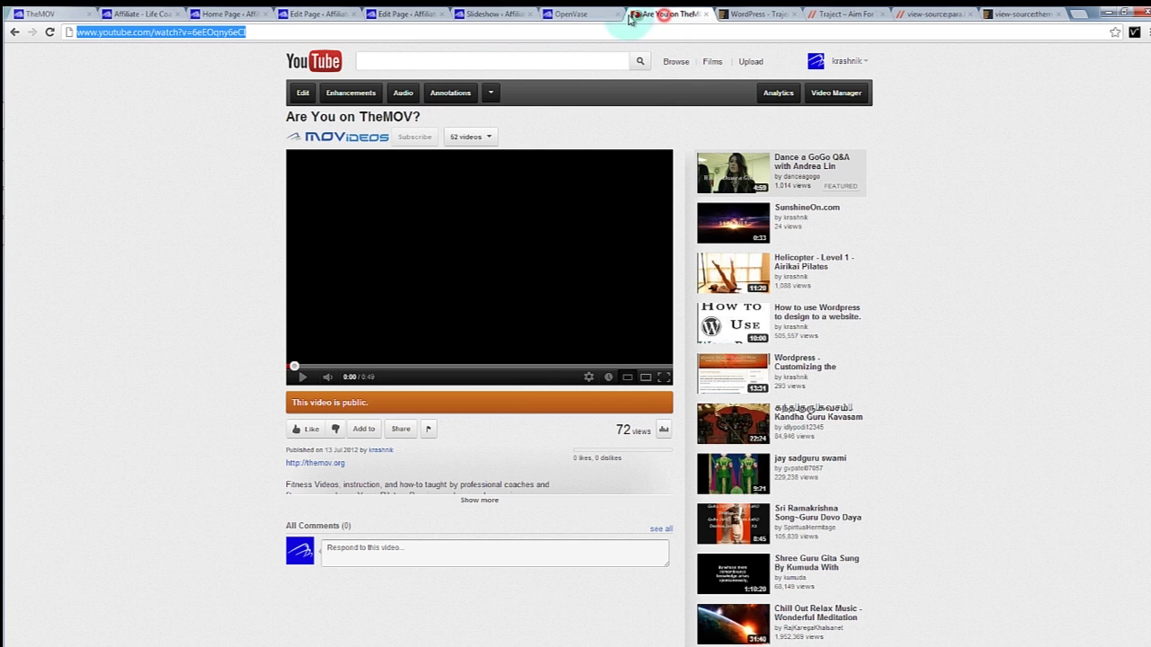
key("ctrl+c")
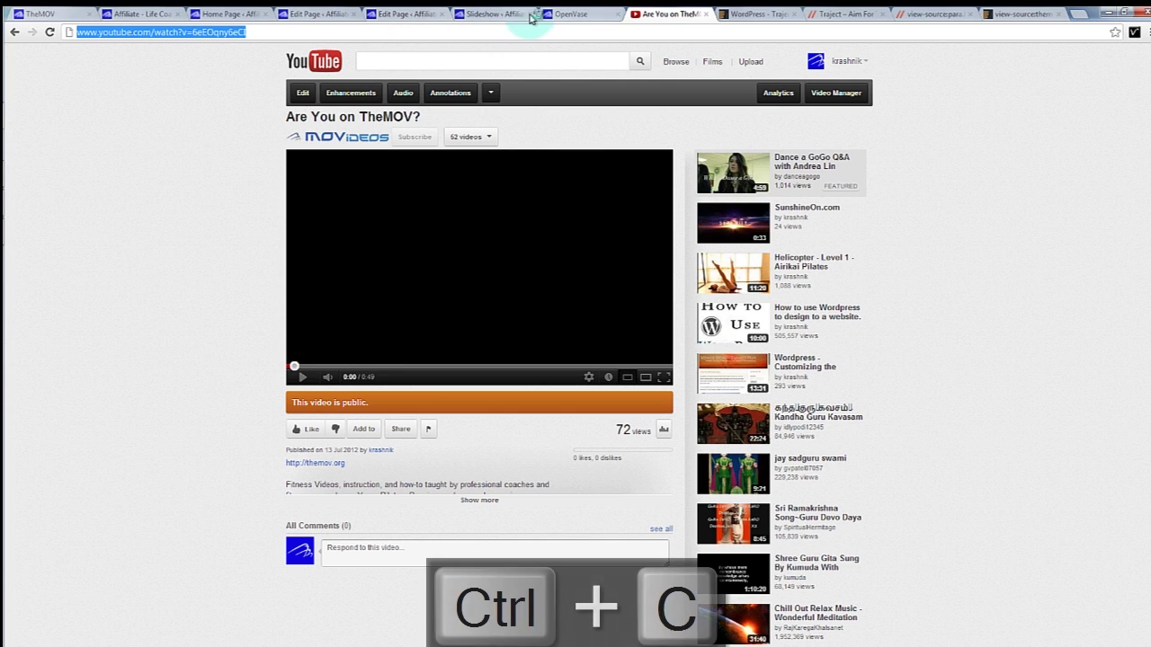
left_click(305, 15)
key("ctrl+v")
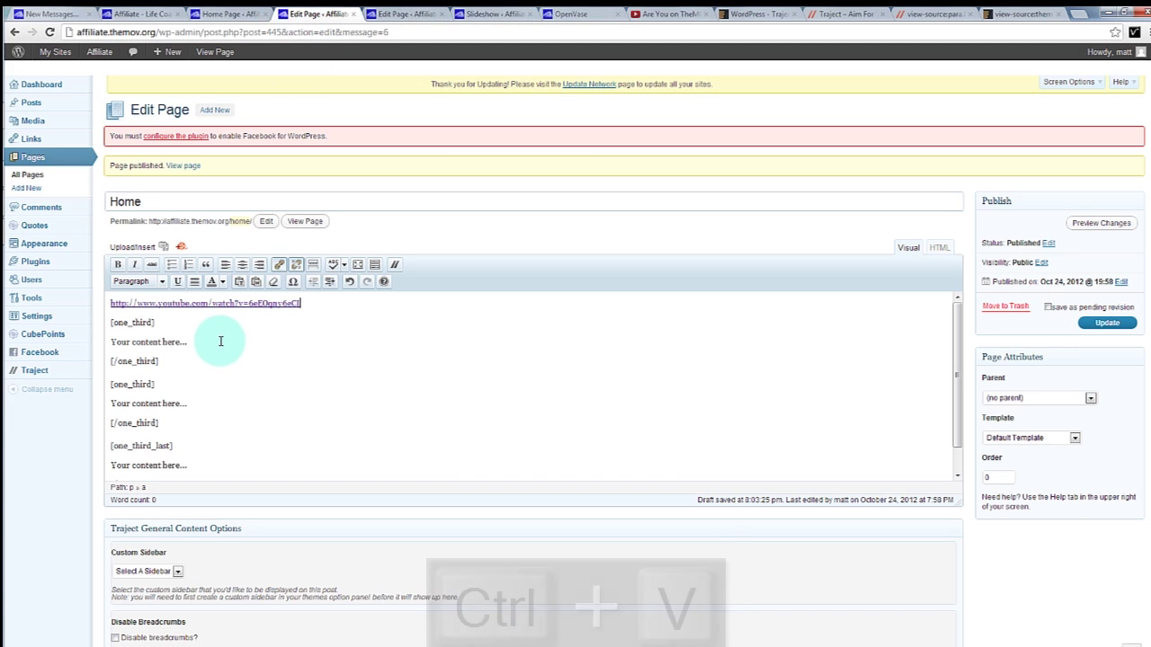
left_click_drag(306, 305, 90, 305)
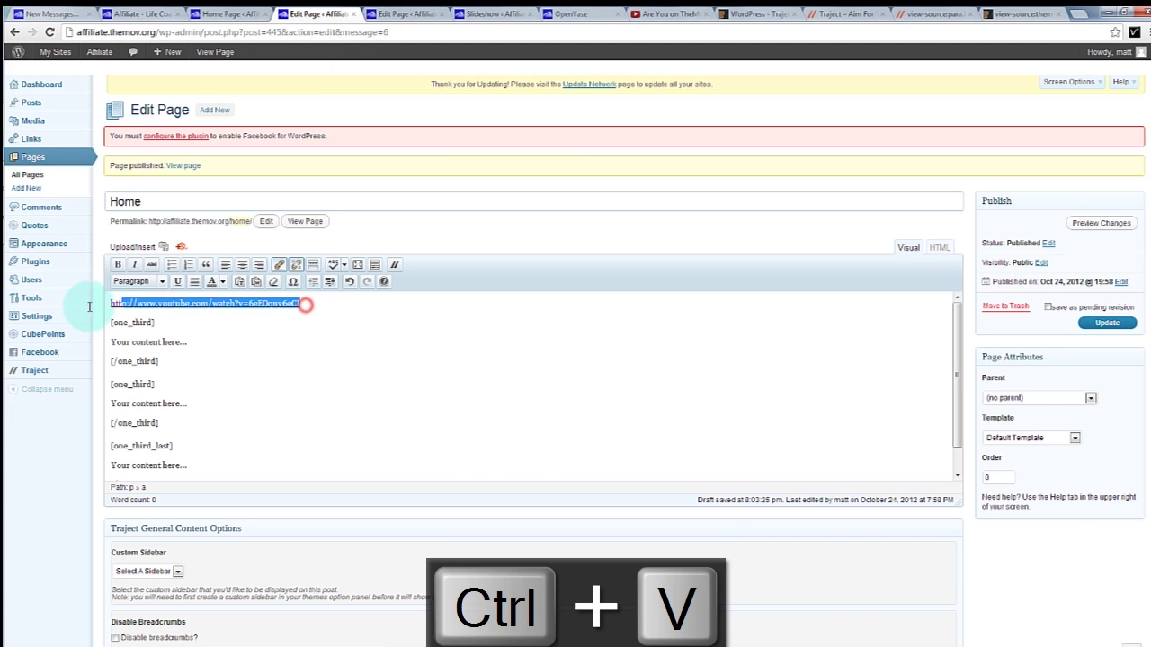
left_click(294, 264)
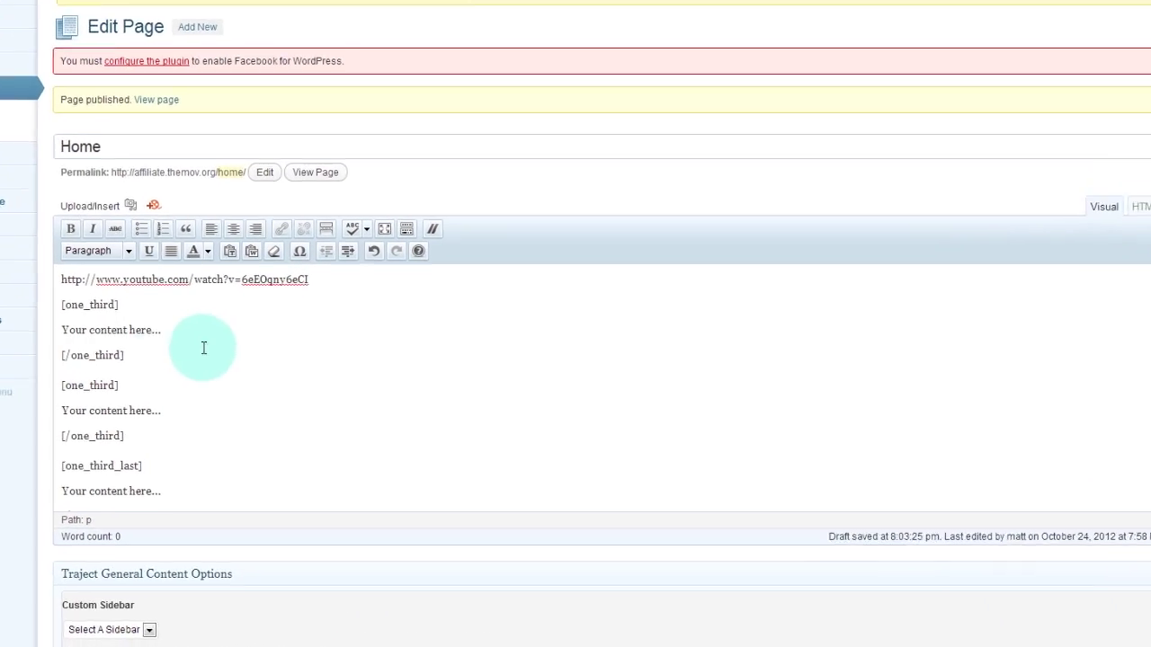
- Search the web for lorem ipsum and open the Lipsum generator site's page of placeholder text
left_click(204, 341)
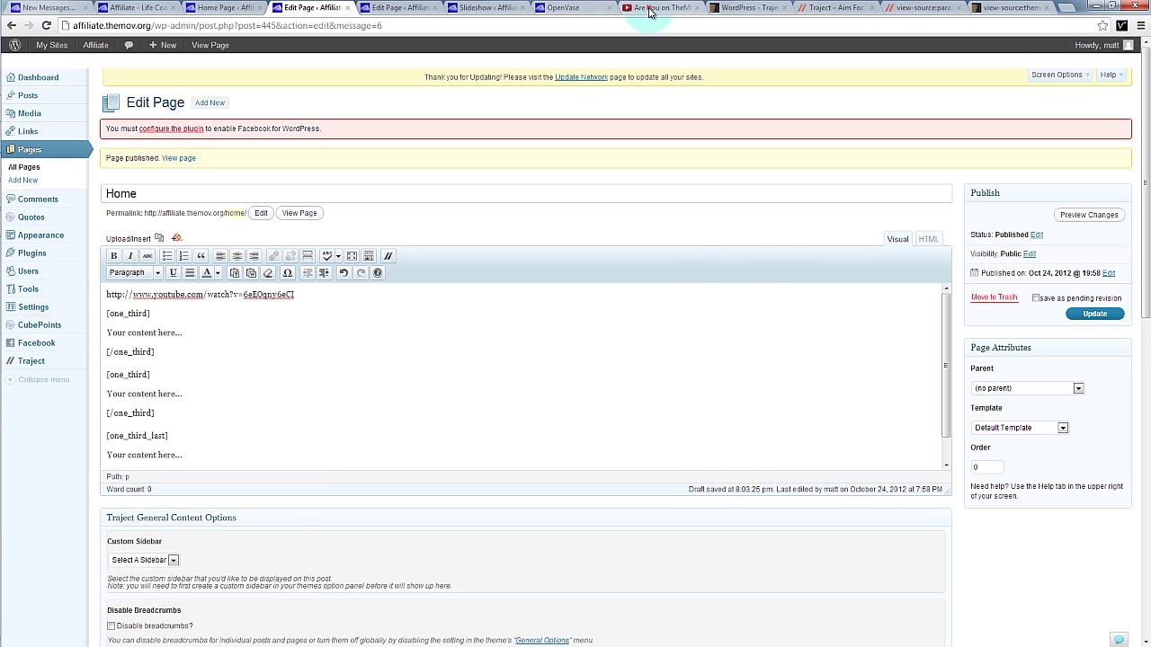
left_click(649, 10)
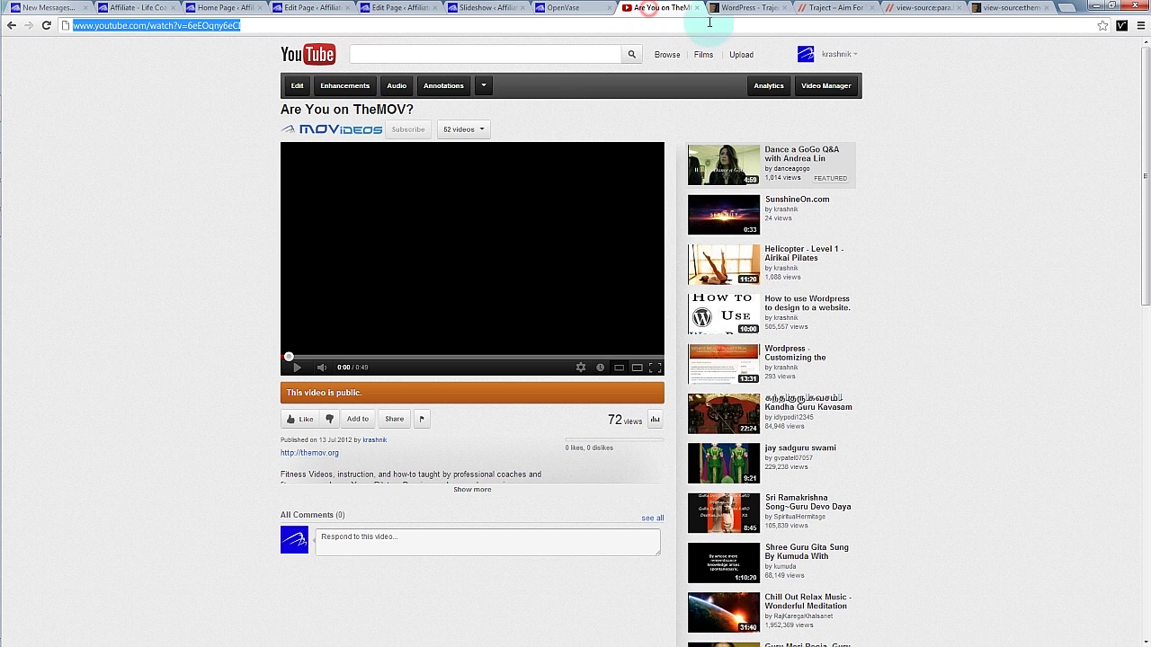
key("ctrl+a")
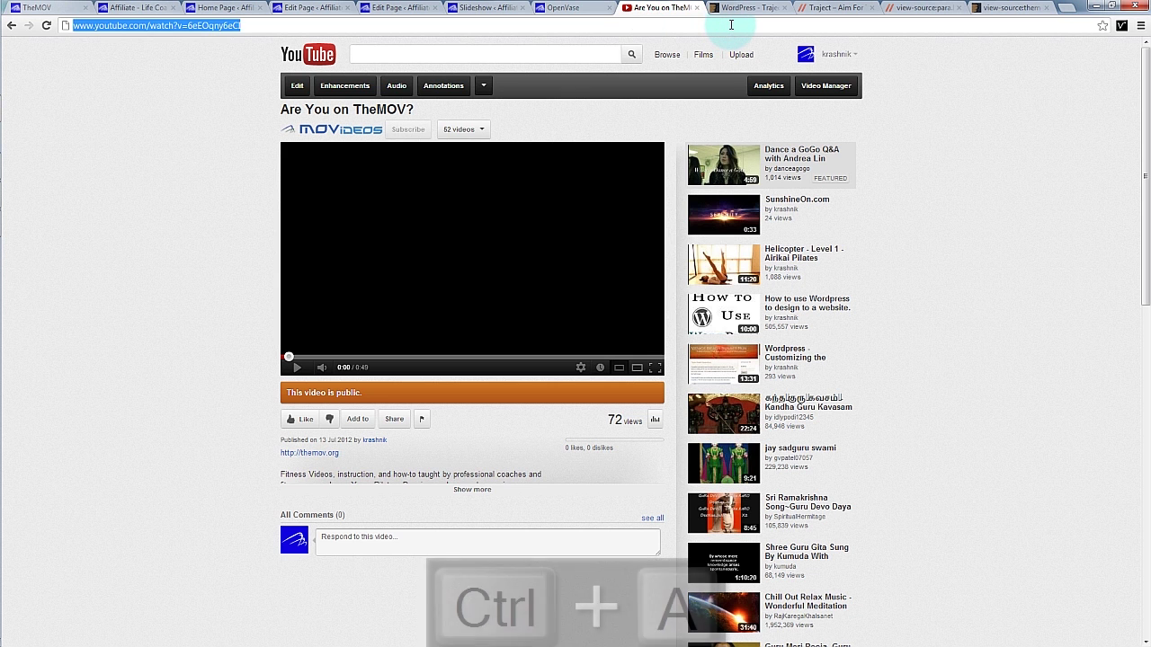
type("lorem ipsum")
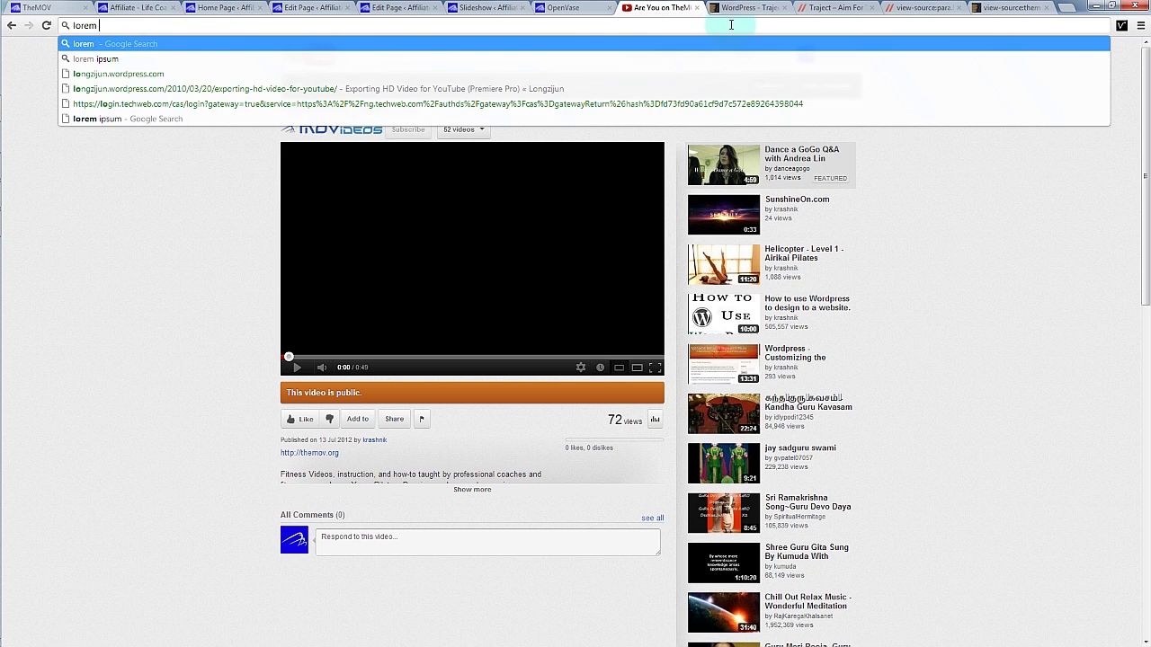
key("Return")
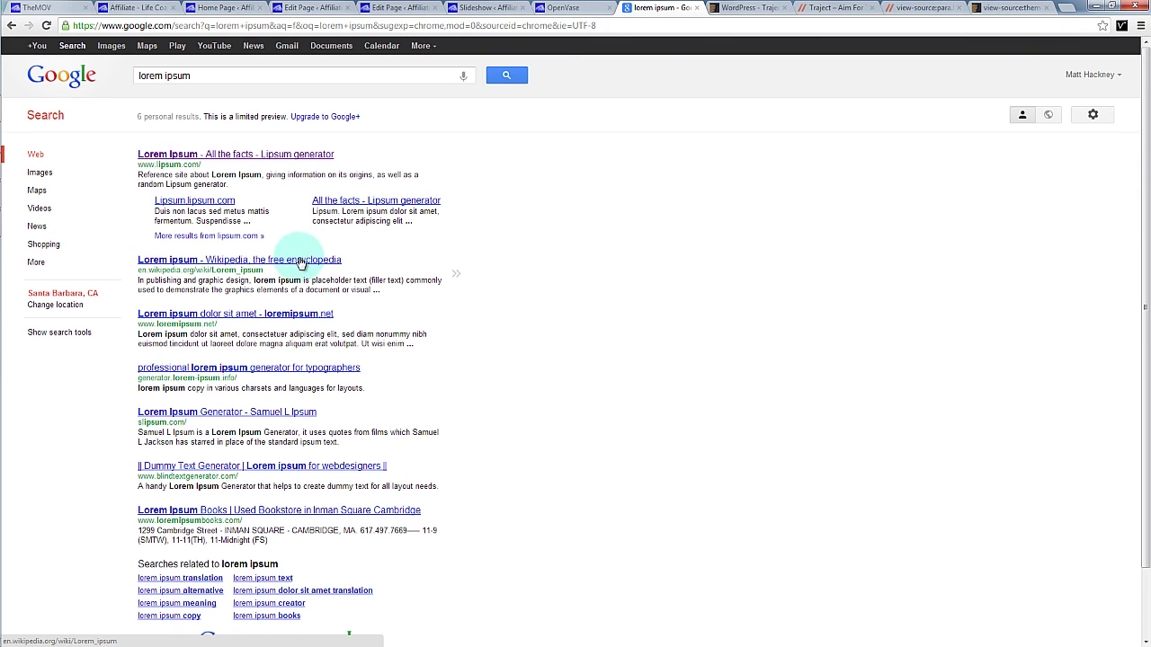
left_click(283, 155)
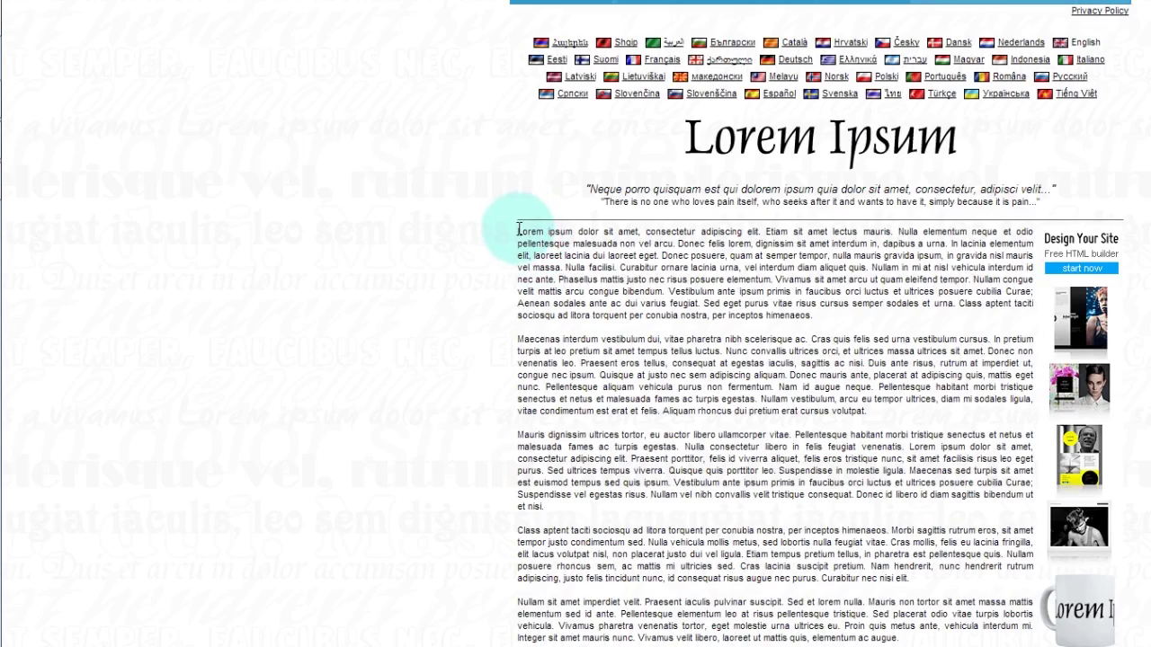
- Copy the first Lorem ipsum paragraph, from "Lorem ipsum dolor sit amet" through "per inceptos himenaeos."
mouse_move(518, 230)
left_mouse_down()
mouse_move(719, 245)
mouse_move(817, 333)
mouse_move(809, 316)
mouse_move(683, 259)
mouse_move(523, 225)
left_mouse_up()
left_click(809, 316)
key("ctrl+c")
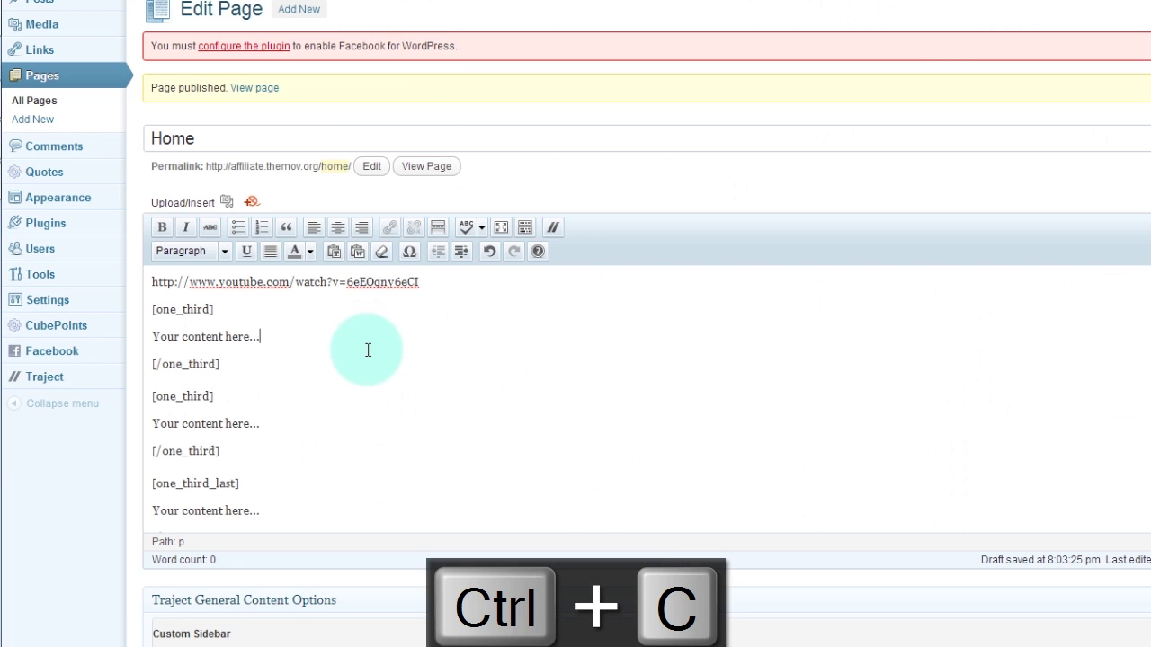
- Replace "Your content here..." in all three column shortcodes of the Home page with the copied Lorem ipsum paragraph
triple_click(294, 347)
left_click(236, 329)
left_click_drag(306, 326, 121, 336)
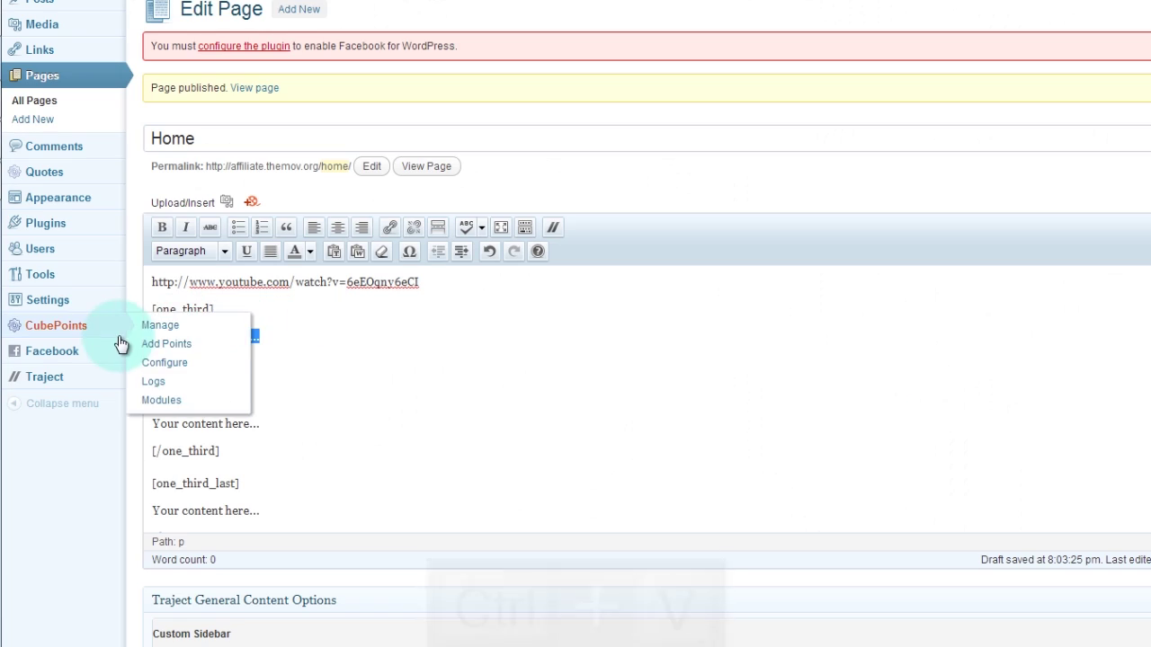
key("ctrl+v")
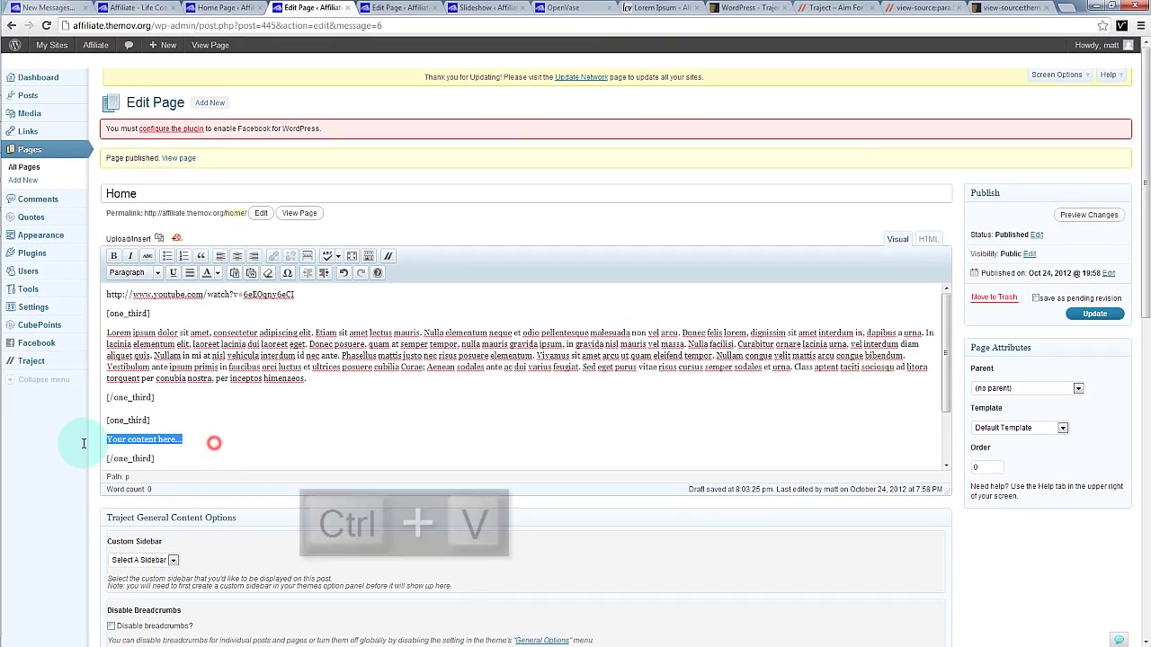
scroll(159, 441, "down", 1)
left_click_drag(186, 429, 85, 425)
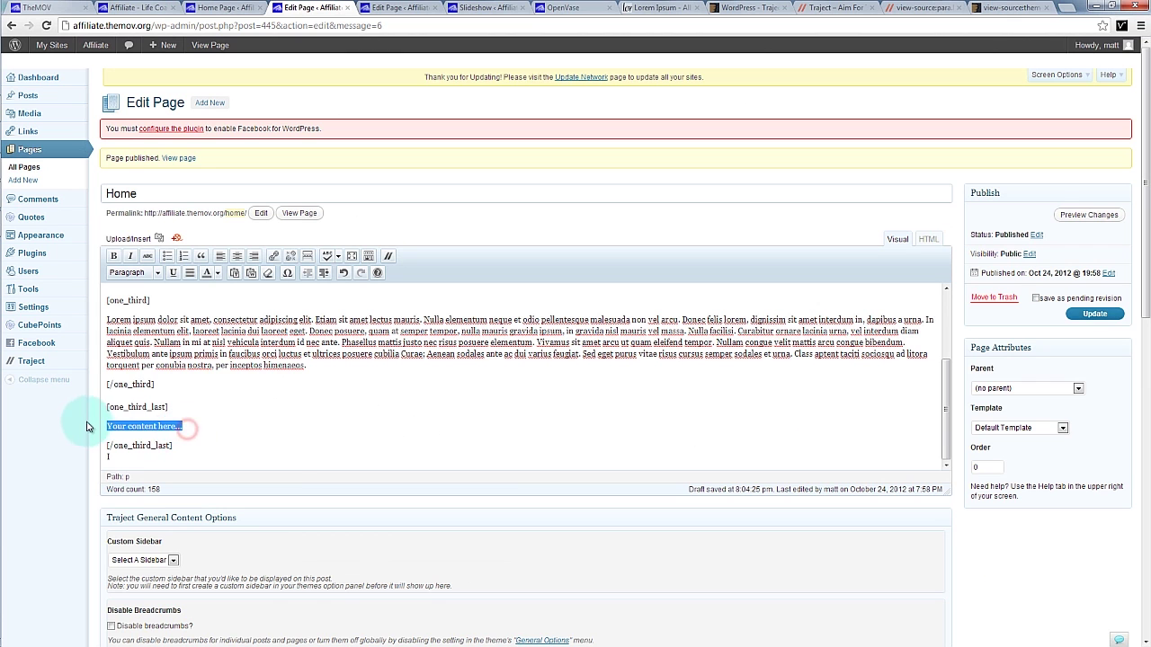
key("ctrl+v")
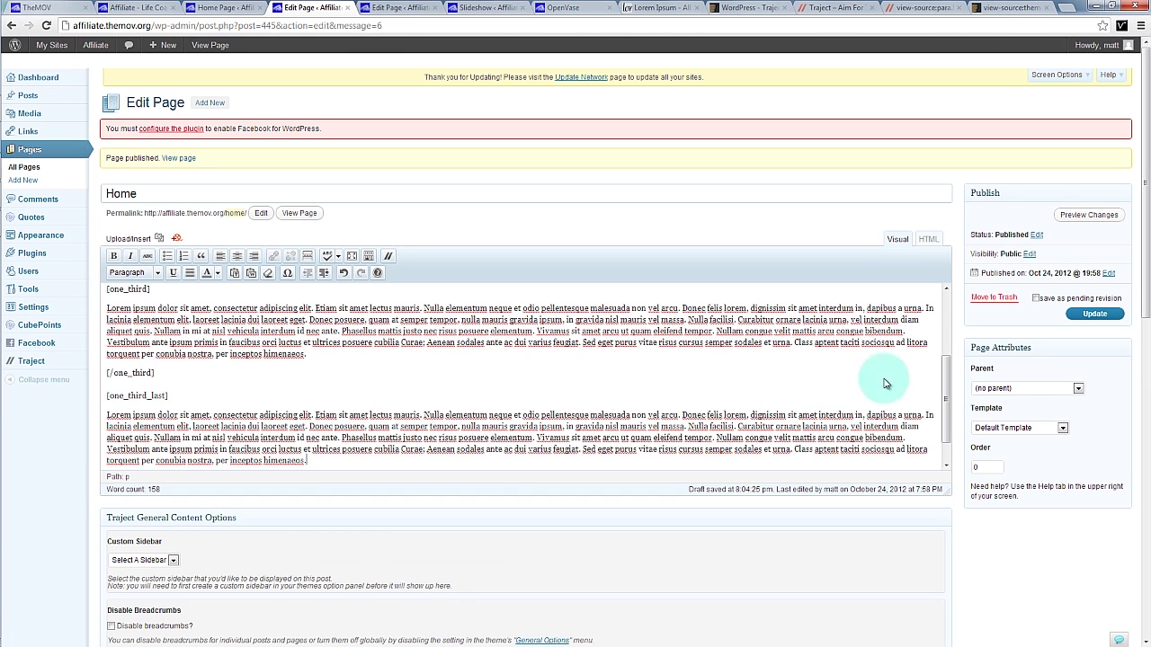
- Update the Home page and reload the live site to check the video and the three text columns
left_click(1096, 315)
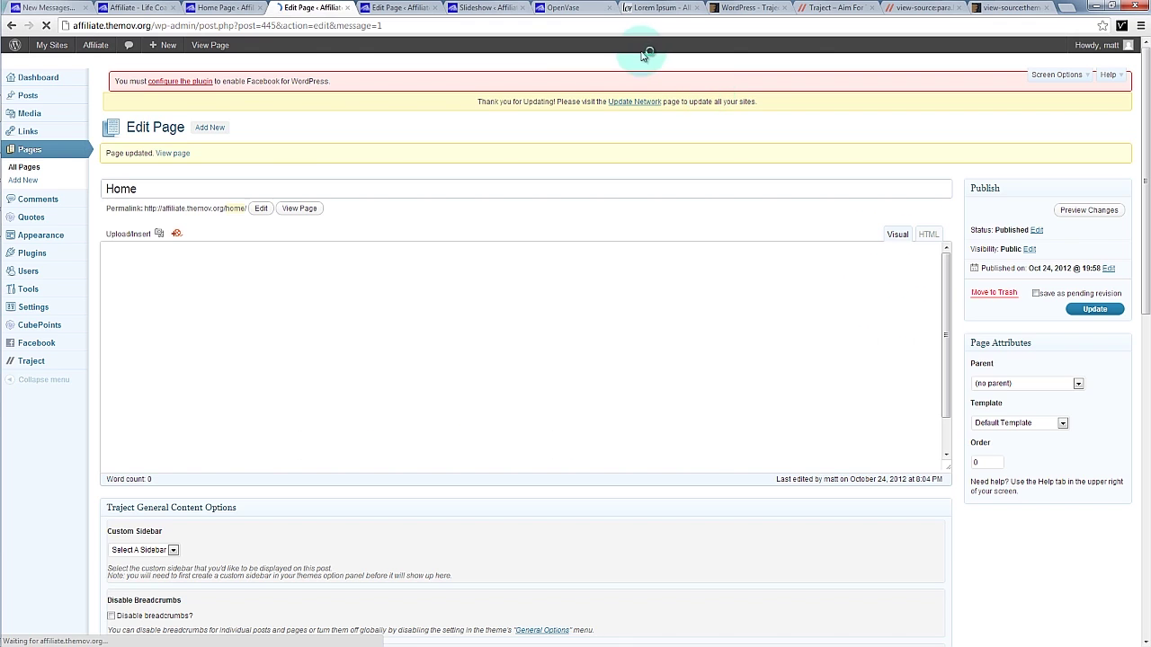
left_click(140, 11)
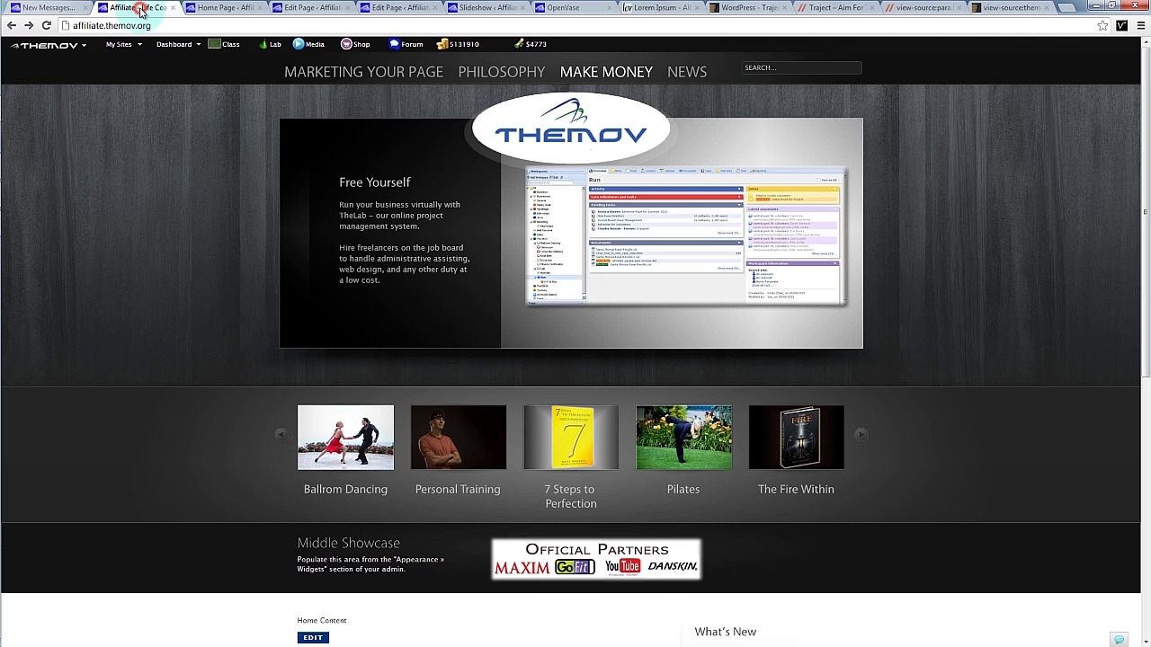
key("ctrl+r")
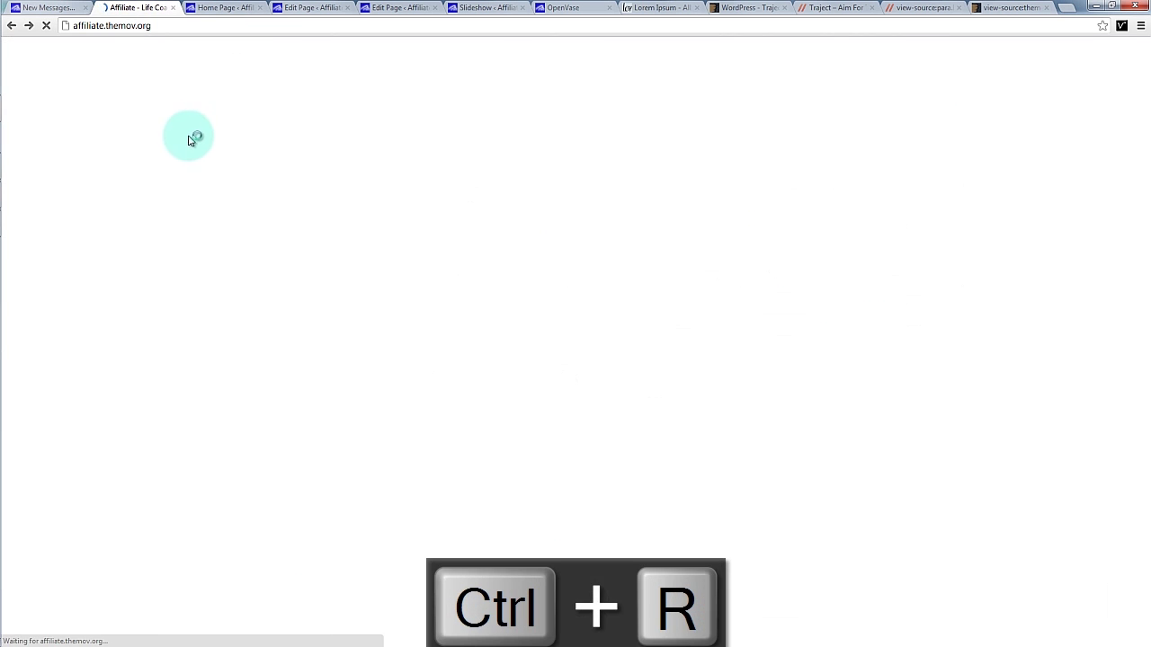
scroll(187, 139, "down", 5)
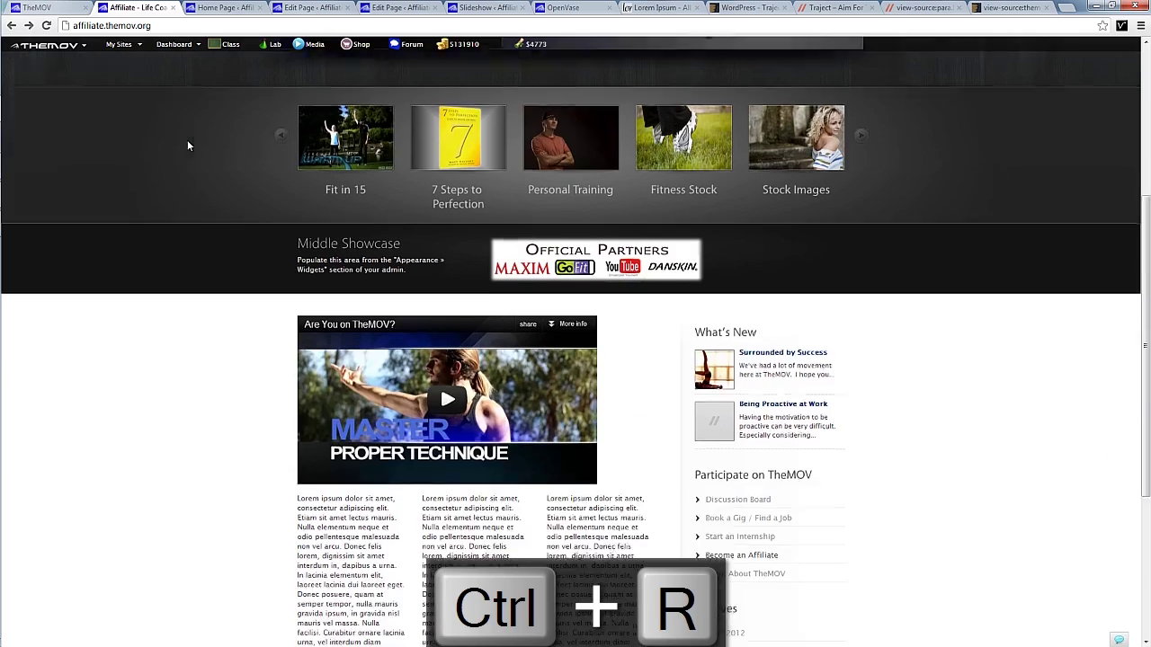
scroll(284, 259, "down", 2)
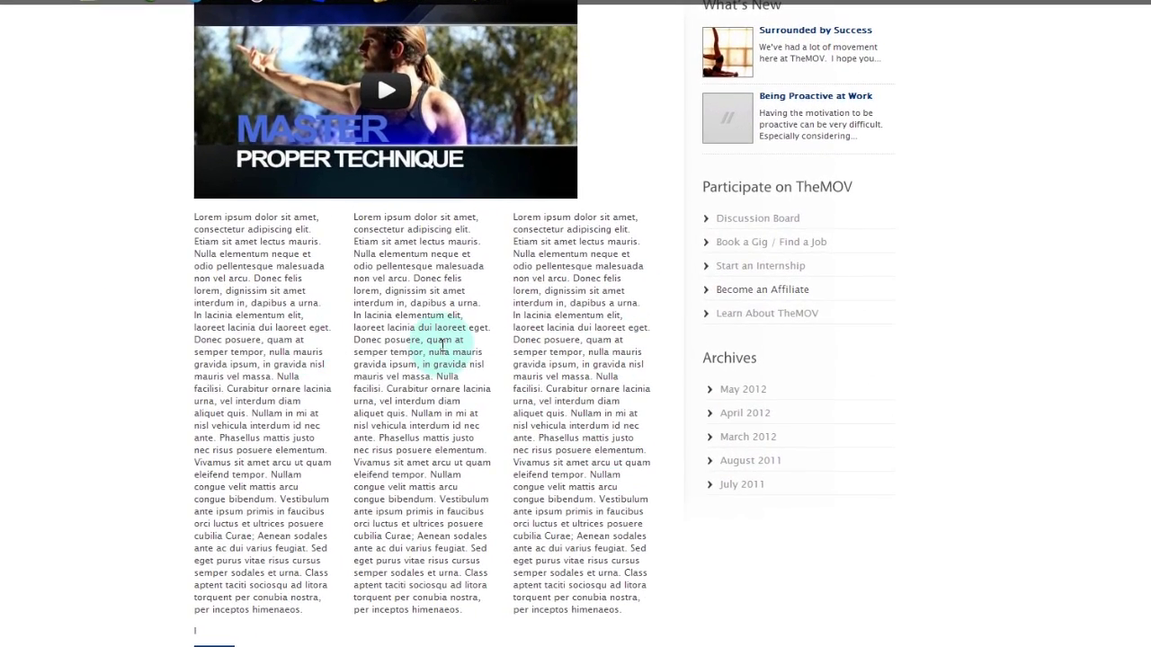
scroll(126, 296, "up", 3)
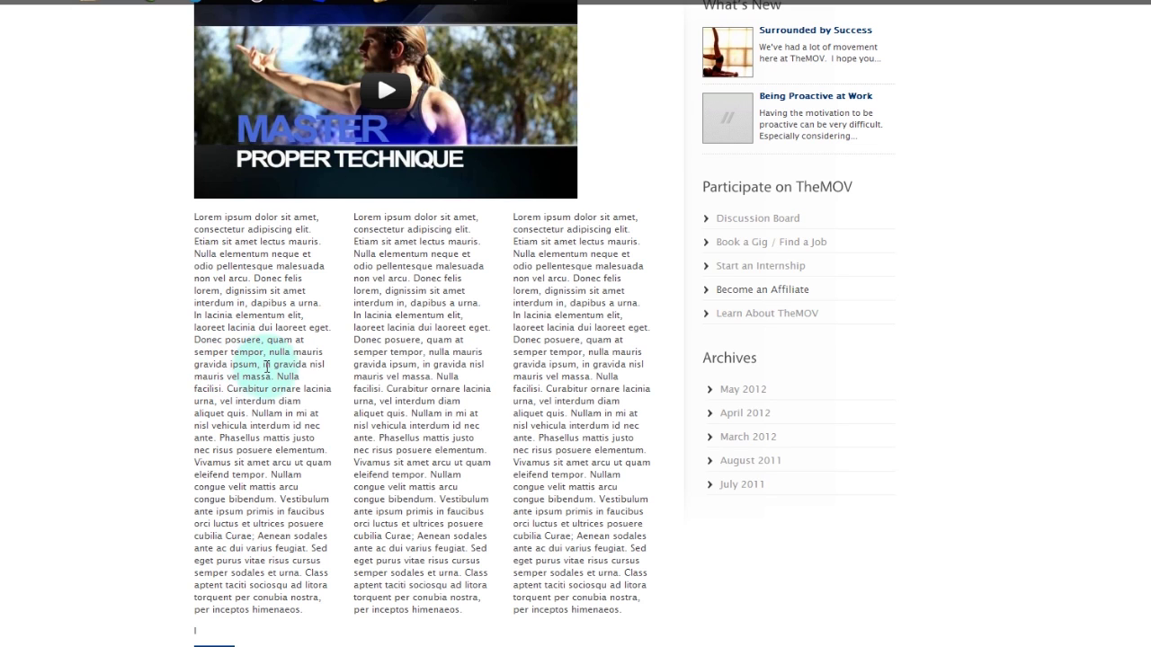
- Copy the first column's text on the live site from "Lorem ipsum dolor" through "mauris vel massa."
left_click_drag(277, 374, 324, 611)
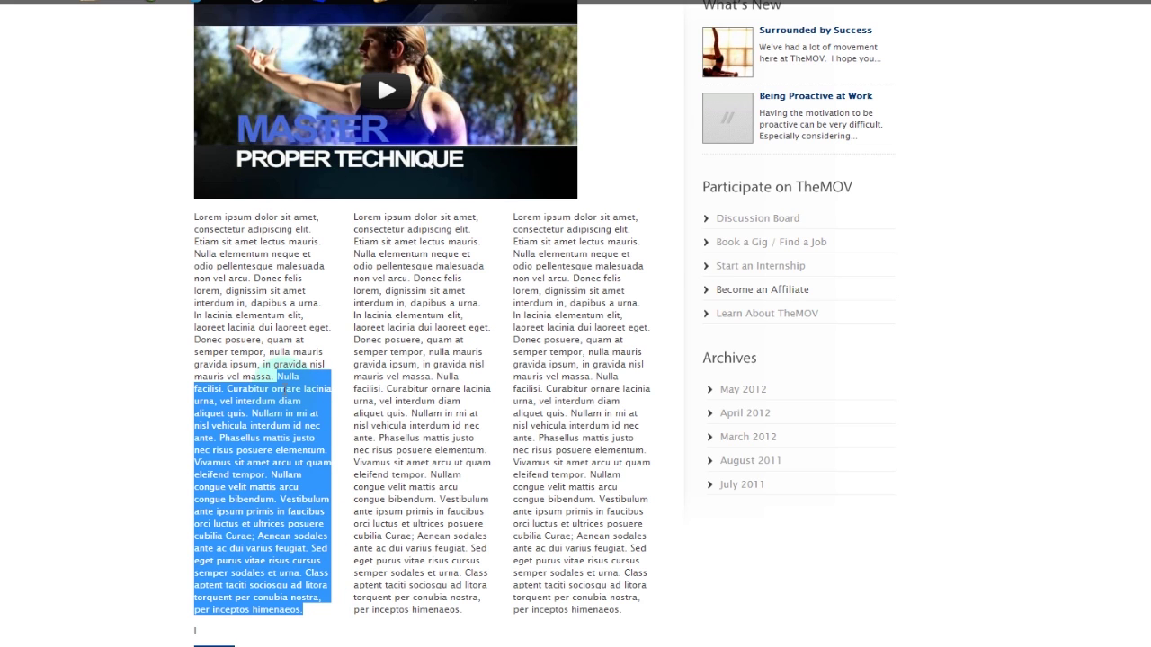
left_click(276, 368)
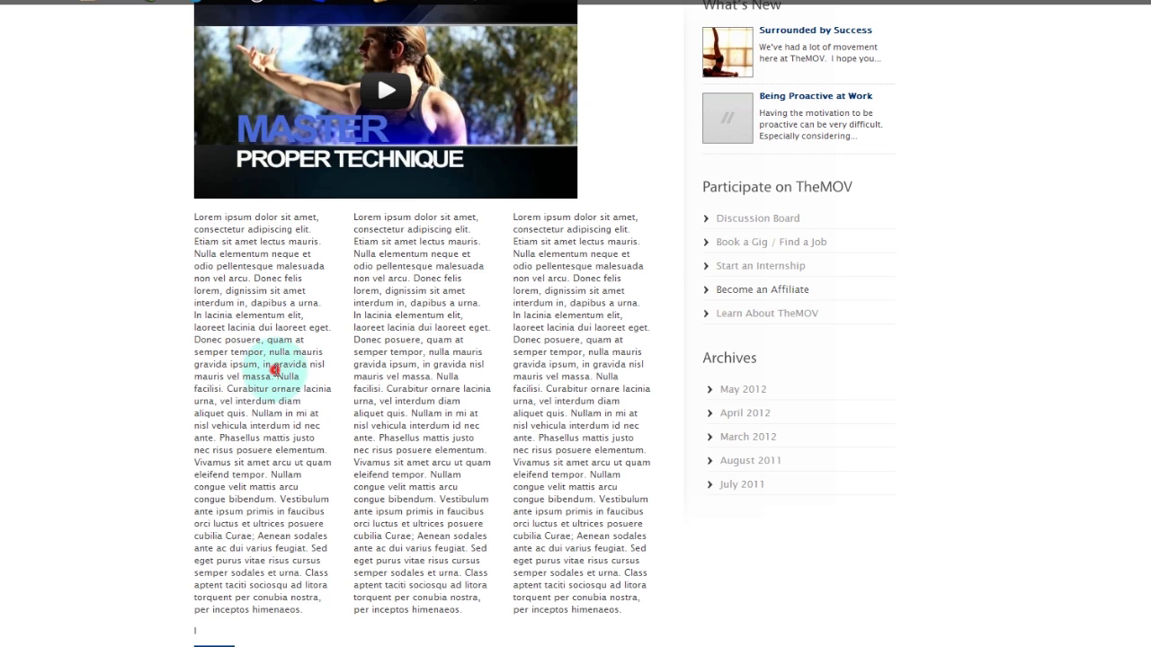
left_click_drag(276, 374, 195, 210)
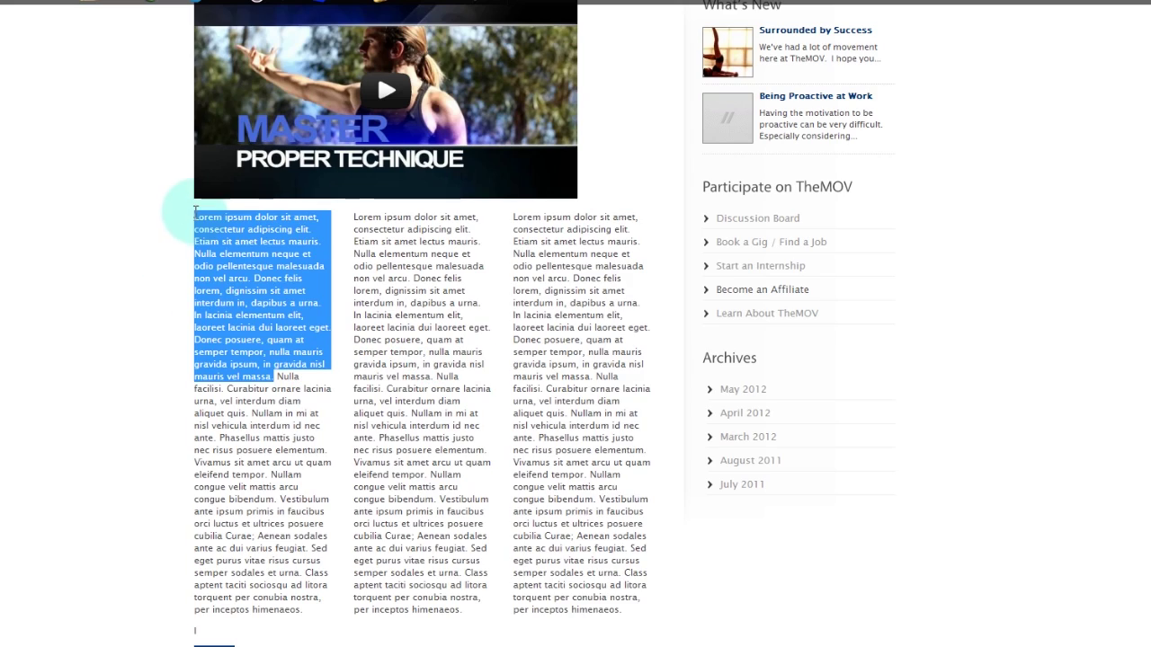
key("ctrl+c")
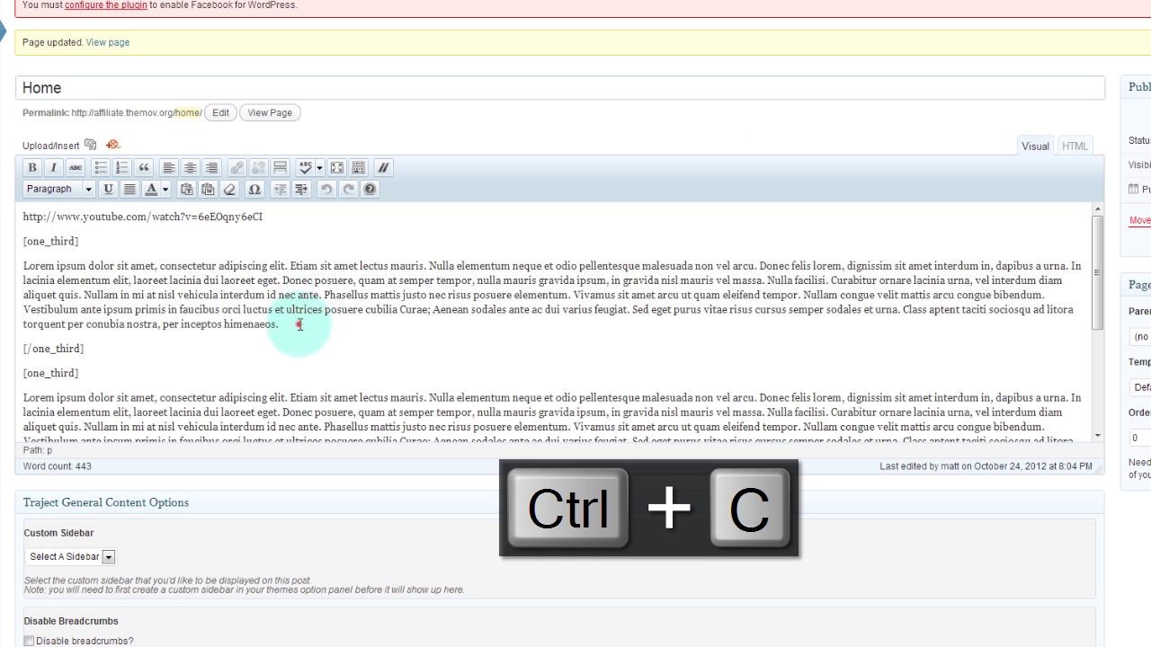
- Replace the paragraph in all three column shortcodes with the copied shorter passage and reload the live site
triple_click(300, 324)
key("ctrl+v")
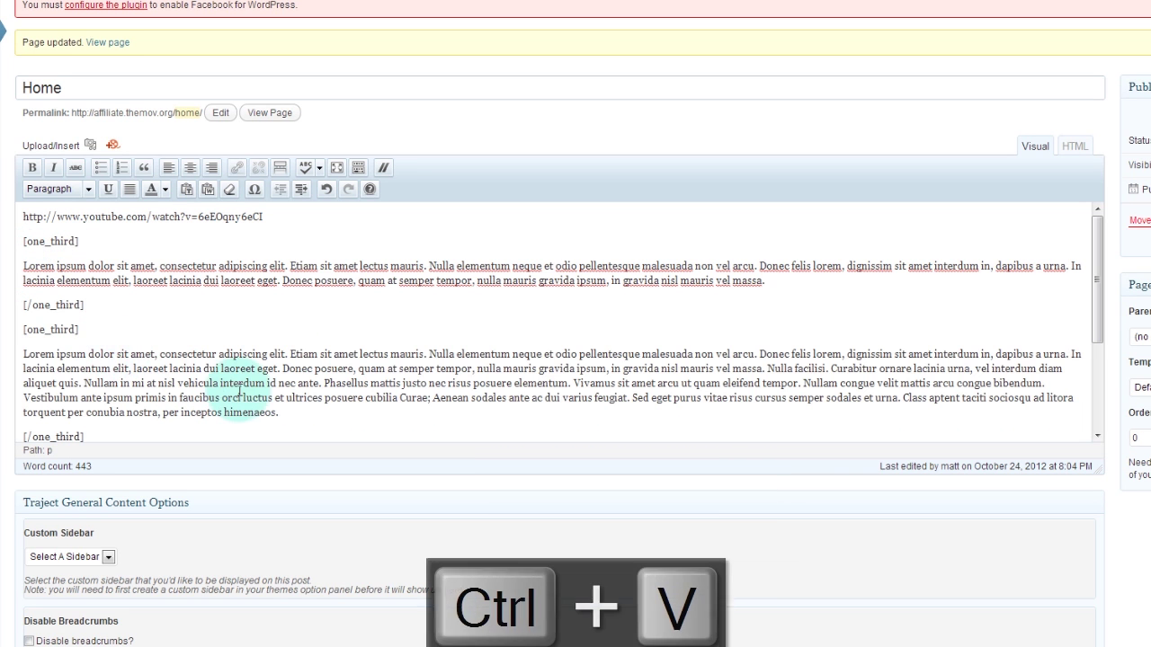
left_click_drag(286, 412, 27, 352)
key("ctrl+v")
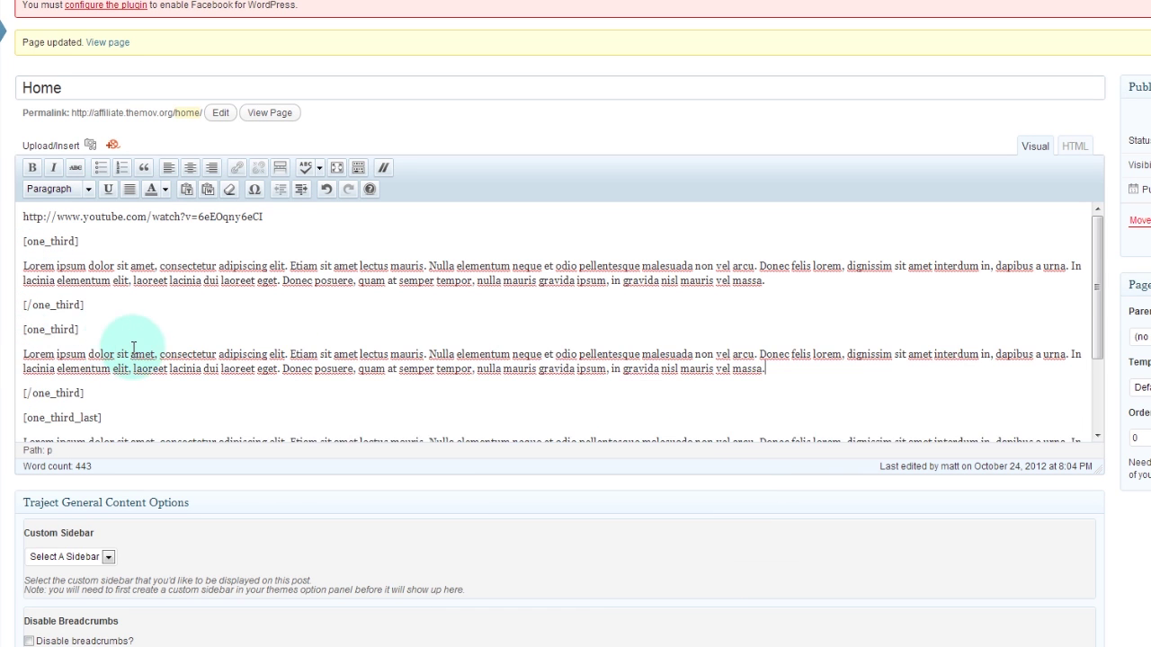
scroll(122, 346, "down", 3)
left_click_drag(288, 385, 30, 326)
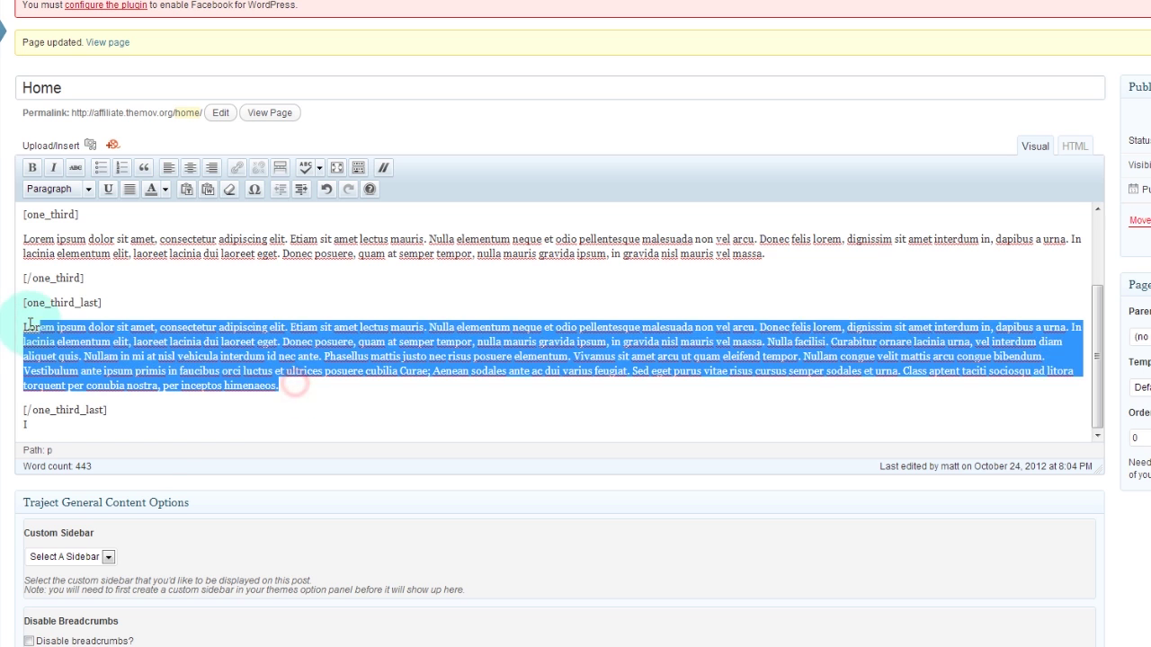
key("ctrl+v")
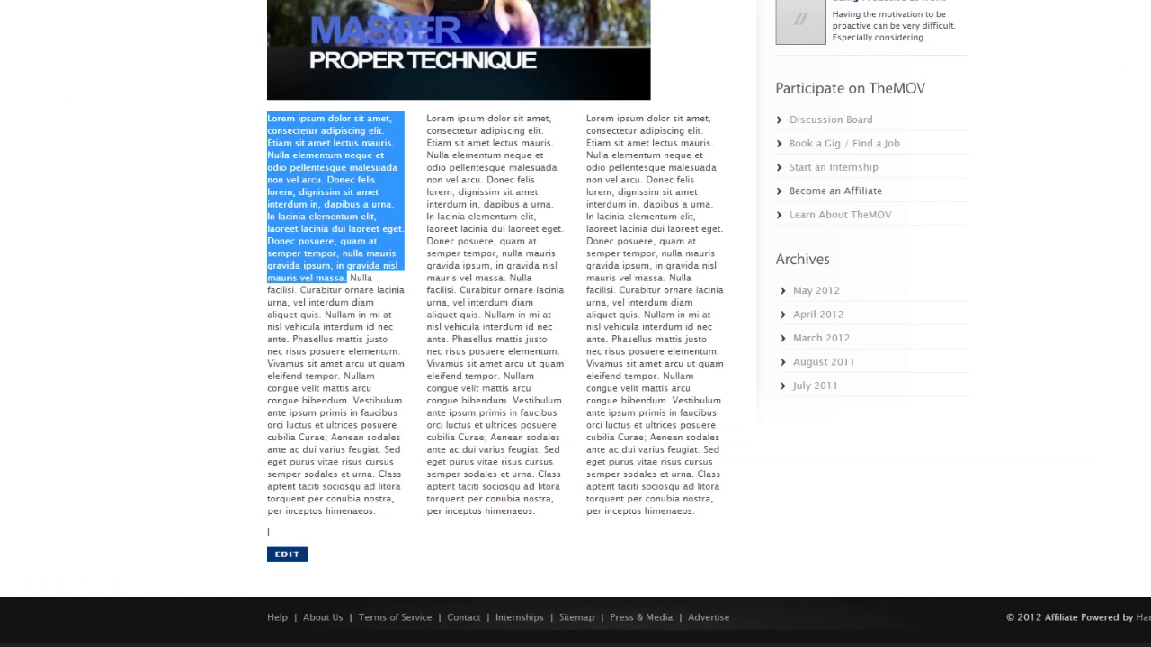
key("ctrl+r")
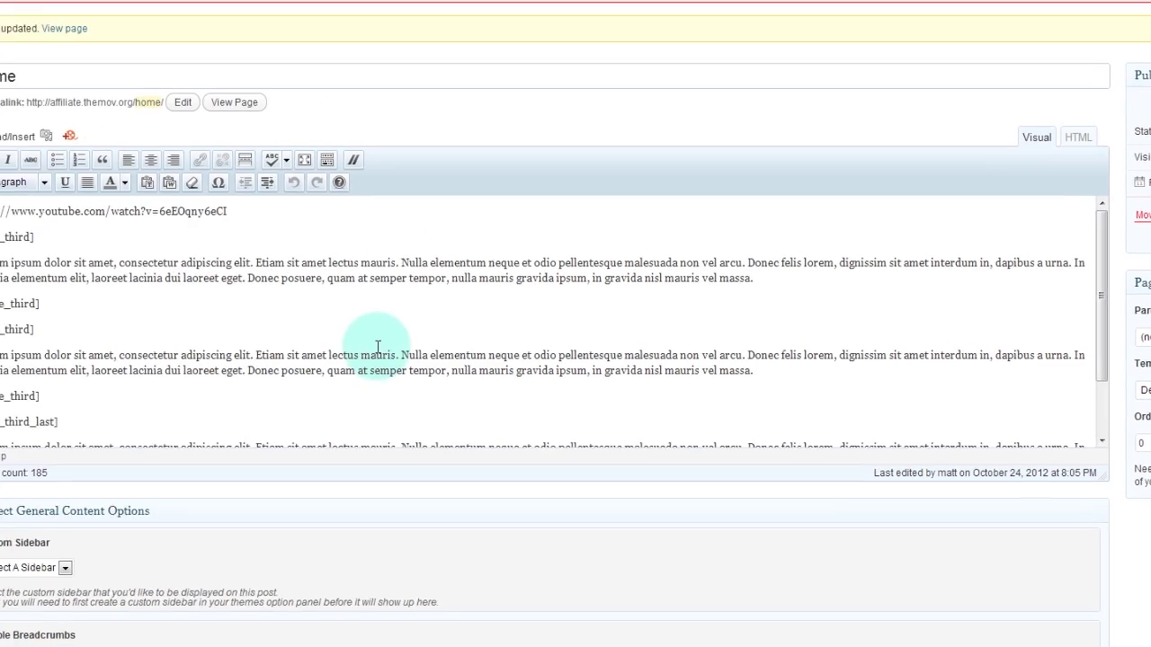
- Delete "gravida nisl mauris vel massa." from the first column and repeat that phrase three times at the end of the last column
left_click_drag(679, 262, 491, 271)
key("BackSpace")
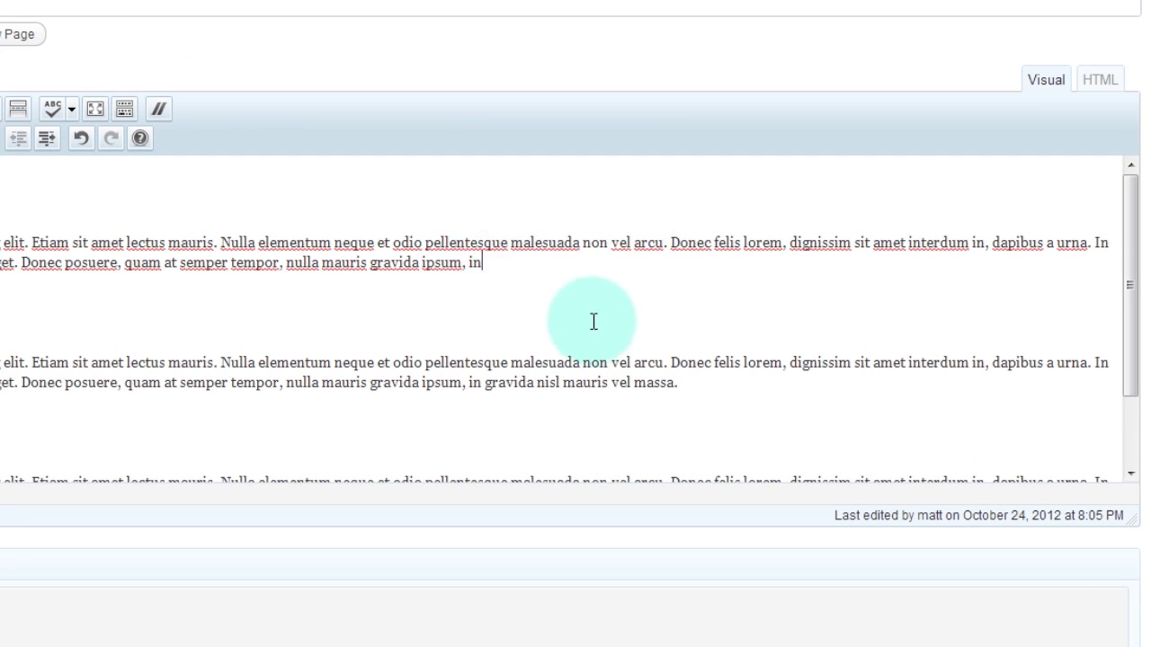
scroll(598, 322, "down", 1)
left_click(699, 398)
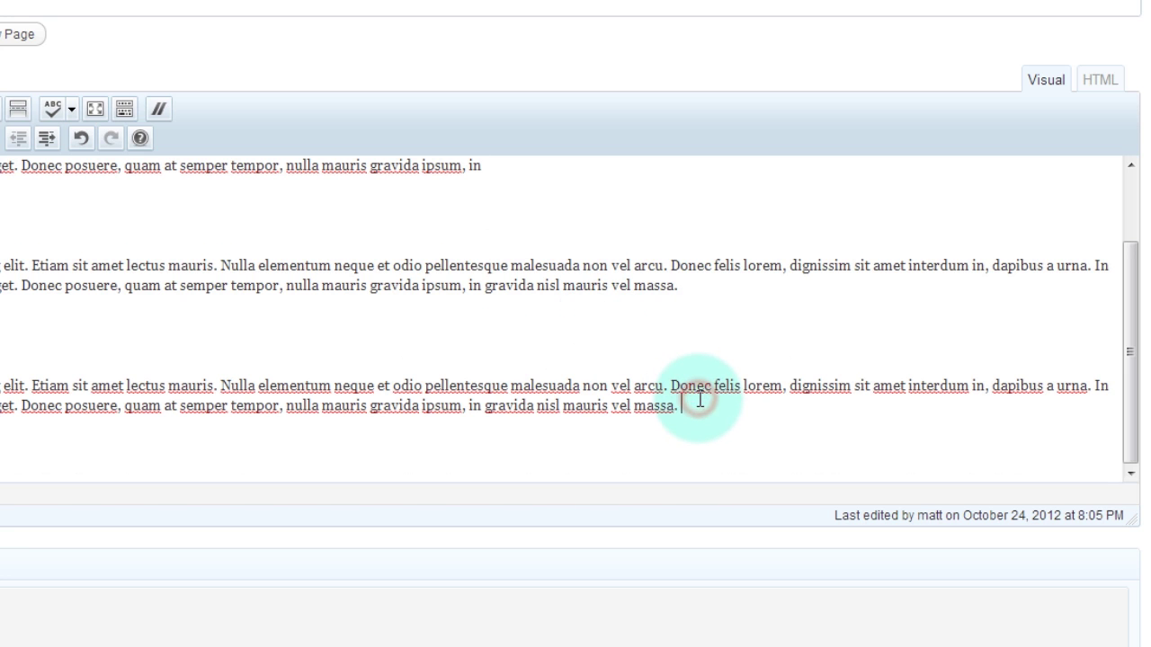
left_click_drag(699, 398, 488, 412)
key("ctrl+c")
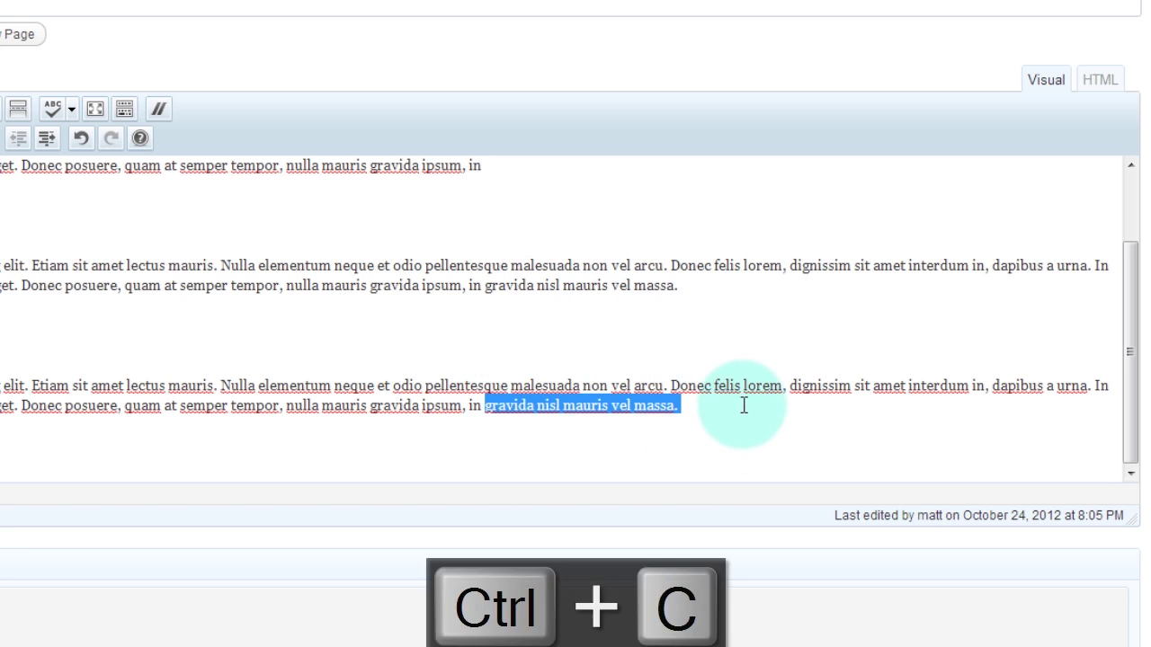
key("BackSpace")
left_click(742, 405)
key("ctrl+v")
key("ctrl+v")
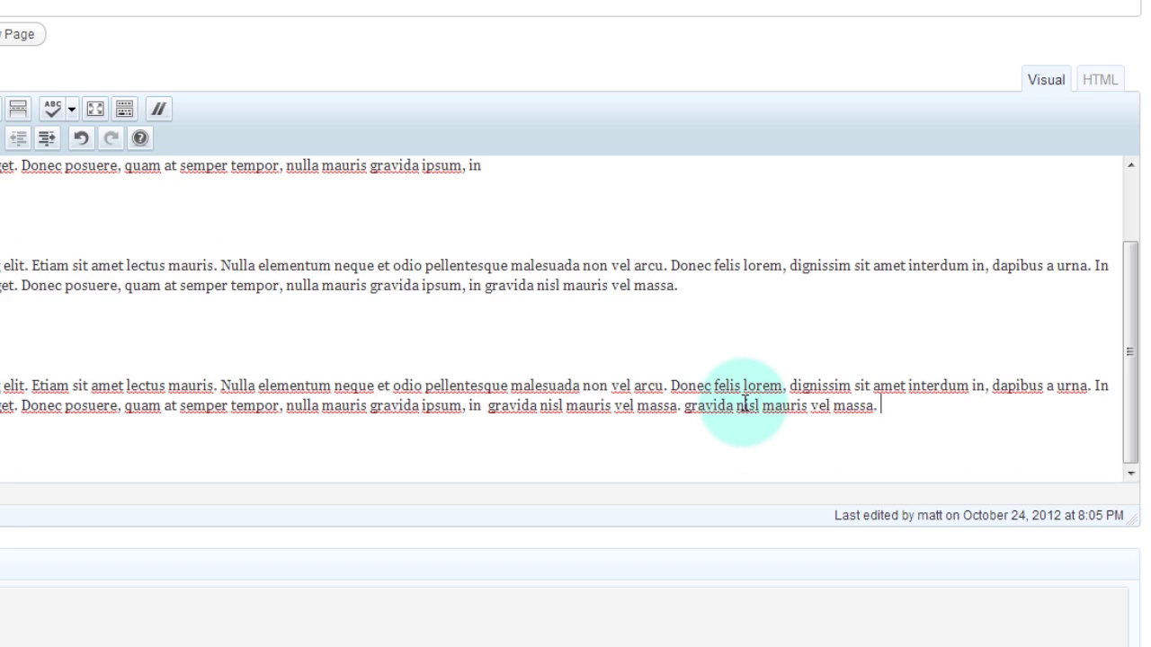
key("ctrl+v")
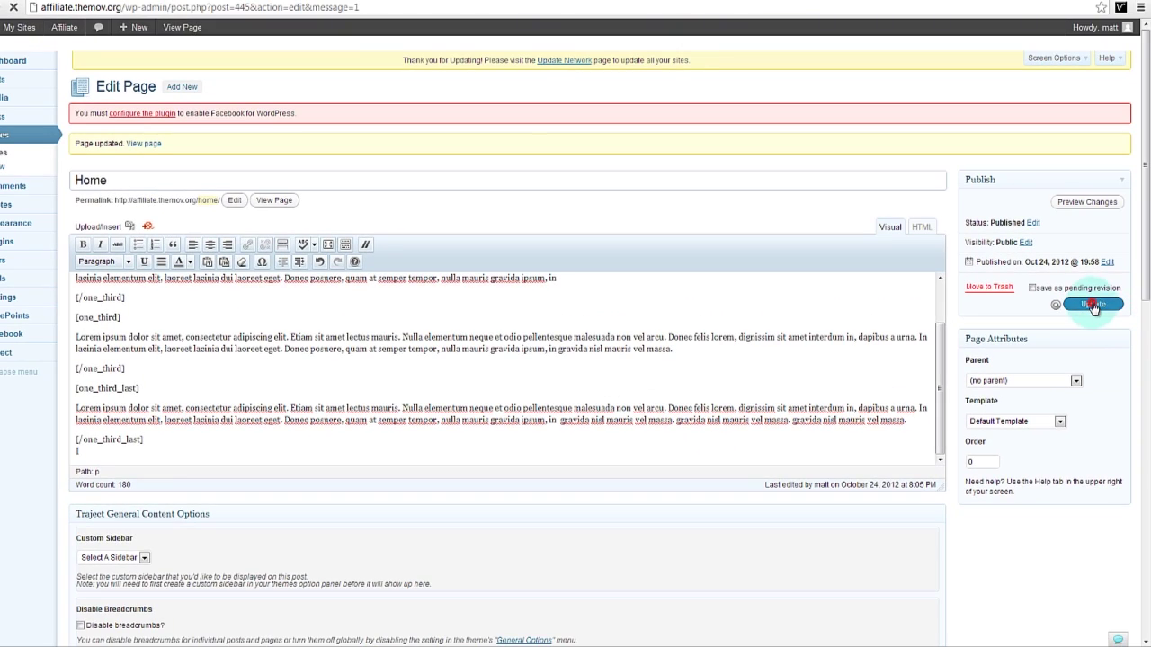
- Update the Home page with the uneven column texts and reload the live site to compare the column lengths
left_click(1093, 305)
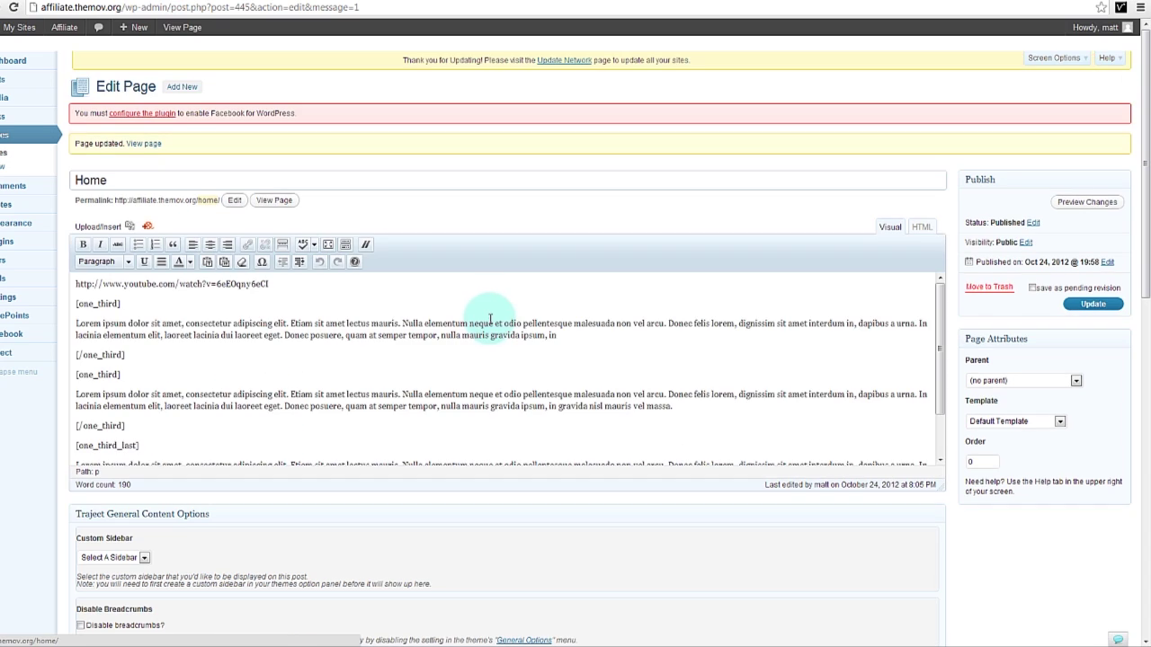
left_click(73, 322)
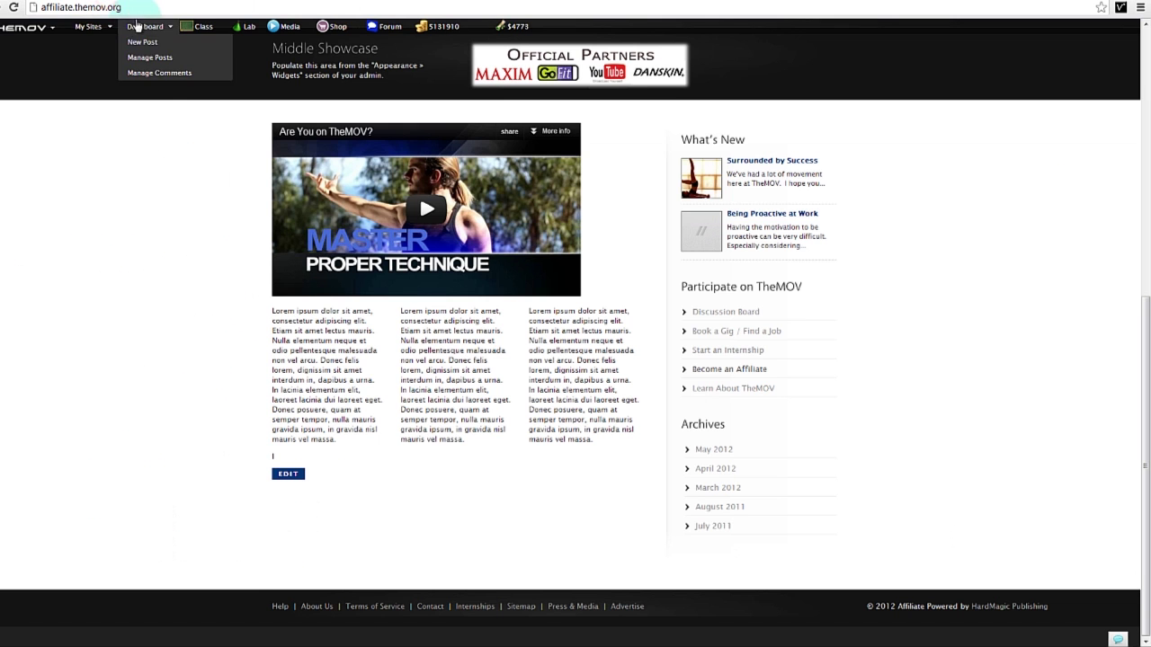
key("ctrl+r")
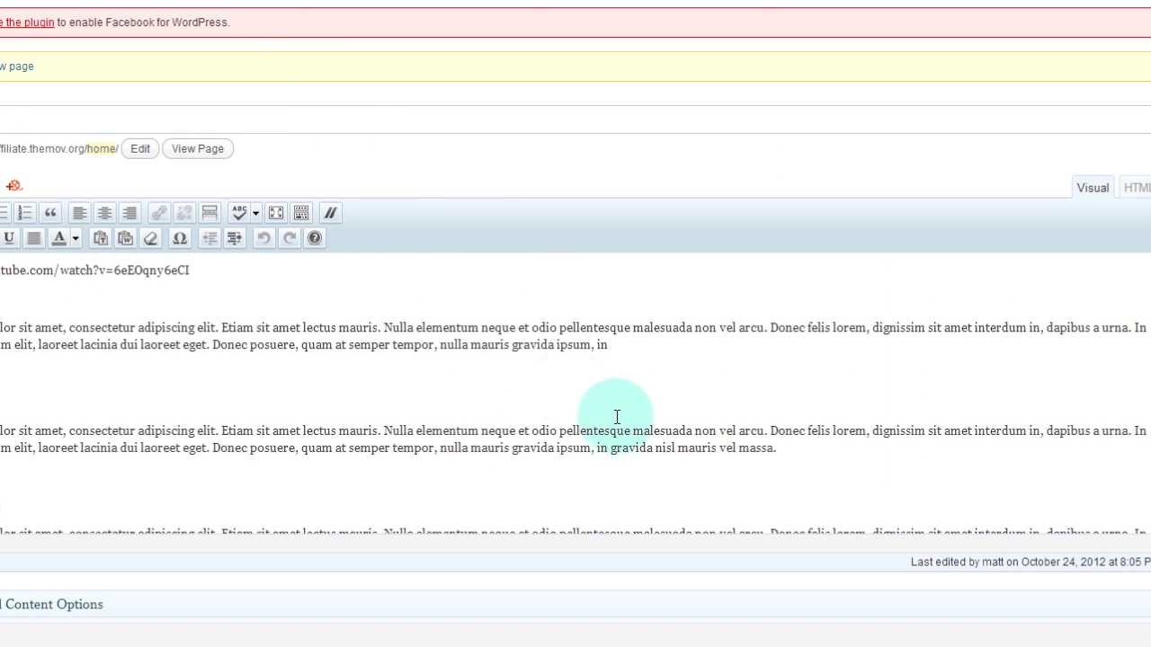
- Move one "gravida nisl mauris vel massa." phrase from the end of the last column's text to the end of the first column's text
scroll(630, 413, "down", 5)
scroll(1066, 192, "up", 2)
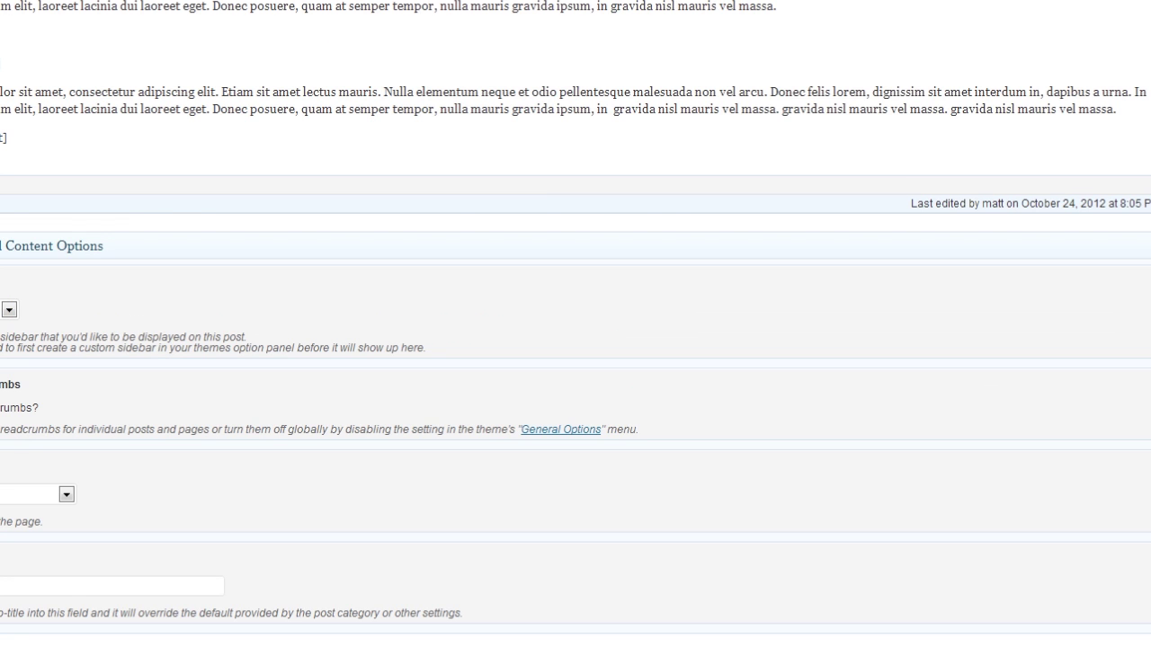
scroll(1142, 135, "up", 2)
left_click_drag(1123, 199, 935, 201)
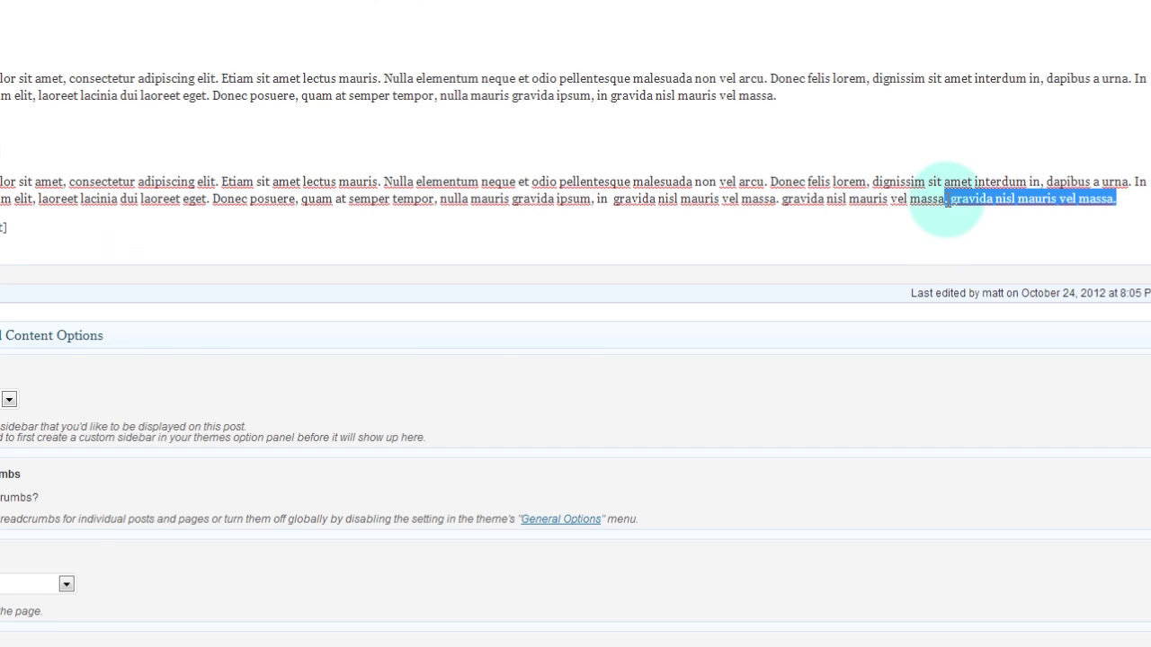
key("ctrl+z")
left_click(664, 245)
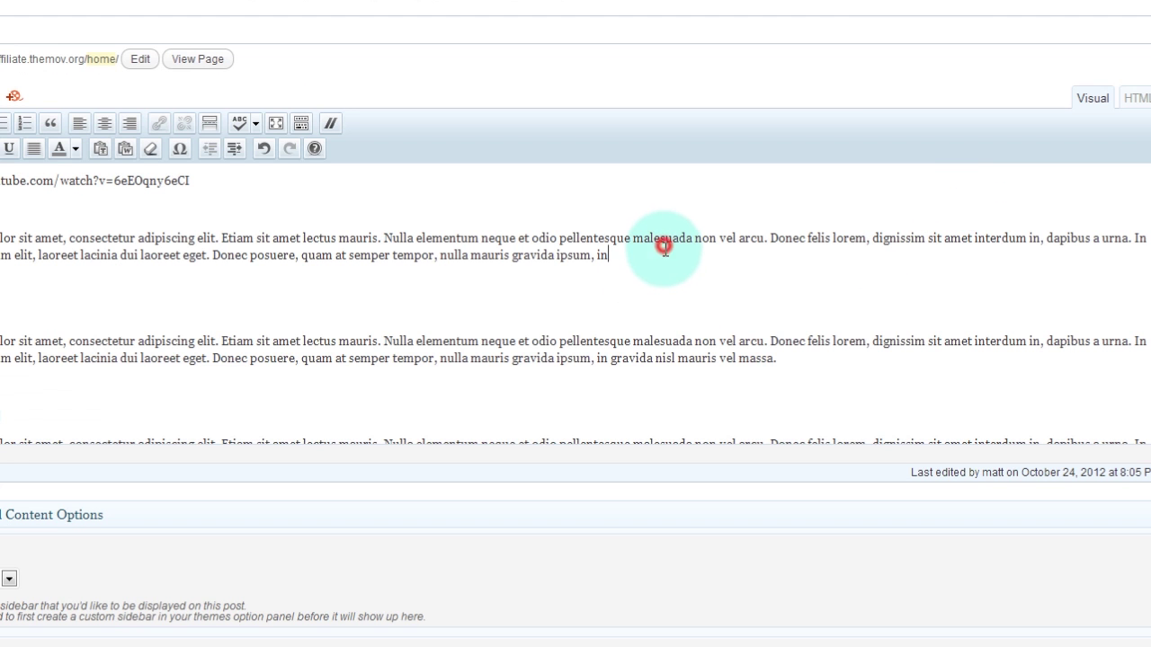
key("ctrl+v")
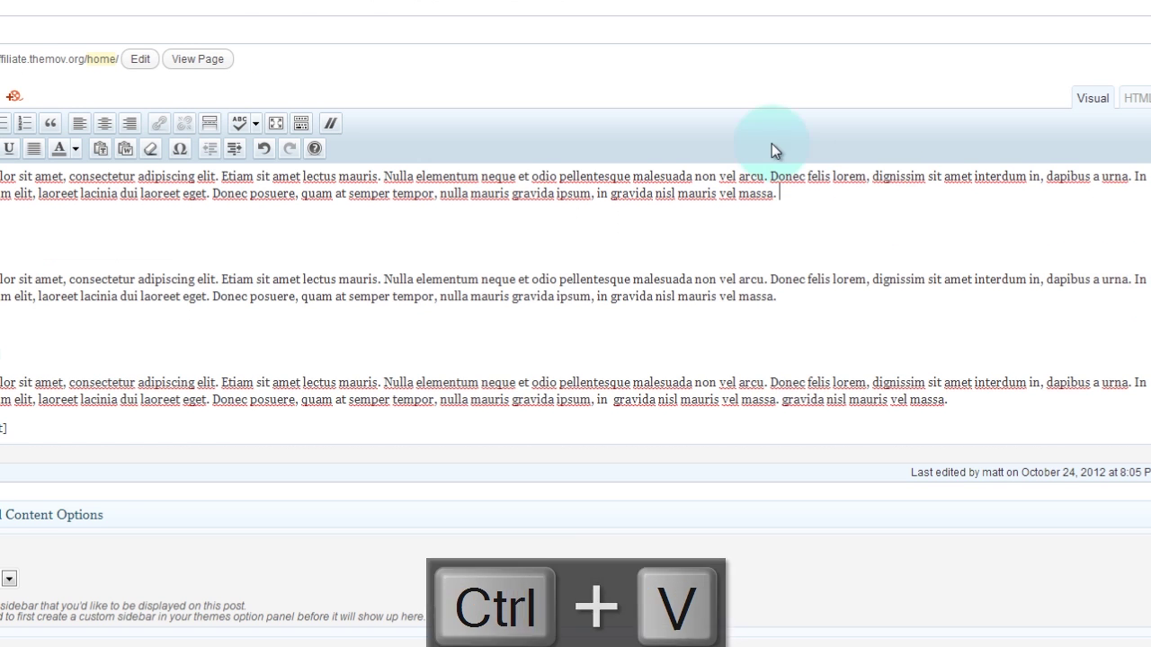
- Delete the extra "gravida nisl mauris vel massa." from the last column, keeping the phrase only once
mouse_move(780, 400)
left_mouse_down()
mouse_move(970, 410)
mouse_move(782, 401)
left_mouse_up()
left_click(972, 405)
key("Delete")
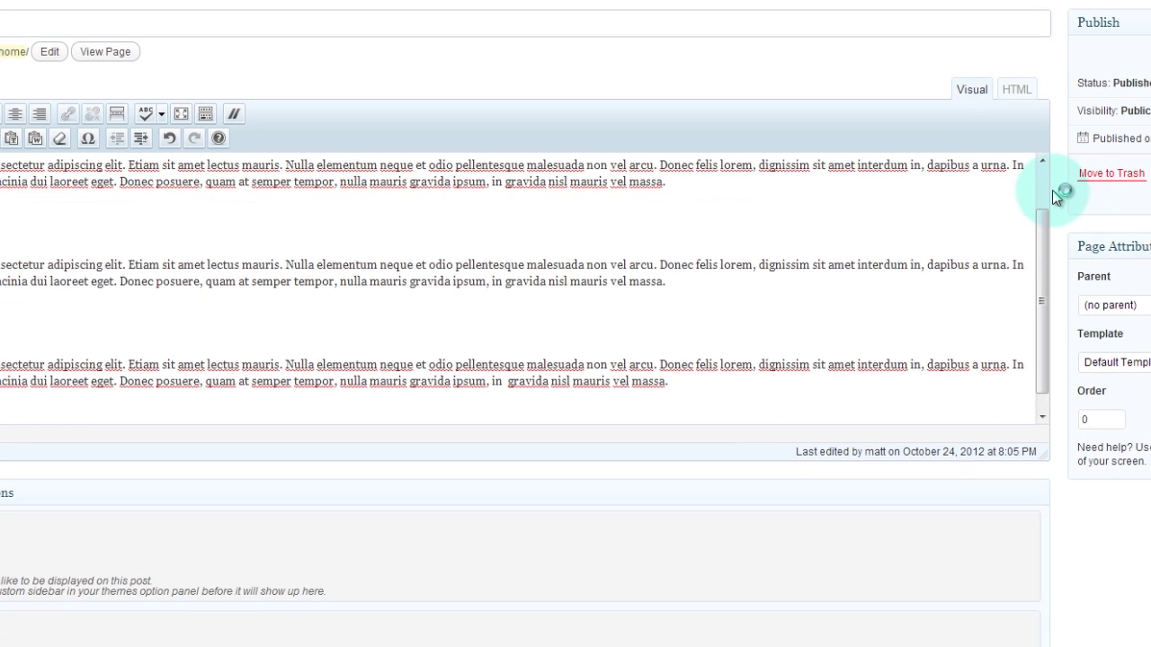
- Update the Home page with the evened-out column texts and reload the live site
left_click(1052, 191)
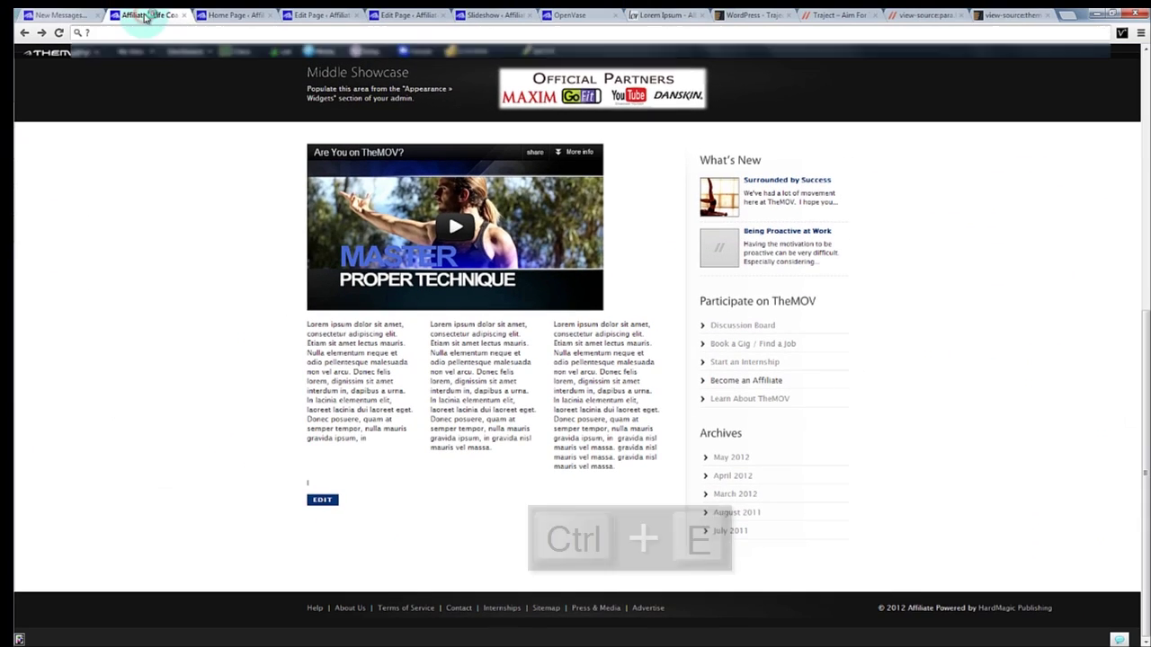
key("ctrl+e")
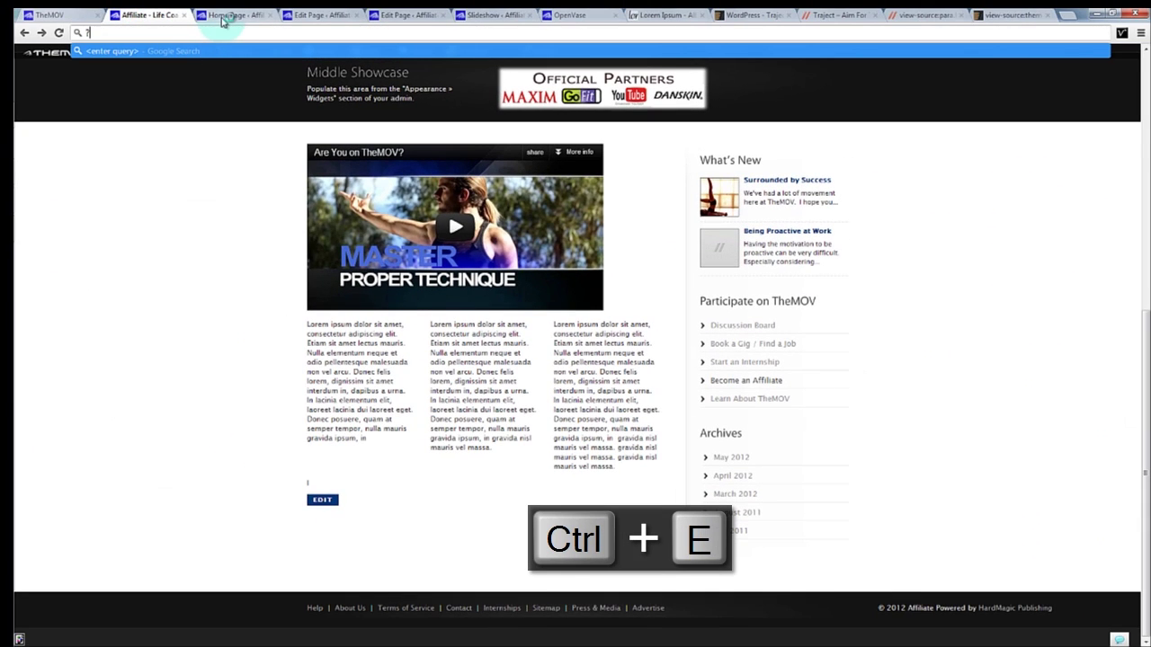
left_click(218, 154)
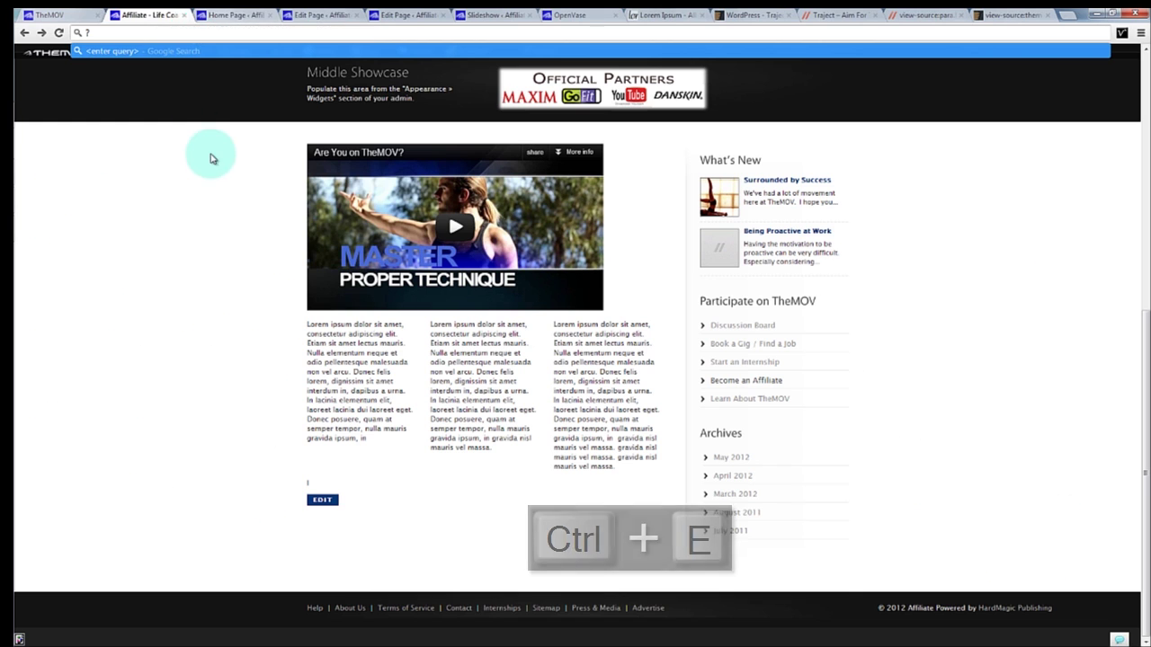
key("ctrl+r")
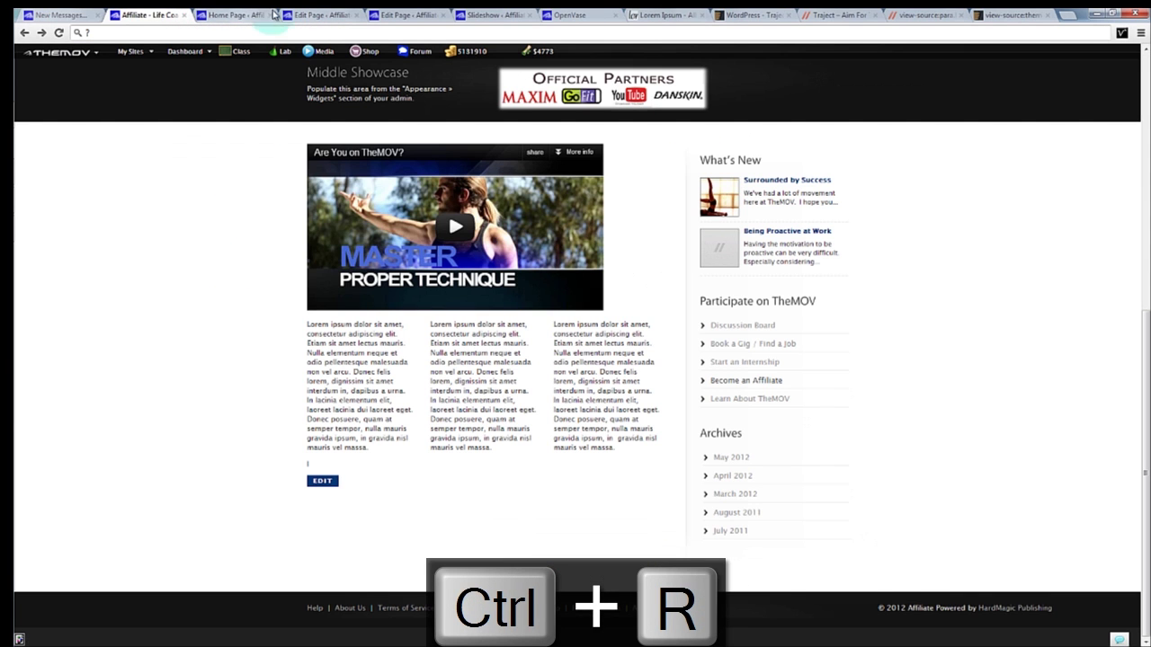
- Return to the Home page editor and add a blank line below the first [one_third] tag
left_click(317, 16)
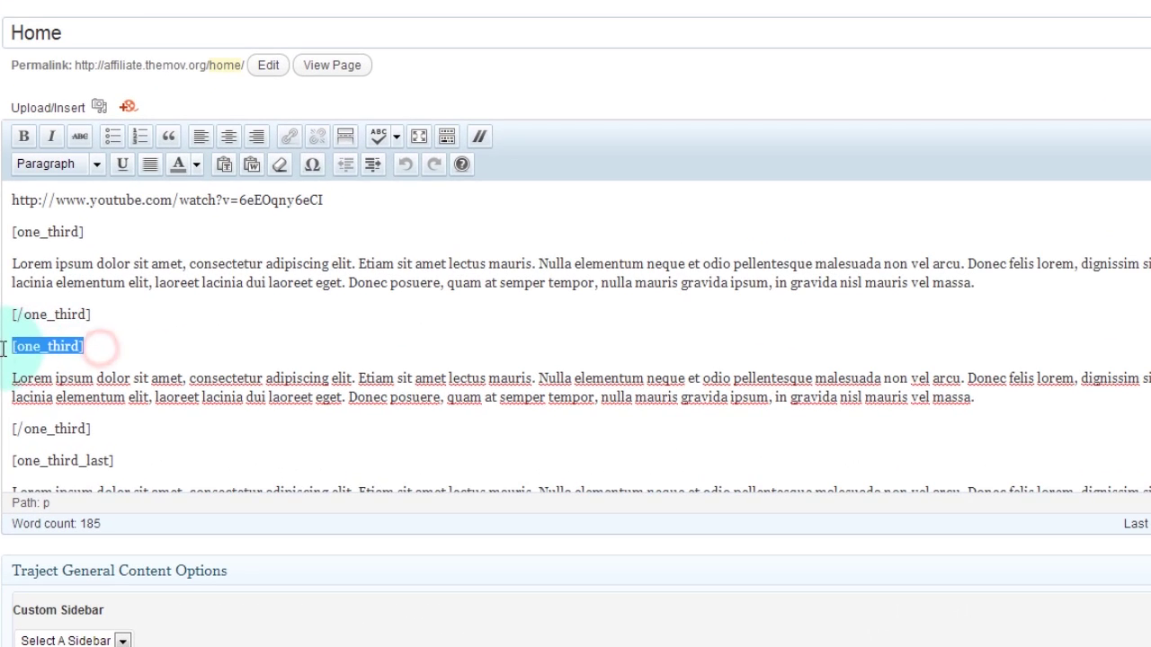
triple_click(147, 386)
left_click_drag(83, 349, 13, 352)
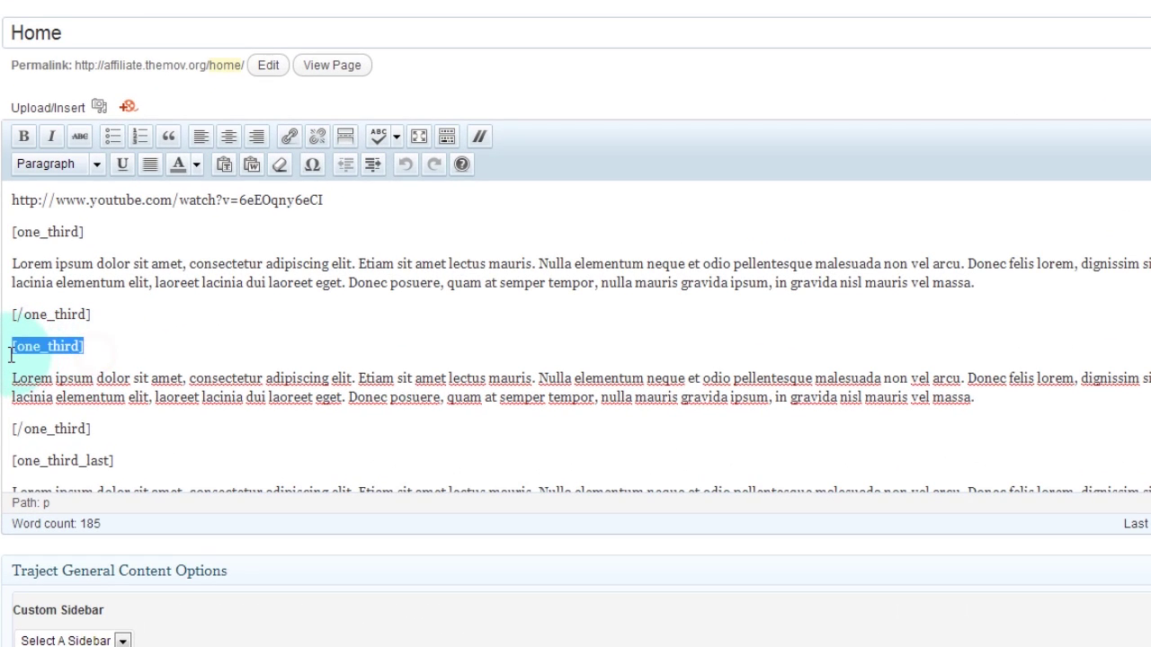
left_click(103, 350)
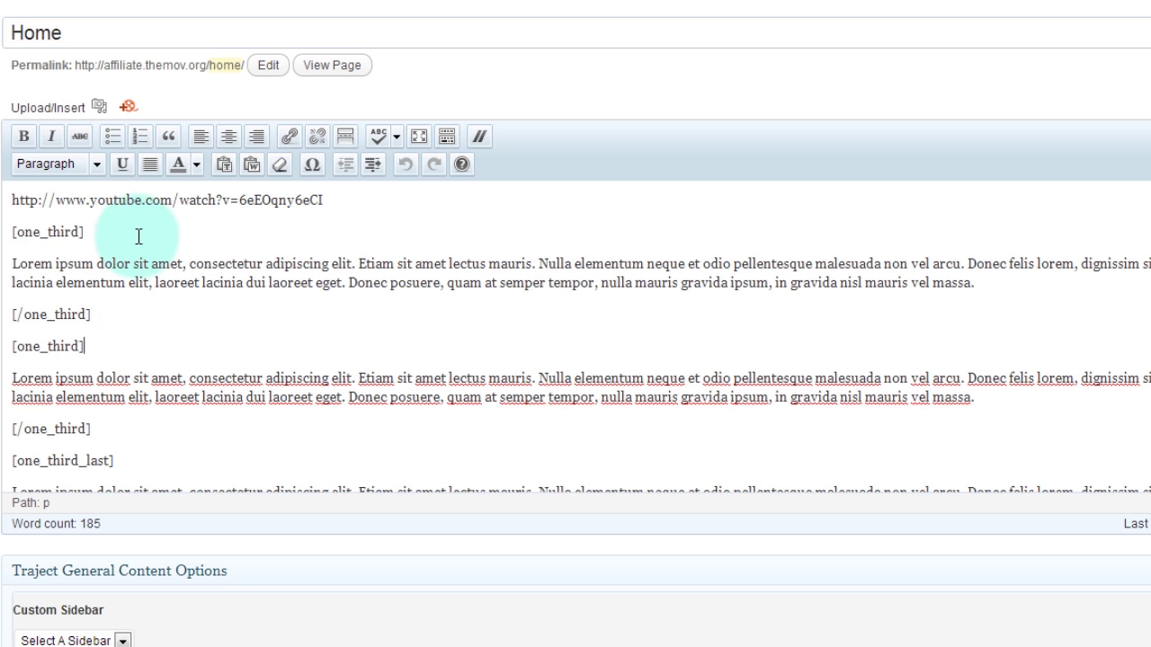
left_click(112, 237)
key("Return")
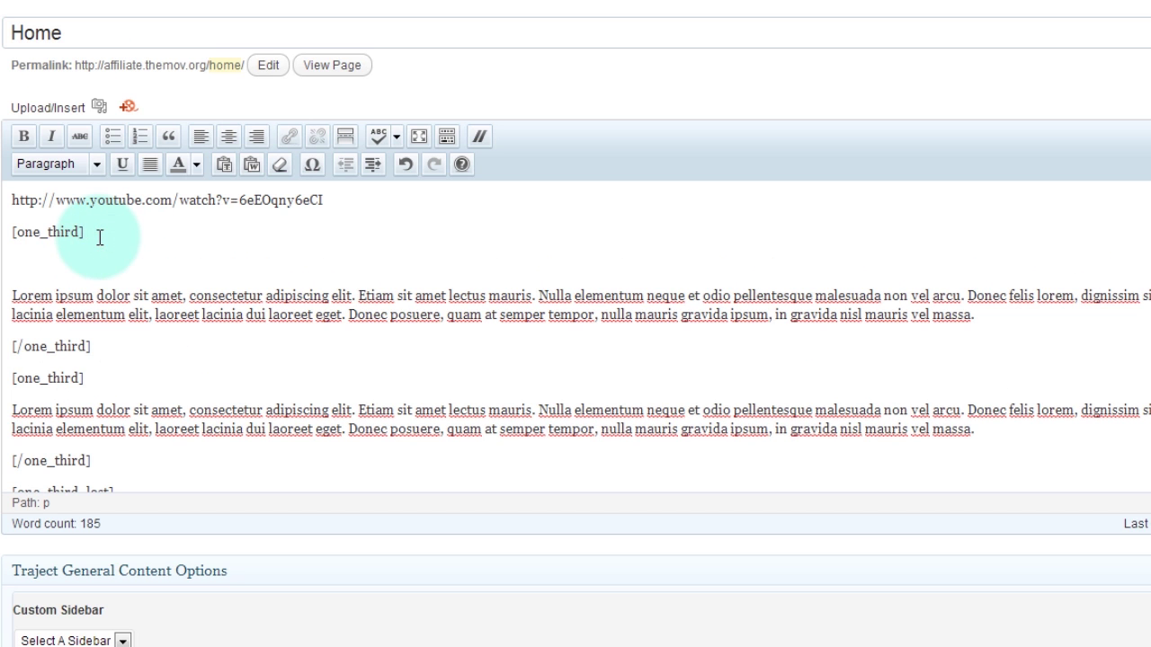
- Try Heading 1 on the blank line and Heading 4 on the first column's paragraph, and undo the paragraph's heading format
left_click(51, 163)
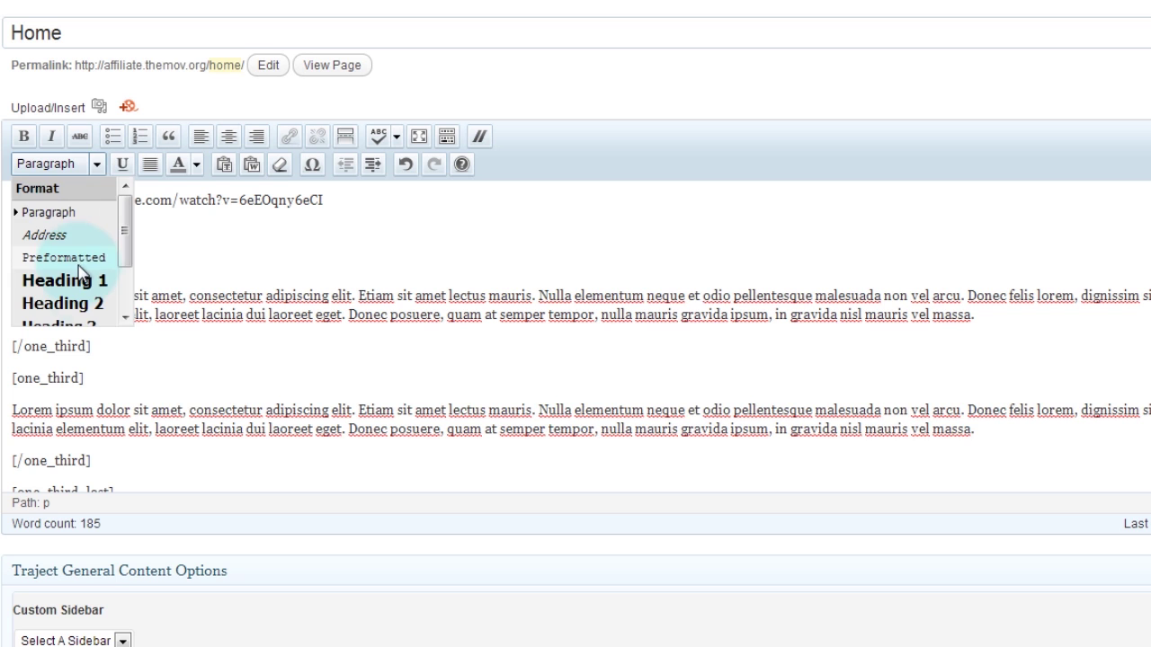
left_click(78, 275)
left_click(81, 230)
left_click(71, 172)
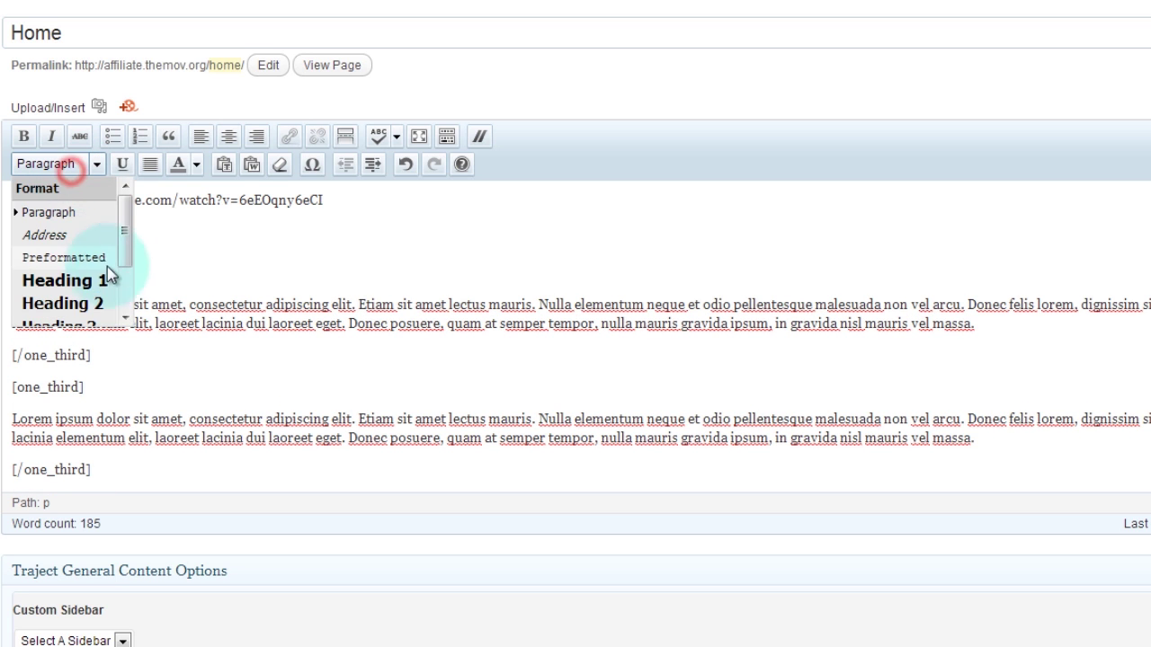
scroll(117, 266, "down", 3)
left_click(78, 282)
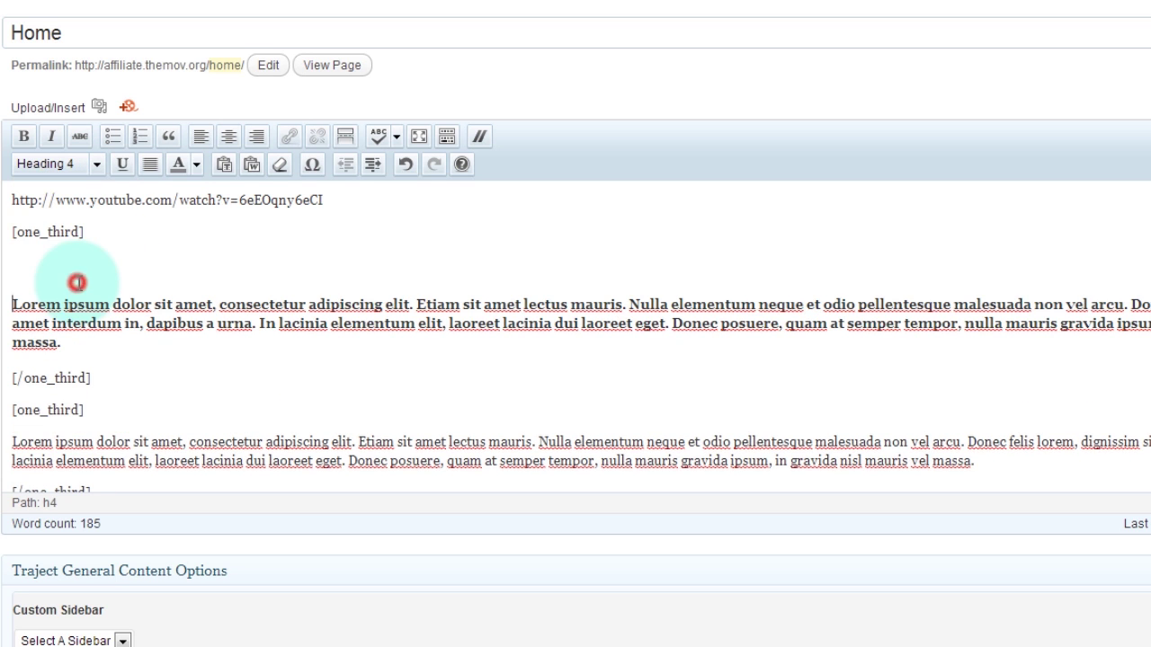
key("ctrl+shift+z")
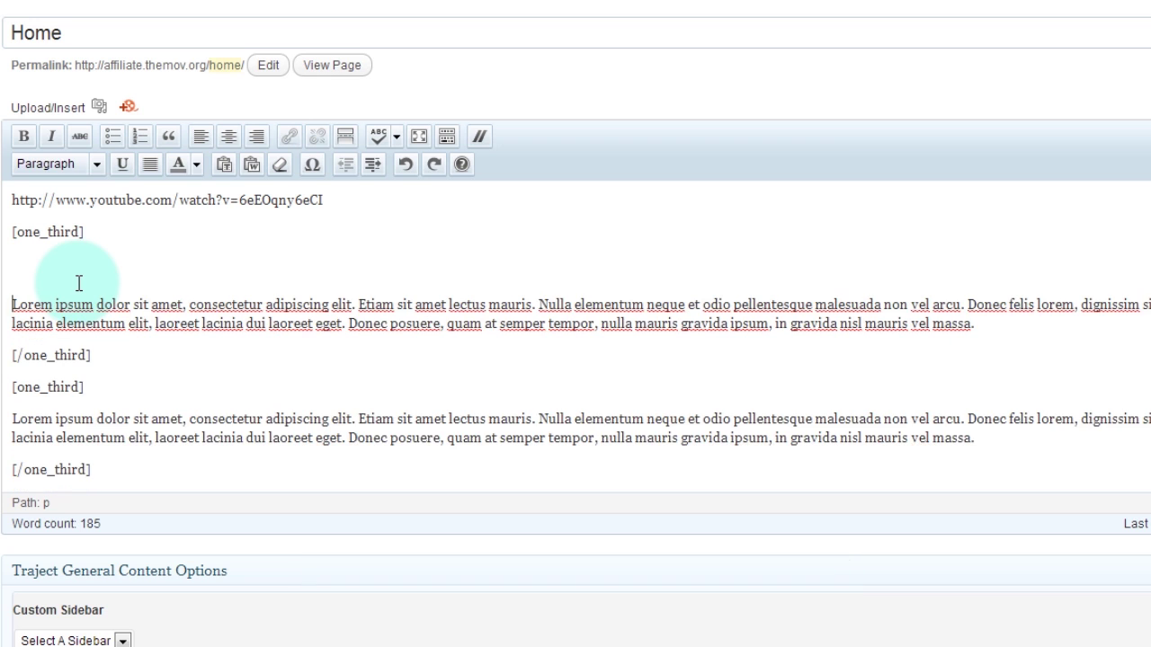
- Format the blank line above the first column's paragraph as Heading 4
left_click(75, 270)
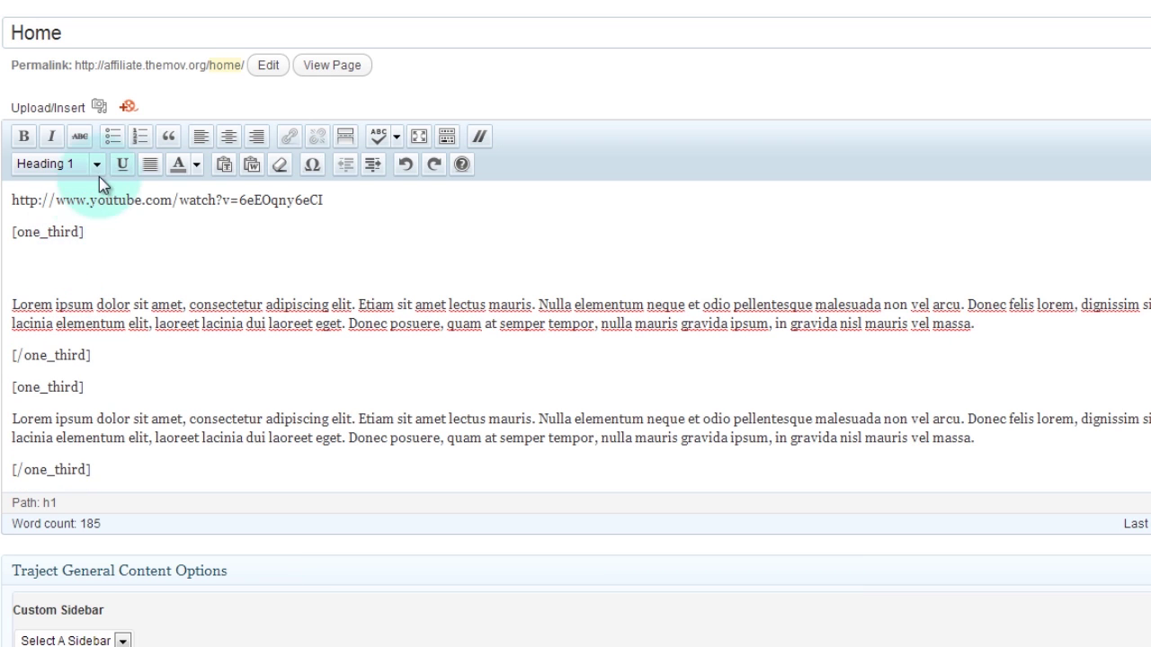
left_click(96, 164)
left_click(82, 282)
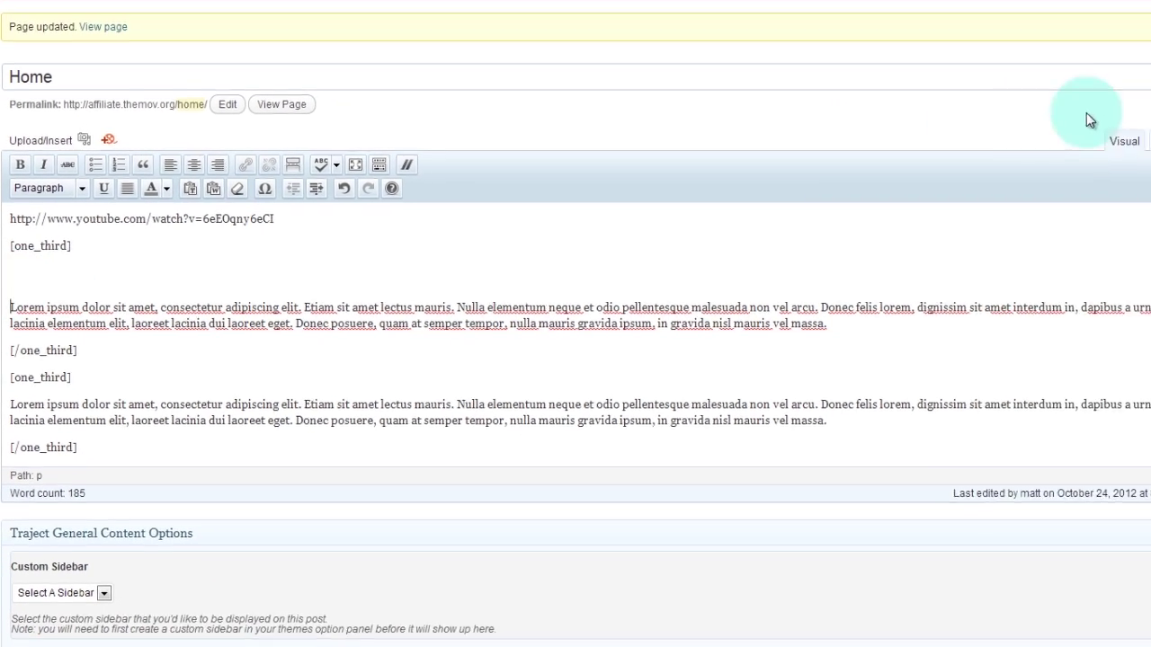
- Show the page's HTML source and enter "Lorem Ipsum" inside the empty h4 tags of the first column
left_click(1130, 148)
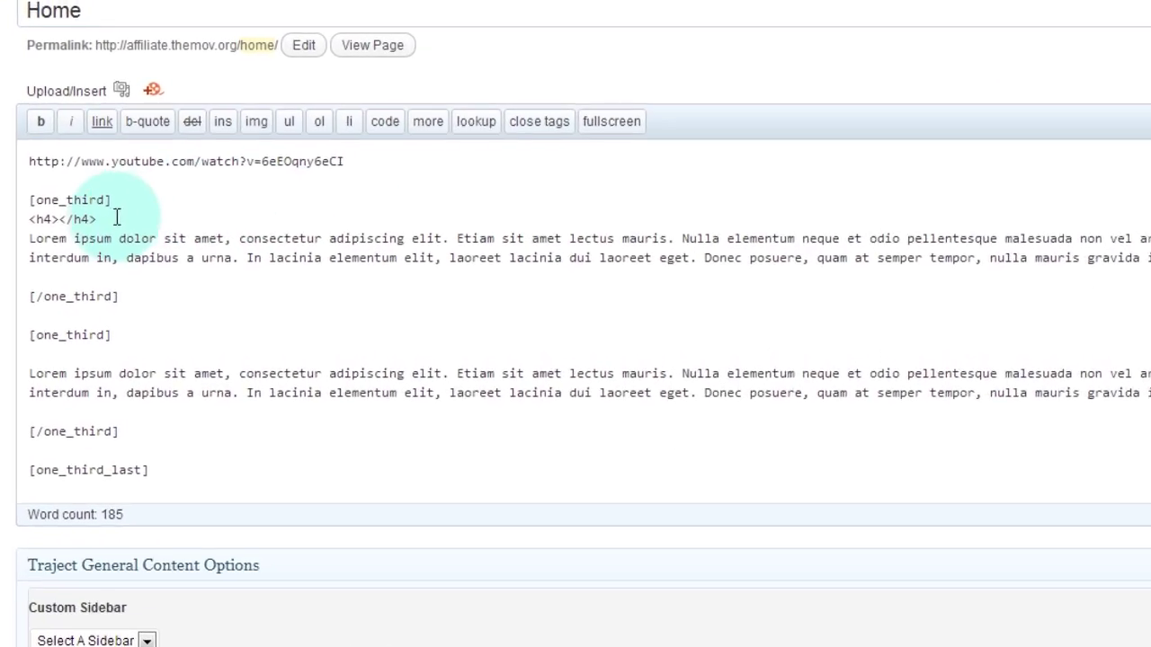
left_click(74, 205)
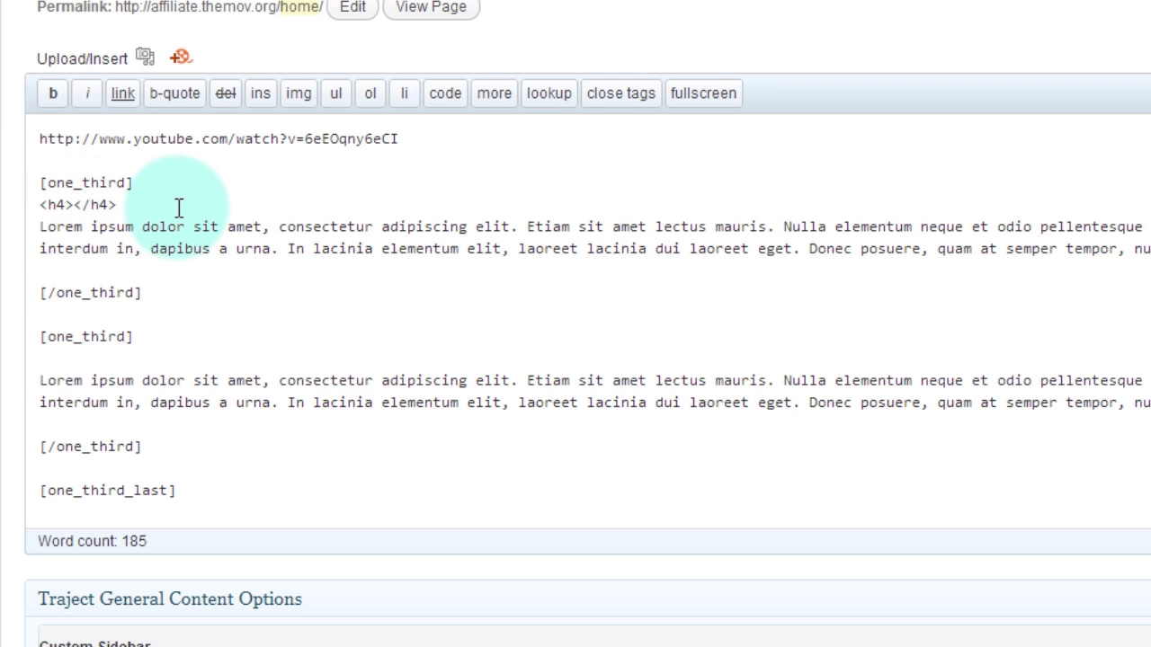
type("Lorem Ipsum")
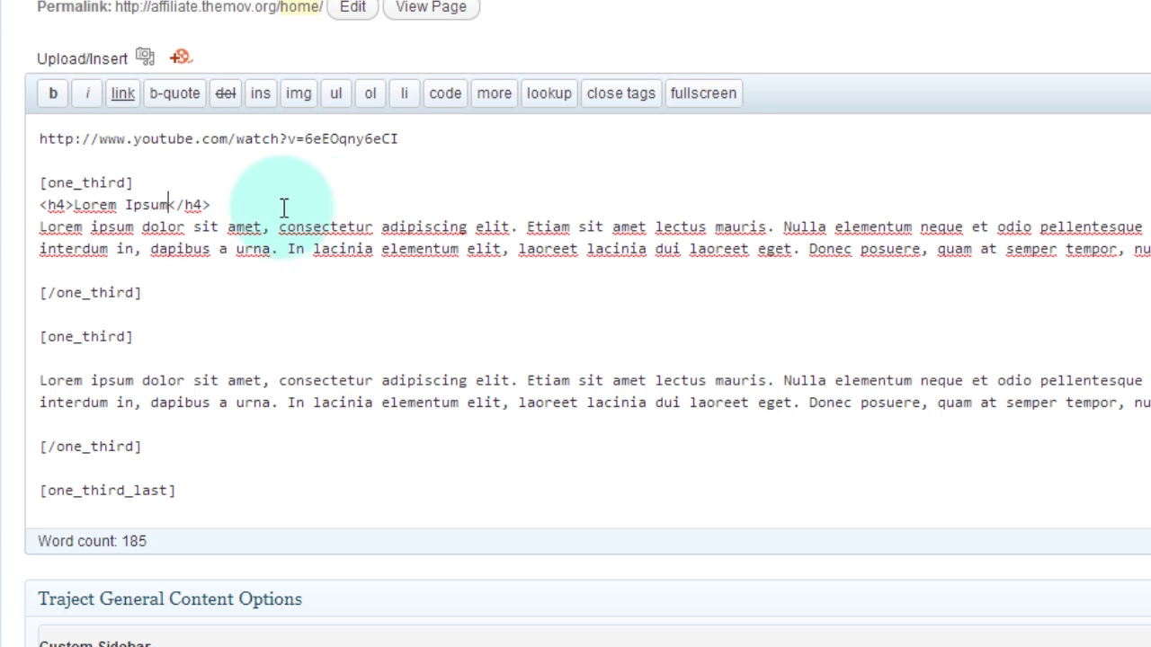
- Copy the "<h4>Lorem Ipsum</h4>" line below the opening tags of the second [one_third] and the [one_third_last] columns
left_click_drag(282, 206, 11, 208)
key("ctrl+c")
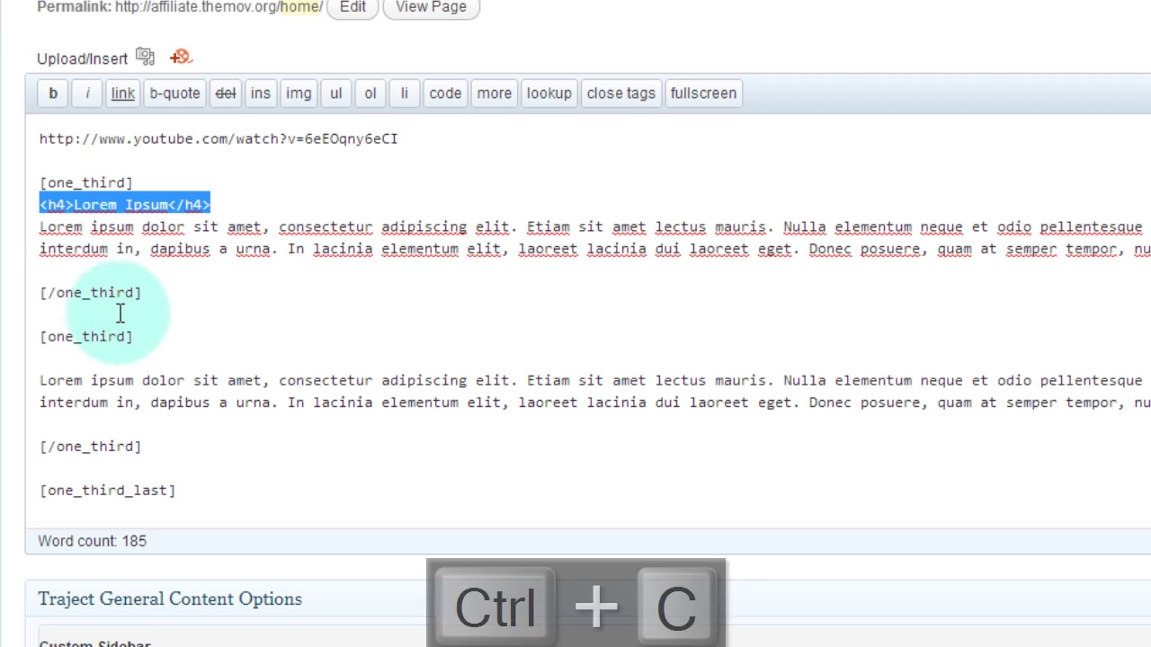
left_click(146, 361)
key("ctrl+v")
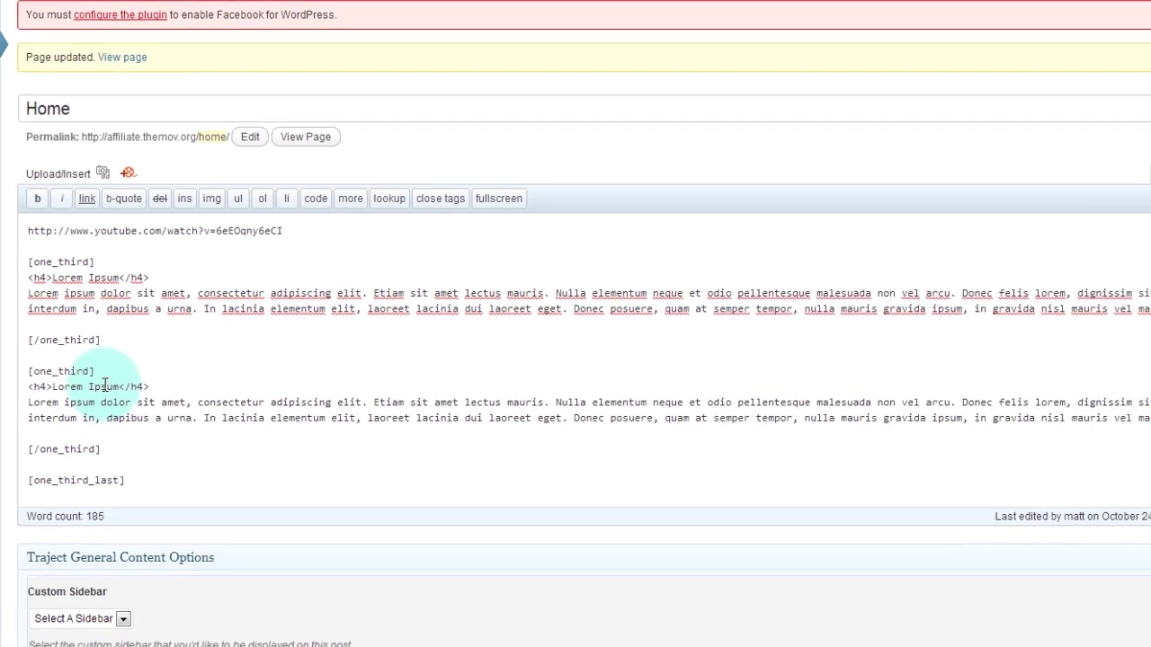
scroll(493, 416, "down", 2)
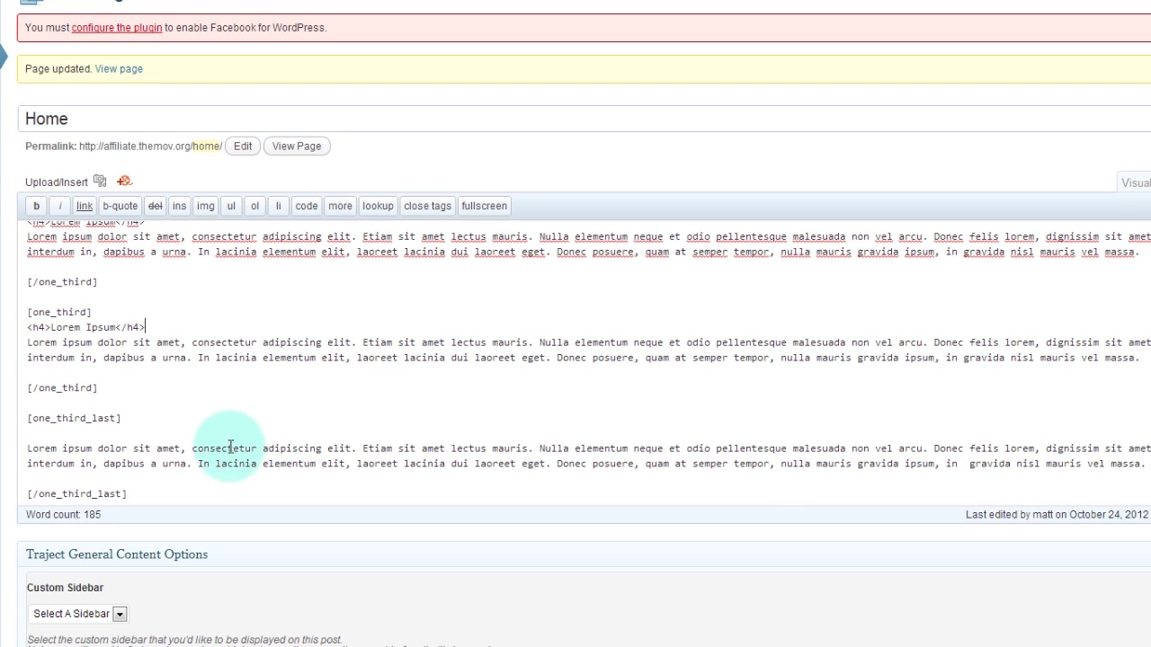
left_click(135, 428)
key("ctrl+v")
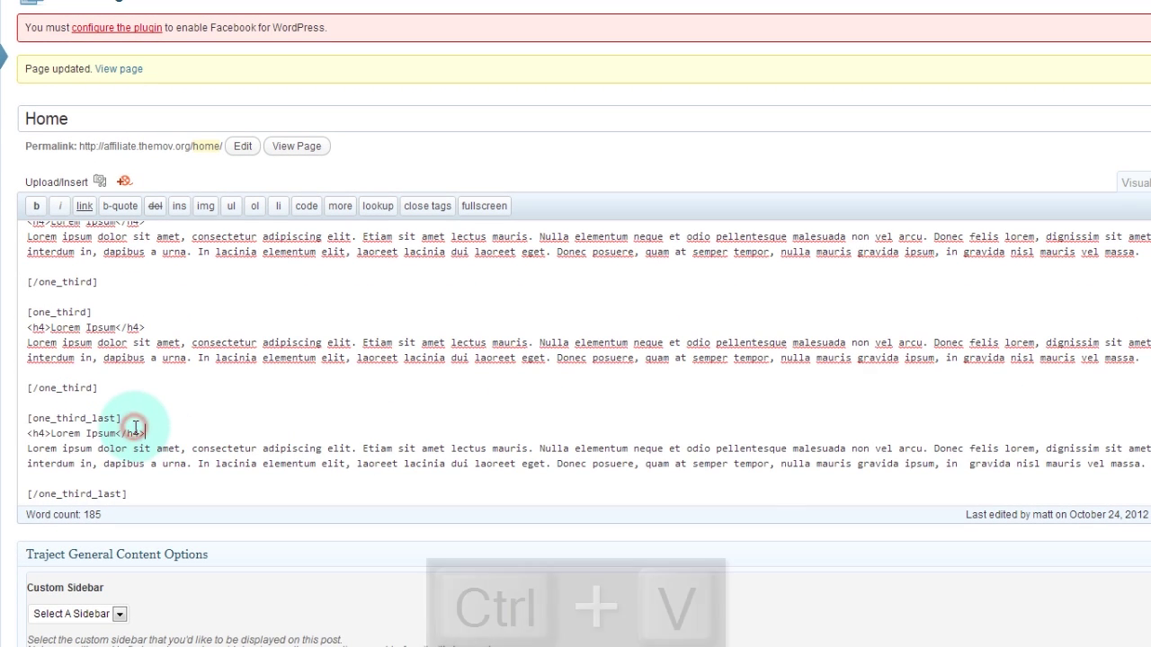
- Return to the visual editor, update the Home page with the column headings and reload the live site
left_click(1134, 179)
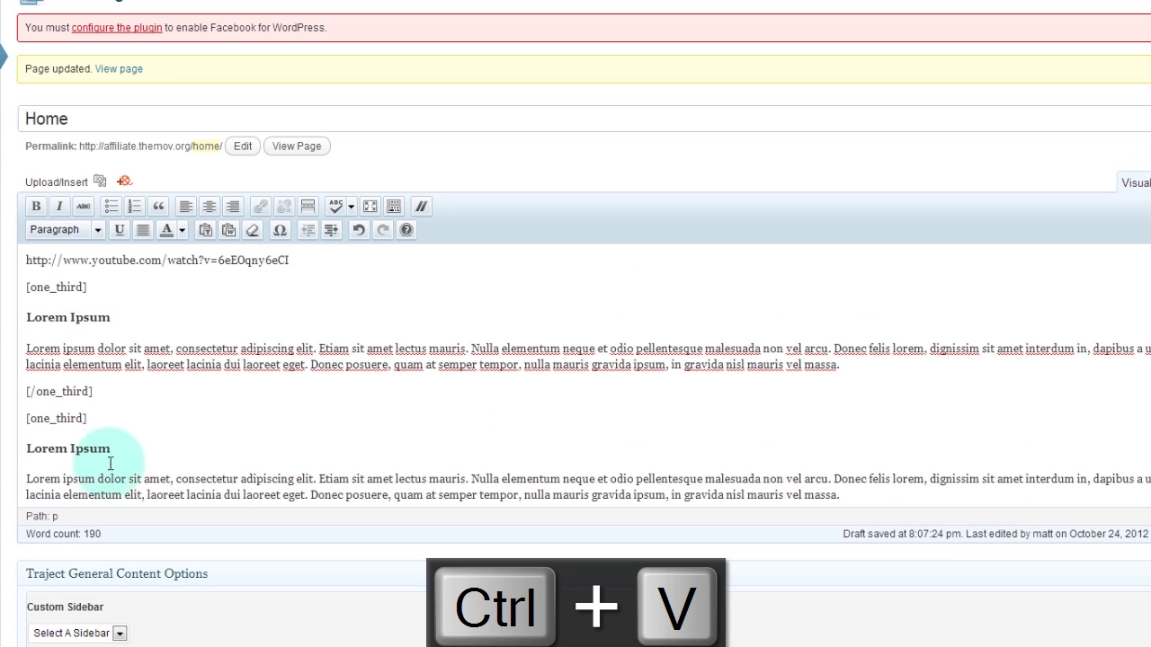
scroll(575, 377, "down", 1)
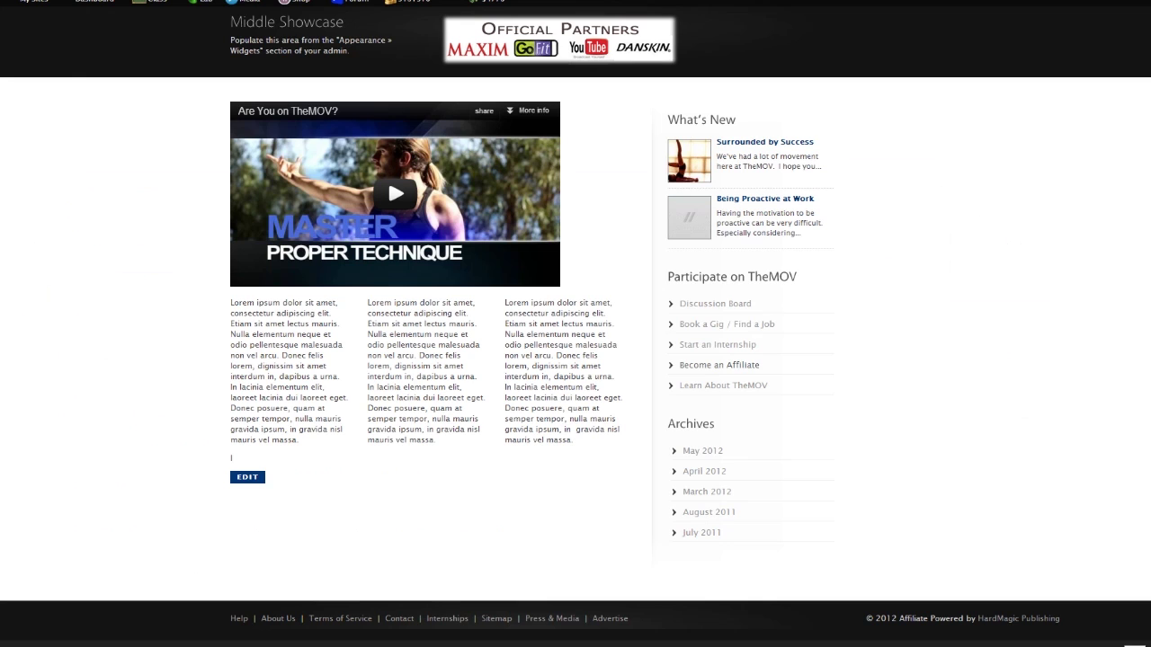
key("ctrl+r")
left_click(140, 216)
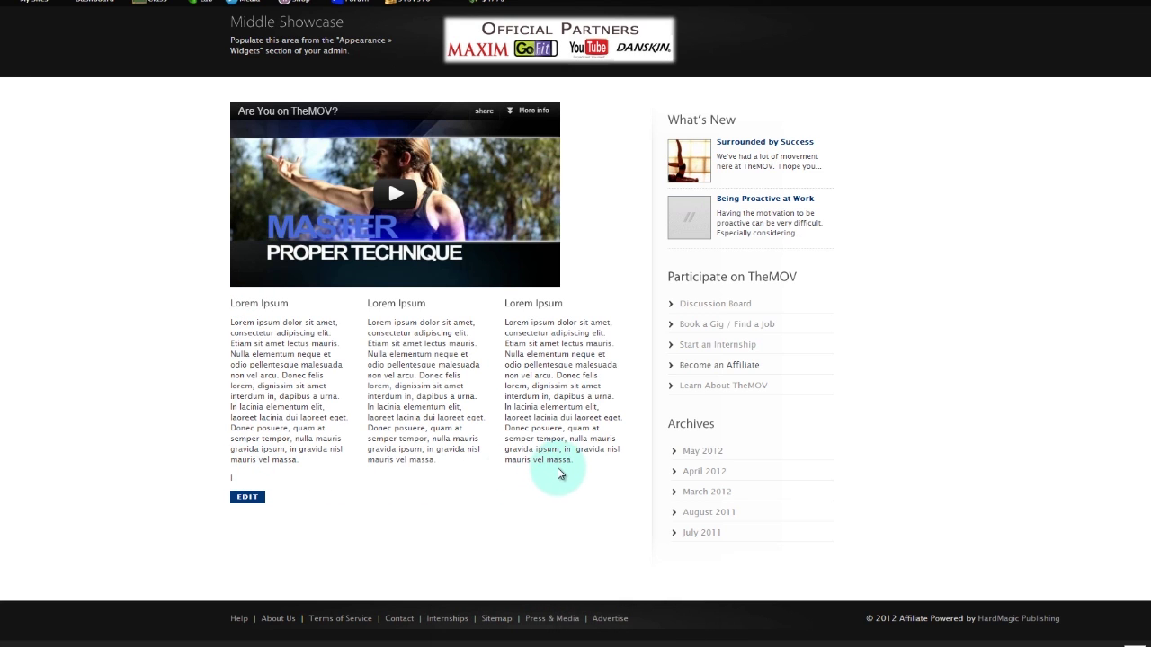
- Insert a Button With Link shortcode from the theme's shortcode dialog into the Home page content
key("ctrl+tab")
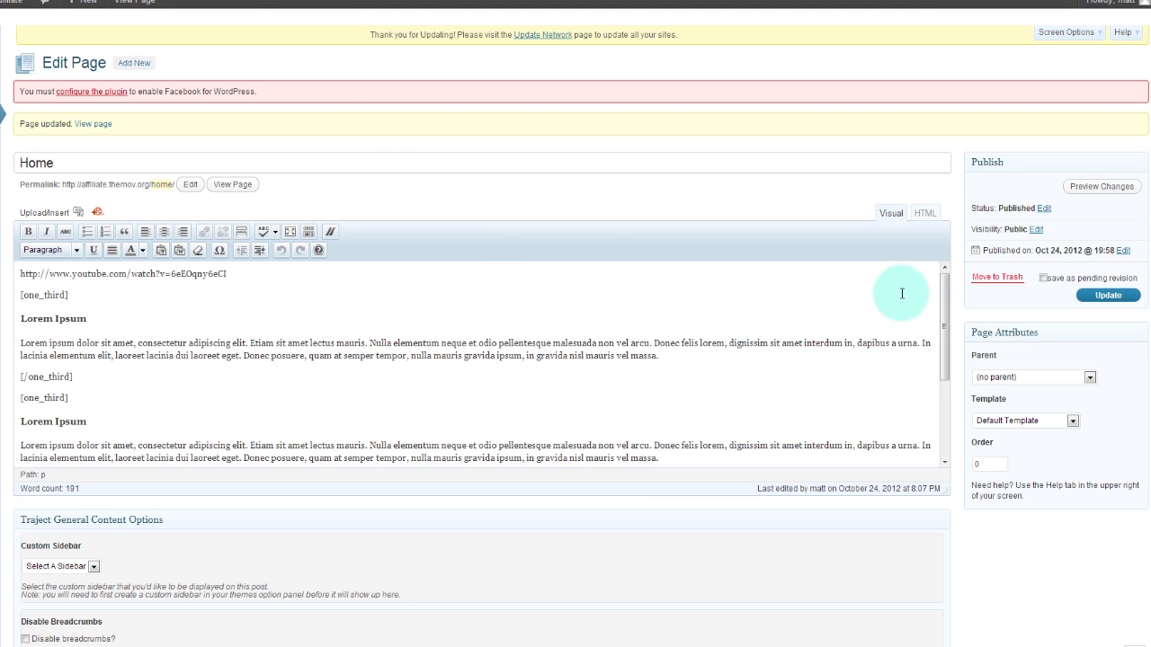
left_click_drag(944, 306, 944, 420)
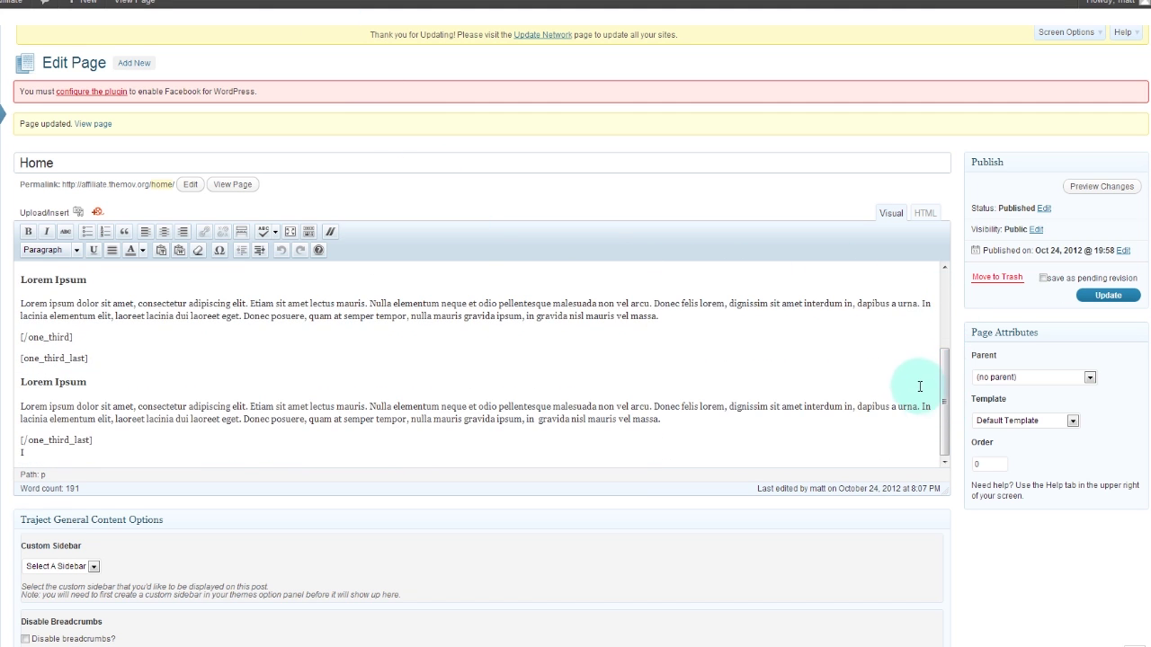
left_click(330, 234)
left_click(523, 293)
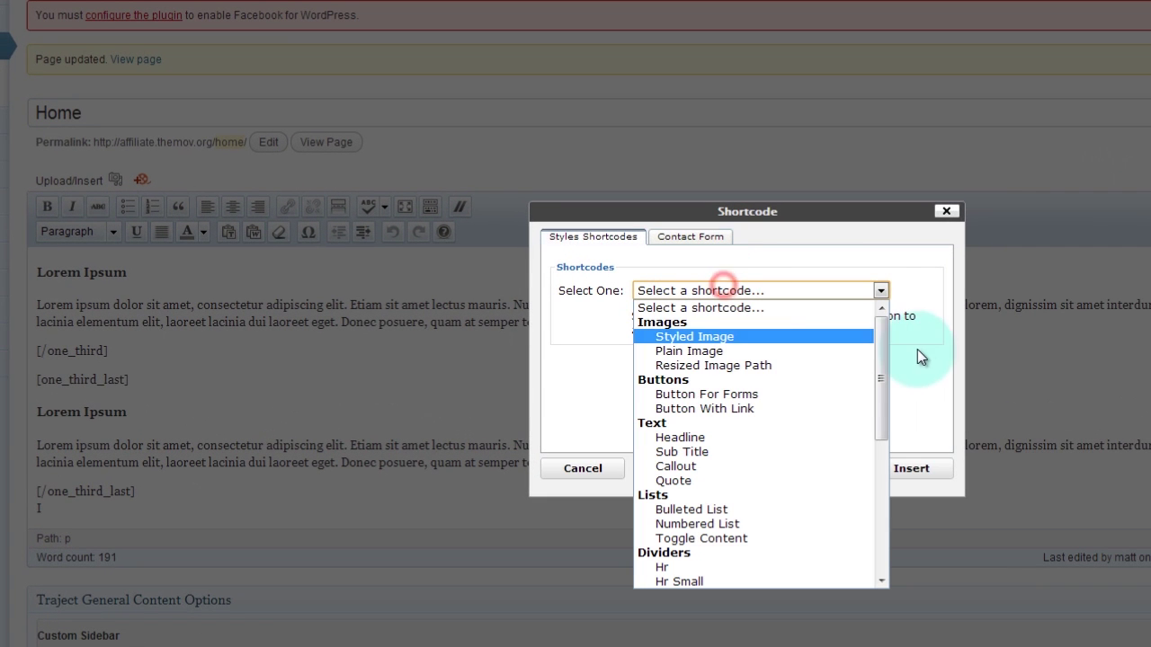
left_click(711, 410)
left_click(907, 469)
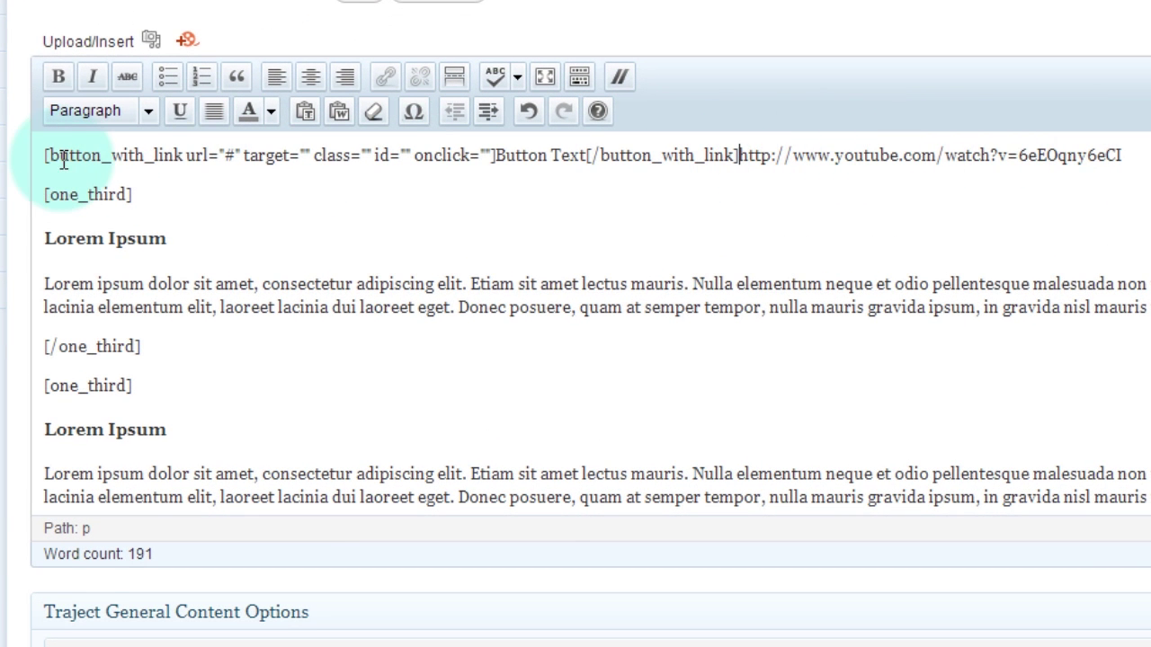
- Move the button_with_link shortcode from before the YouTube URL to its own line below the first column's paragraph
left_click_drag(41, 159, 744, 144)
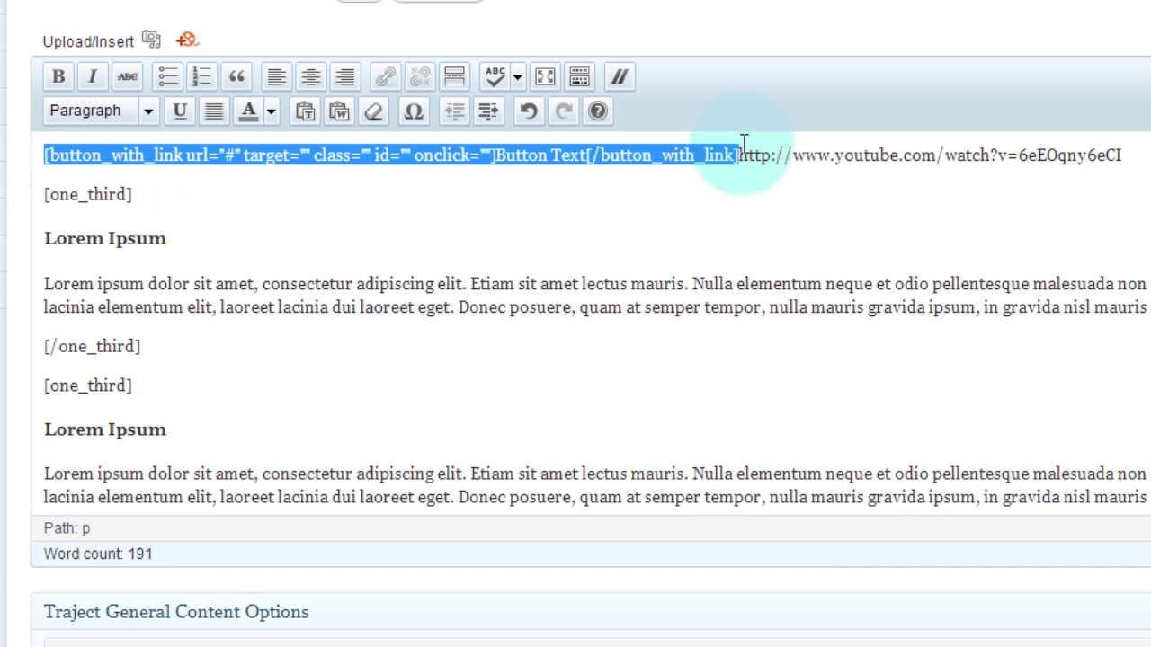
key("ctrl+x")
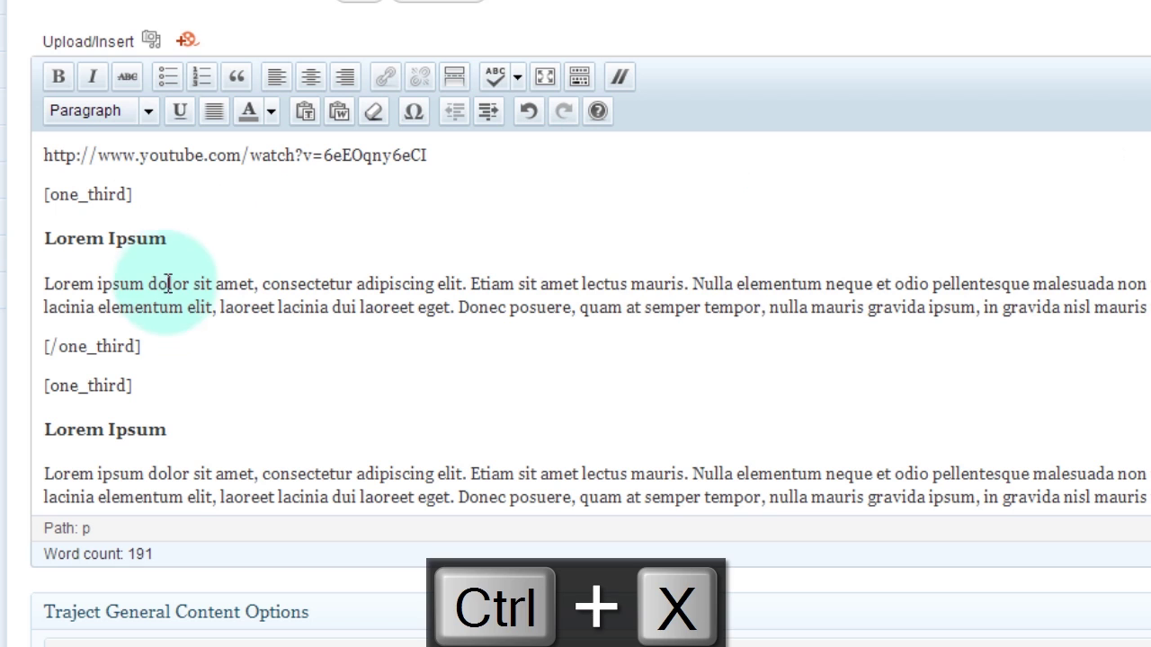
left_click(1146, 307)
key("Return")
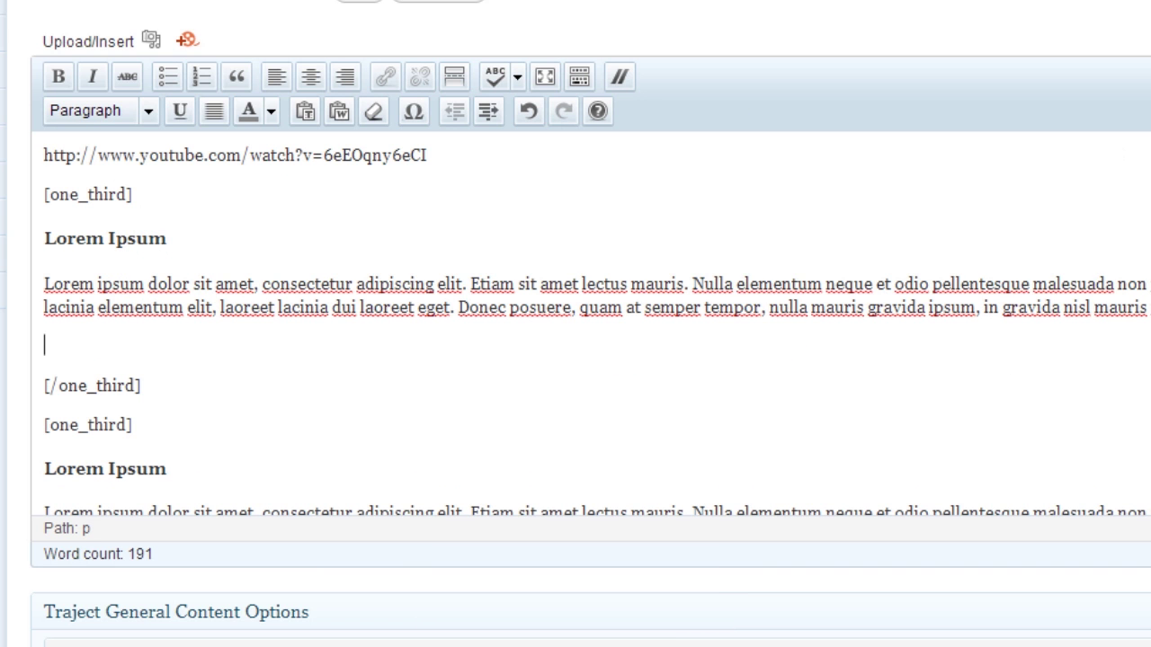
key("ctrl+v")
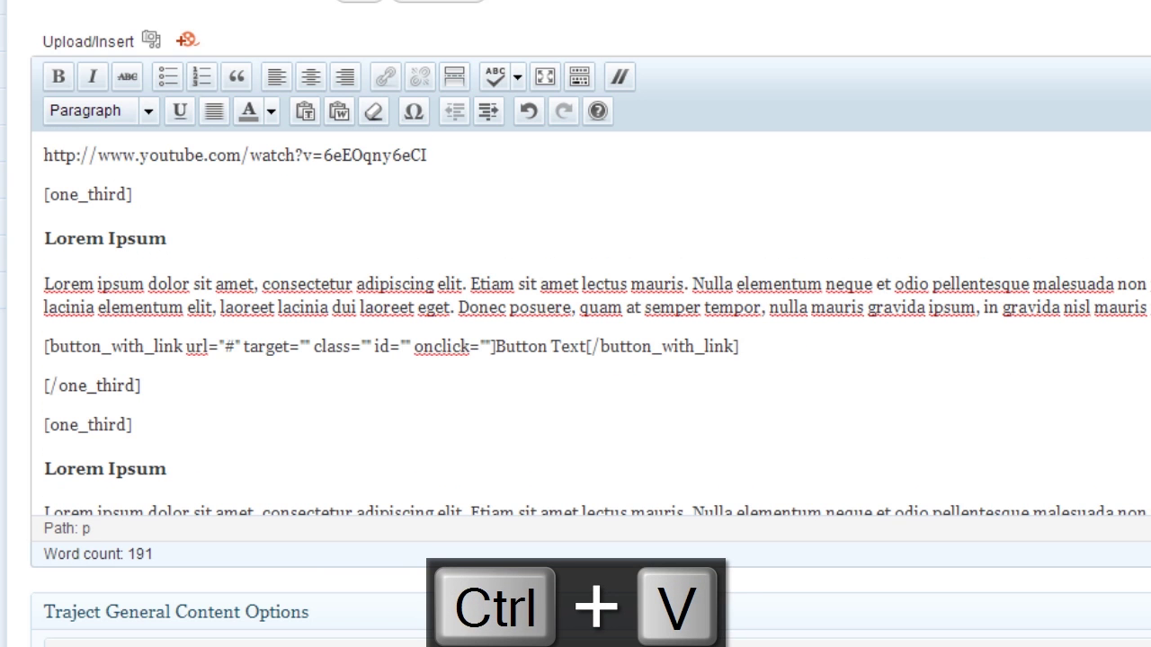
- Add the same button_with_link shortcode on a new line below the paragraphs of the second [one_third] and the [one_third_last] columns
scroll(594, 324, "down", 3)
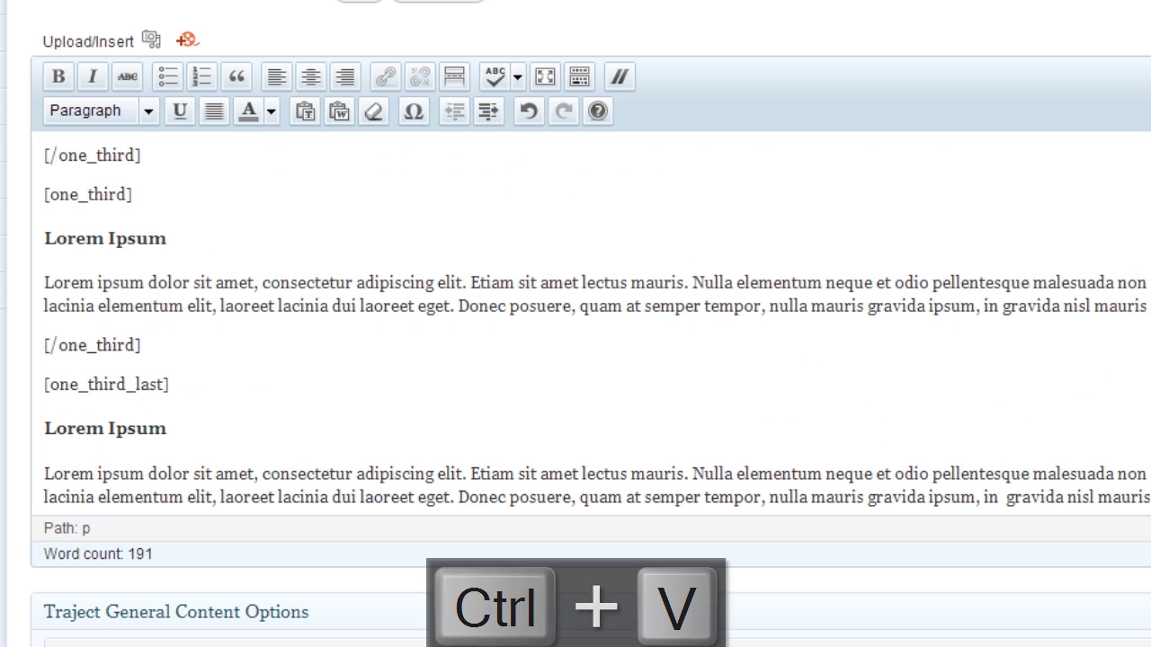
left_click(1147, 307)
key("Return")
key("ctrl+v")
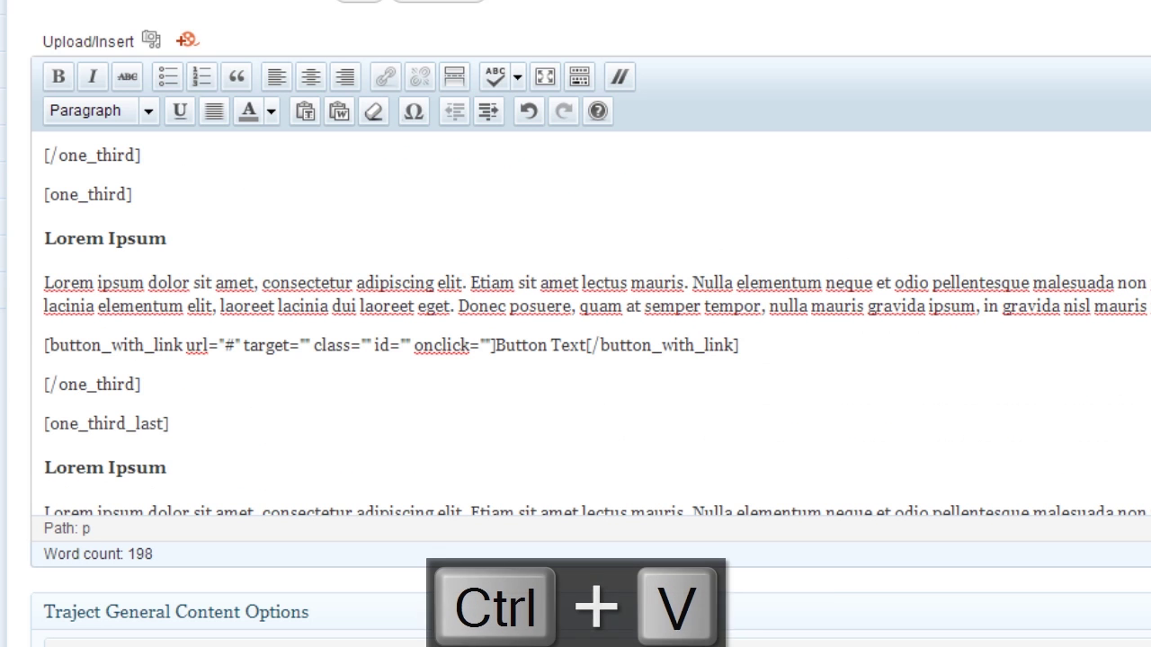
scroll(47, 486, "down", 2)
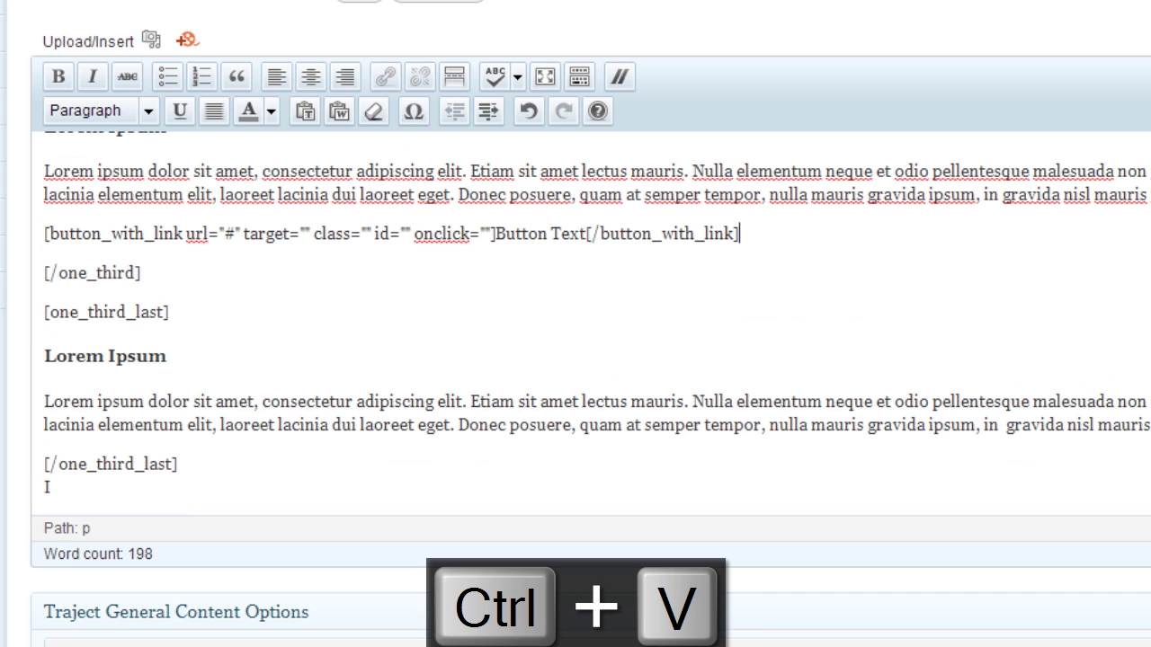
left_click(1147, 425)
key("Return")
key("ctrl+v")
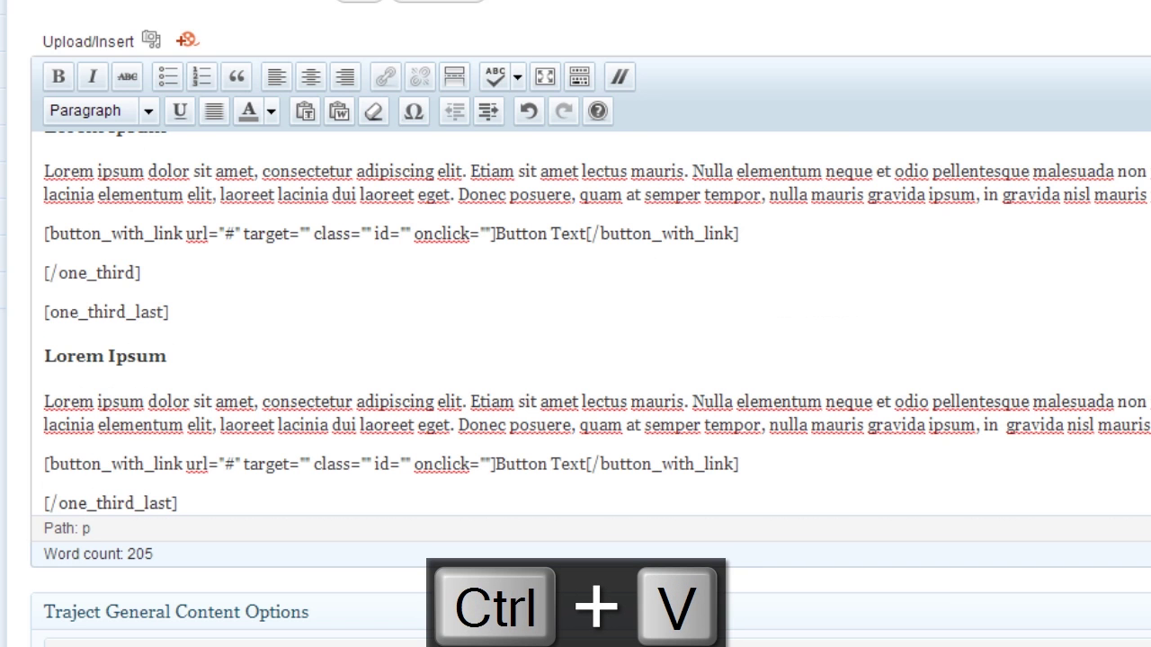
- Update the Home page with the three button shortcodes and reload the live site
scroll(46, 483, "down", 1)
left_click(103, 478)
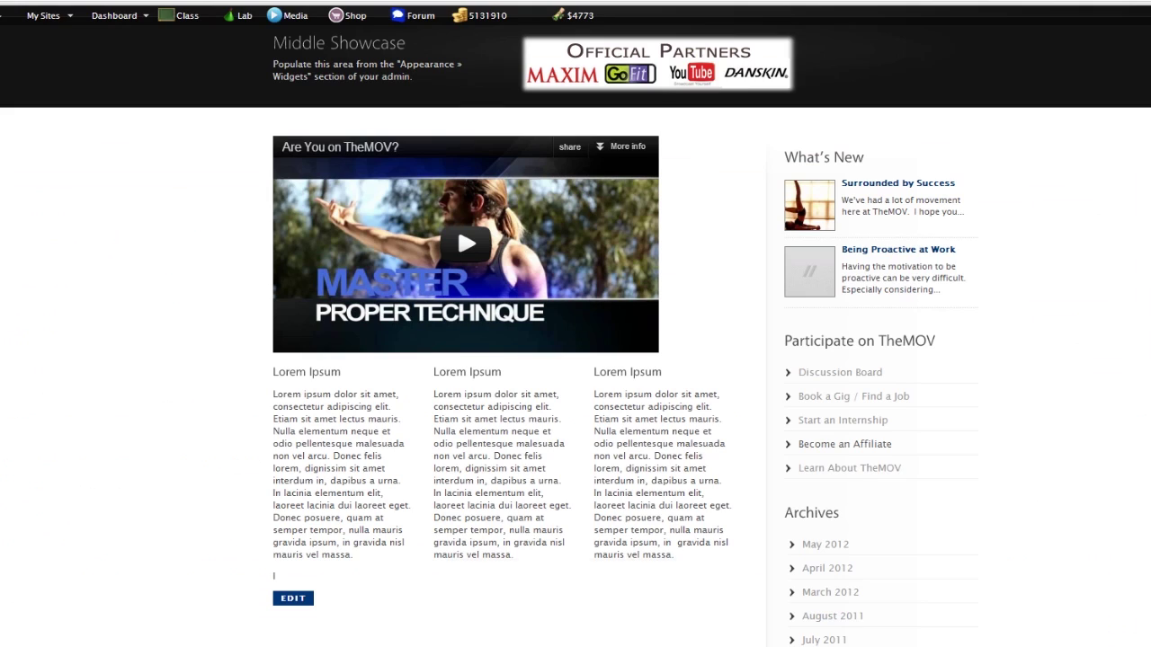
key("ctrl+r")
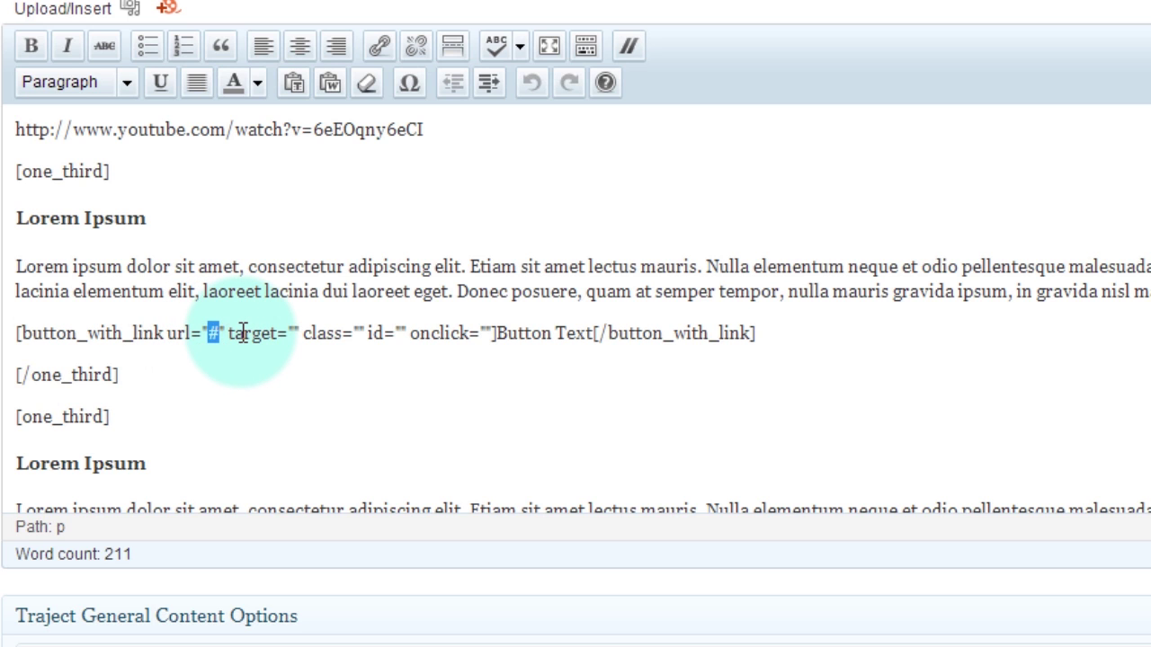
type("http://go")
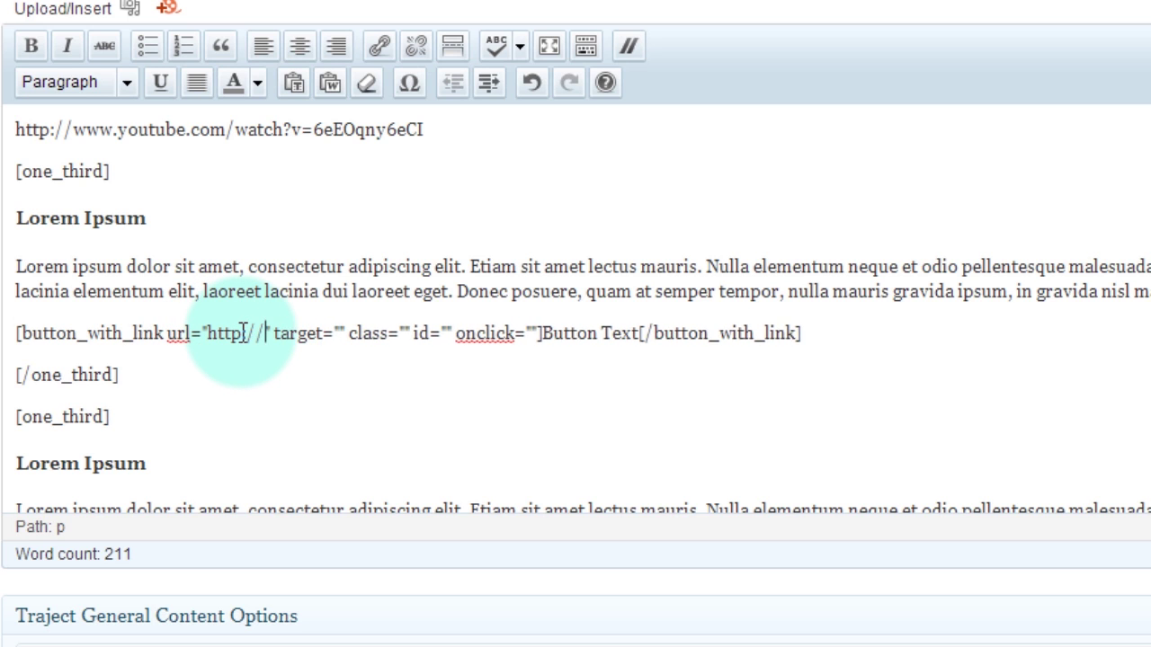
type("ogle.com")
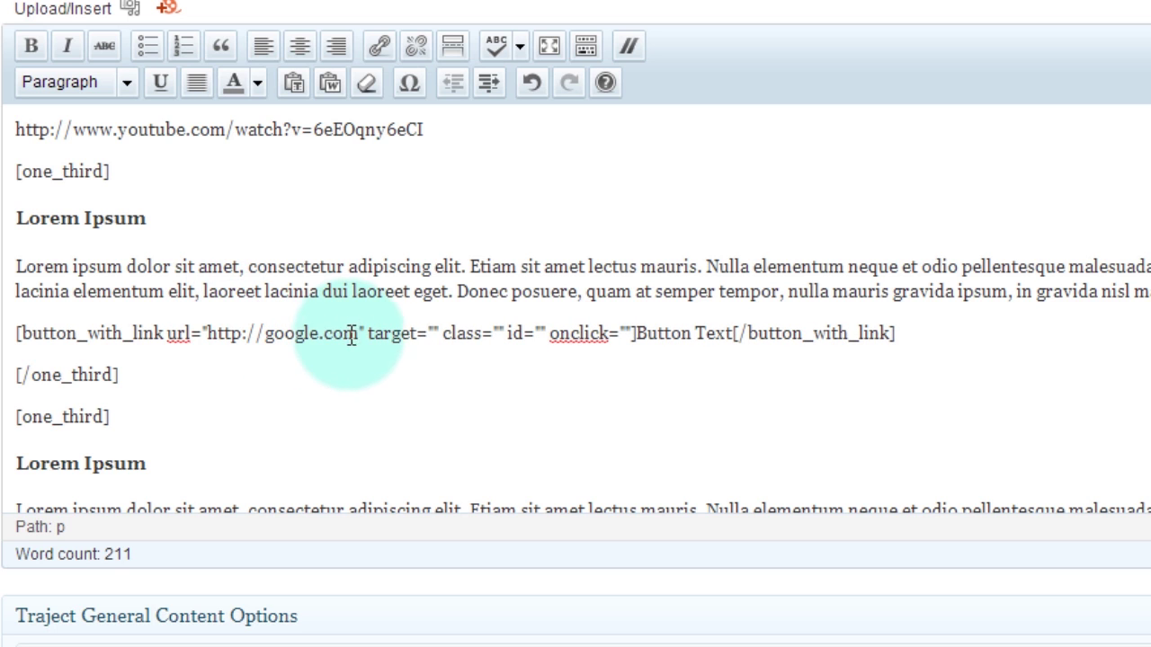
left_click(434, 334)
triple_click(434, 334)
left_click(402, 335)
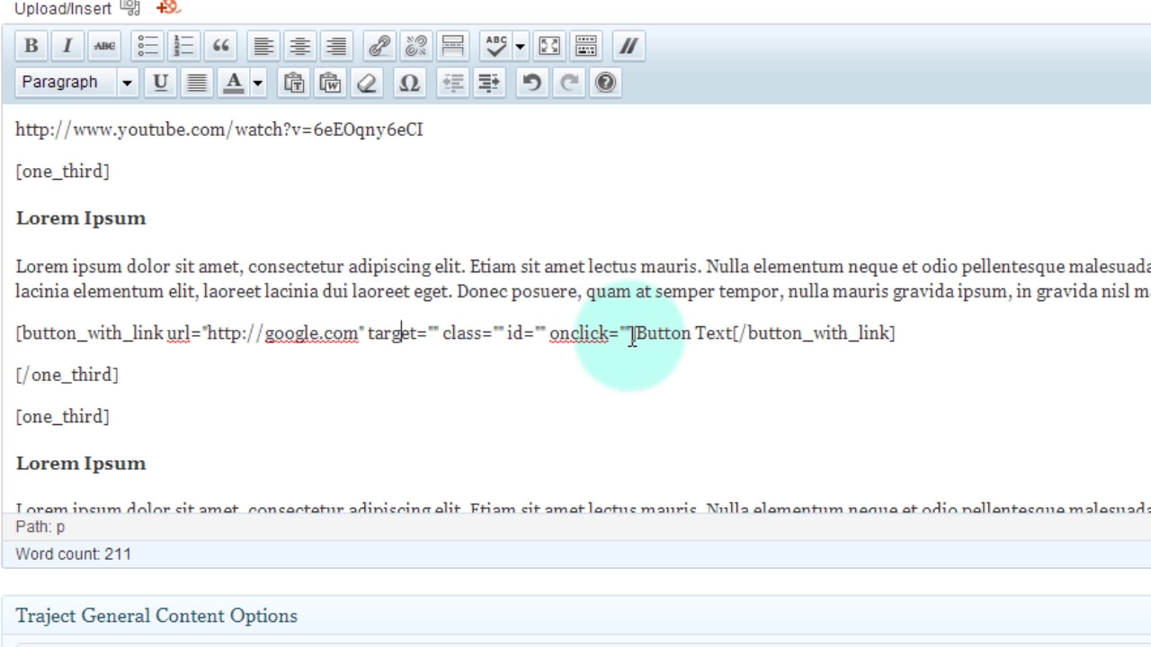
- Change the first column's button text to "Google" and reload the live site to check the button
left_click_drag(731, 334, 648, 340)
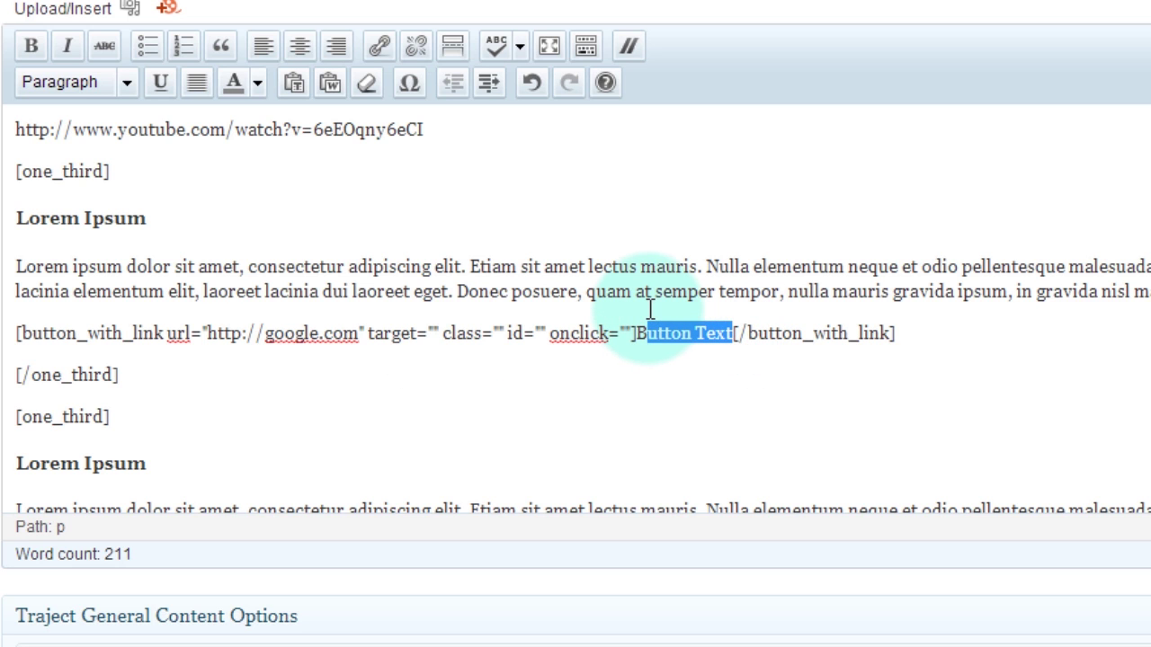
key("BackSpace")
key("BackSpace")
type("G")
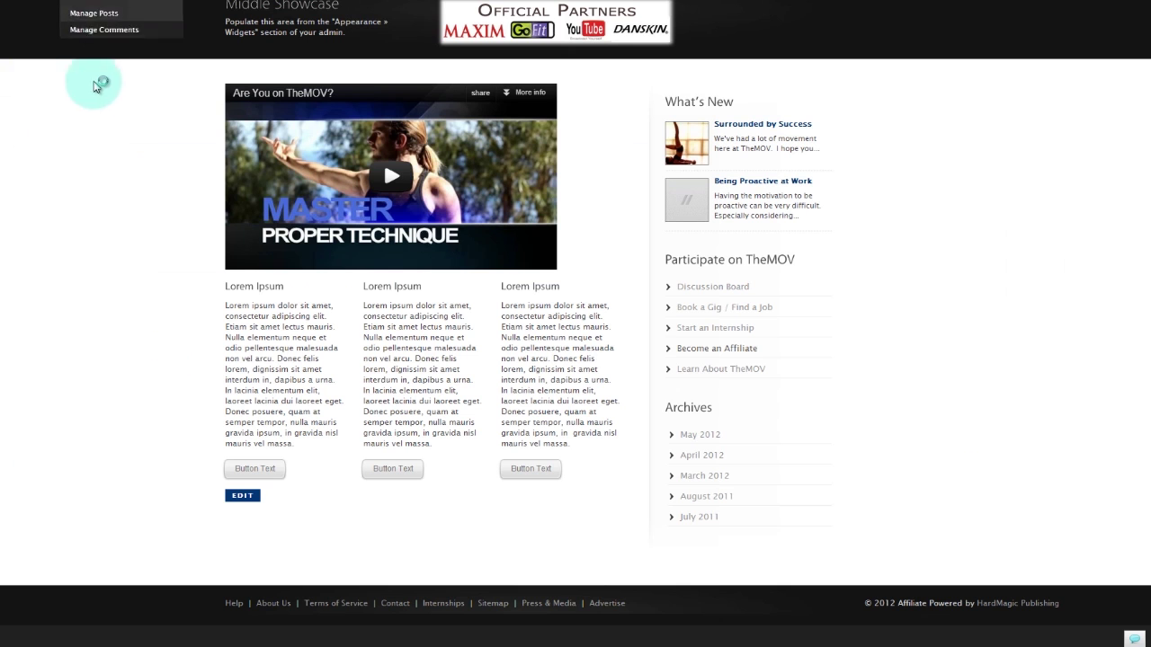
key("ctrl+r")
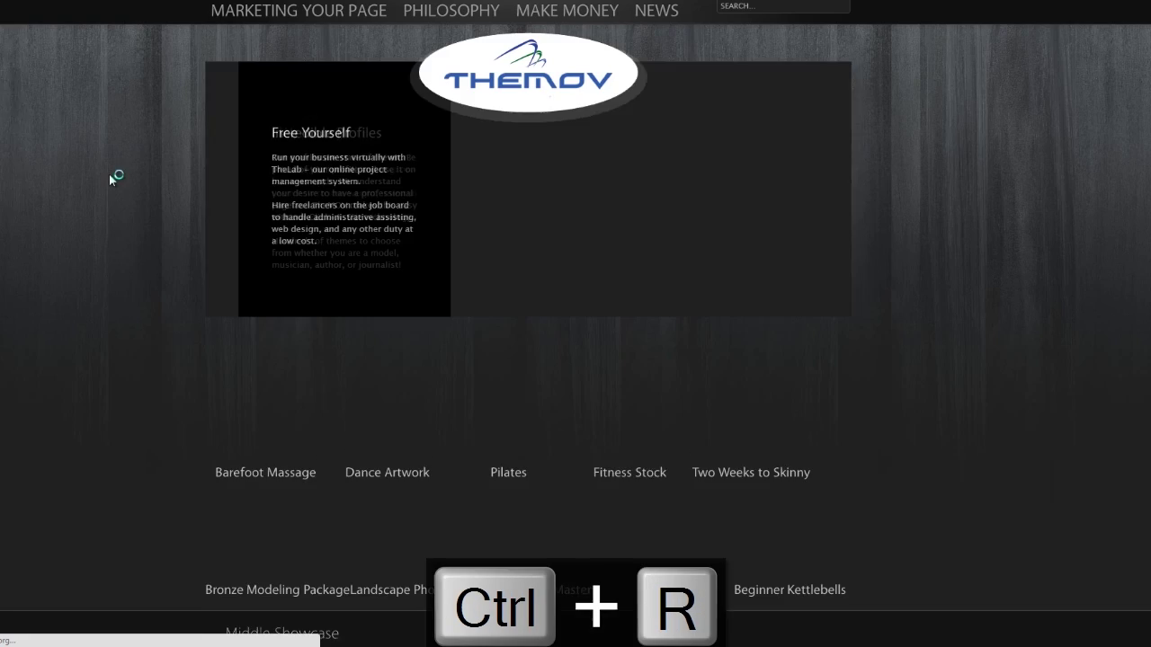
scroll(111, 183, "down", 5)
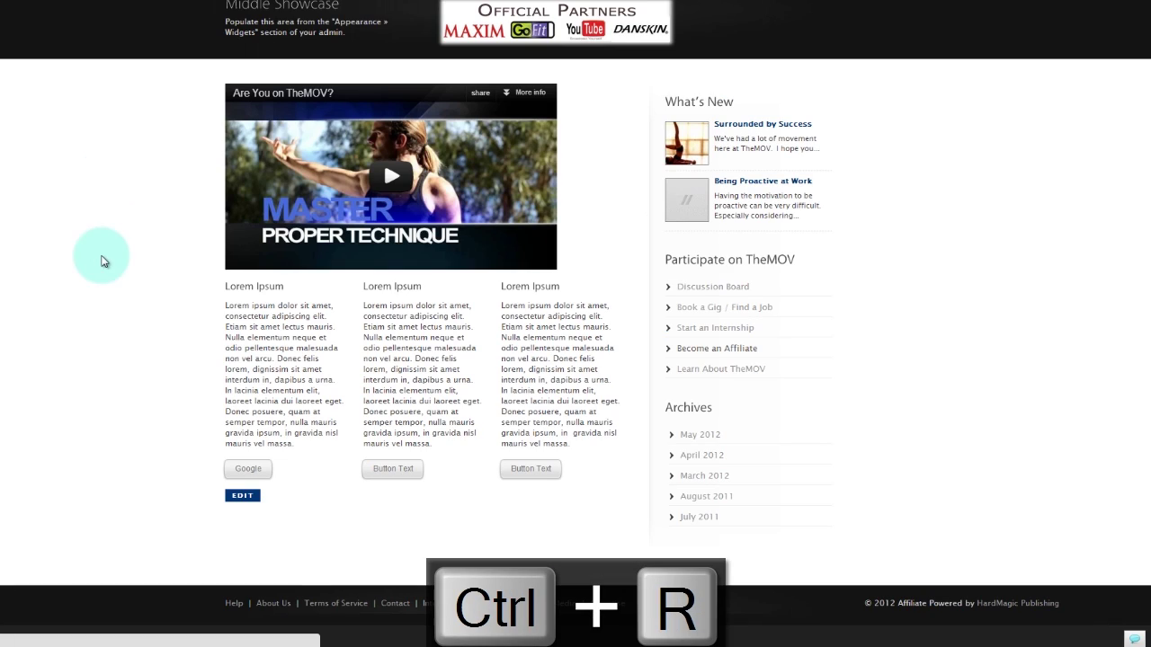
scroll(142, 245, "up", 2)
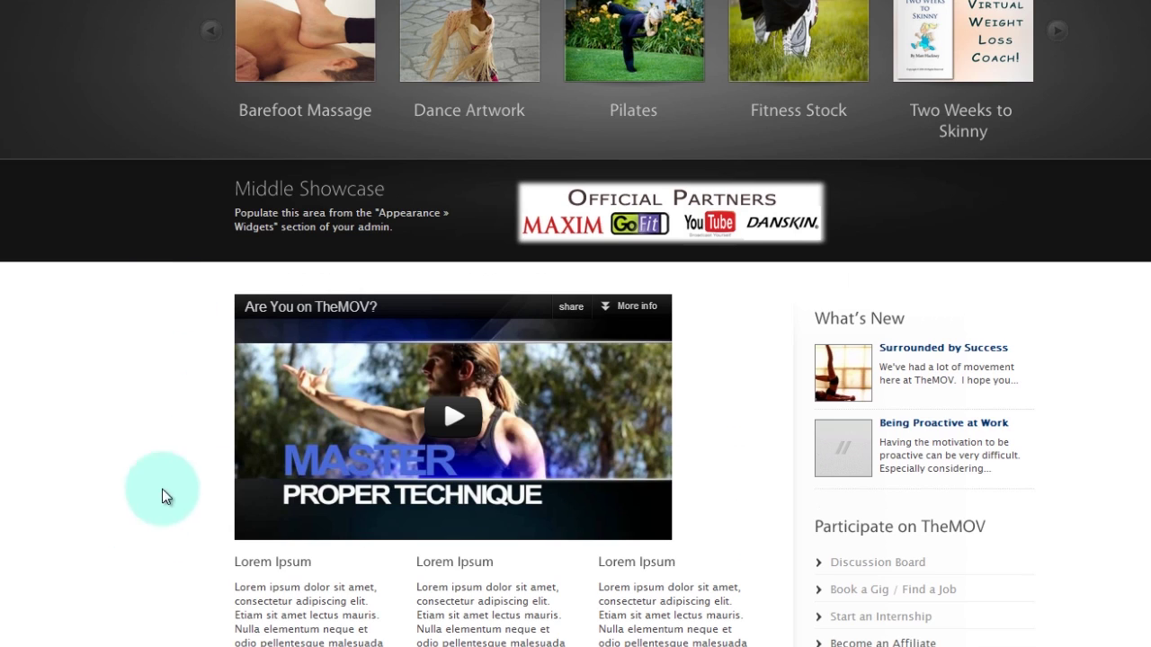
- Examine the Traject demo home page from its slider down to its columns and buttons, and compare it with the live site
scroll(162, 497, "down", 3)
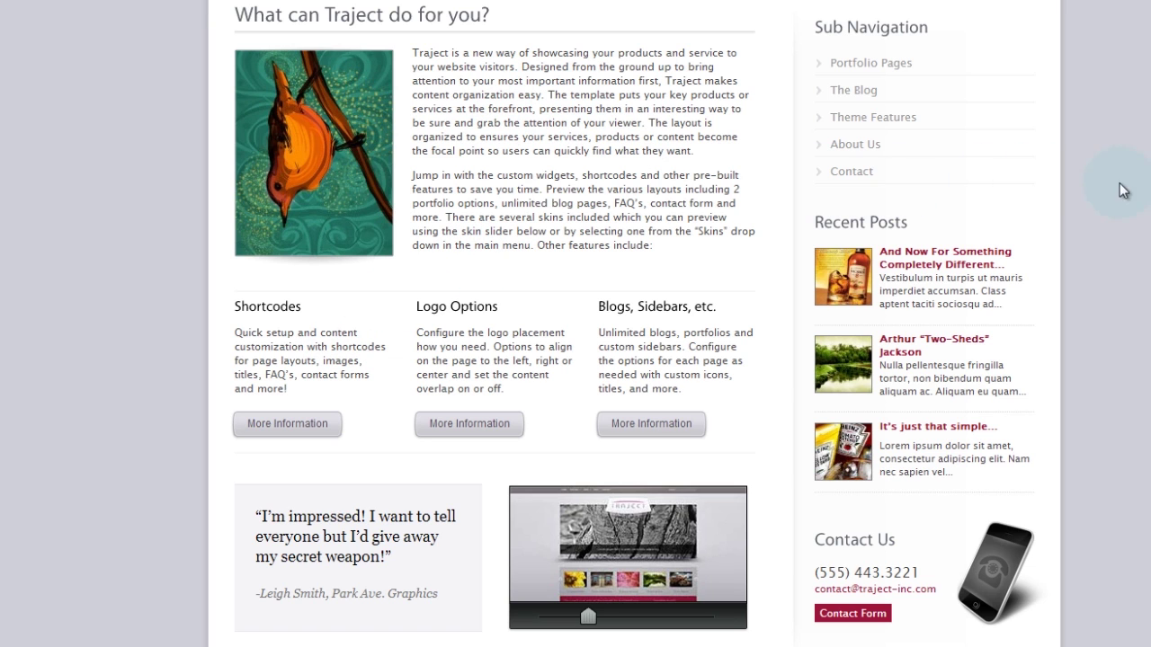
scroll(1094, 174, "up", 3)
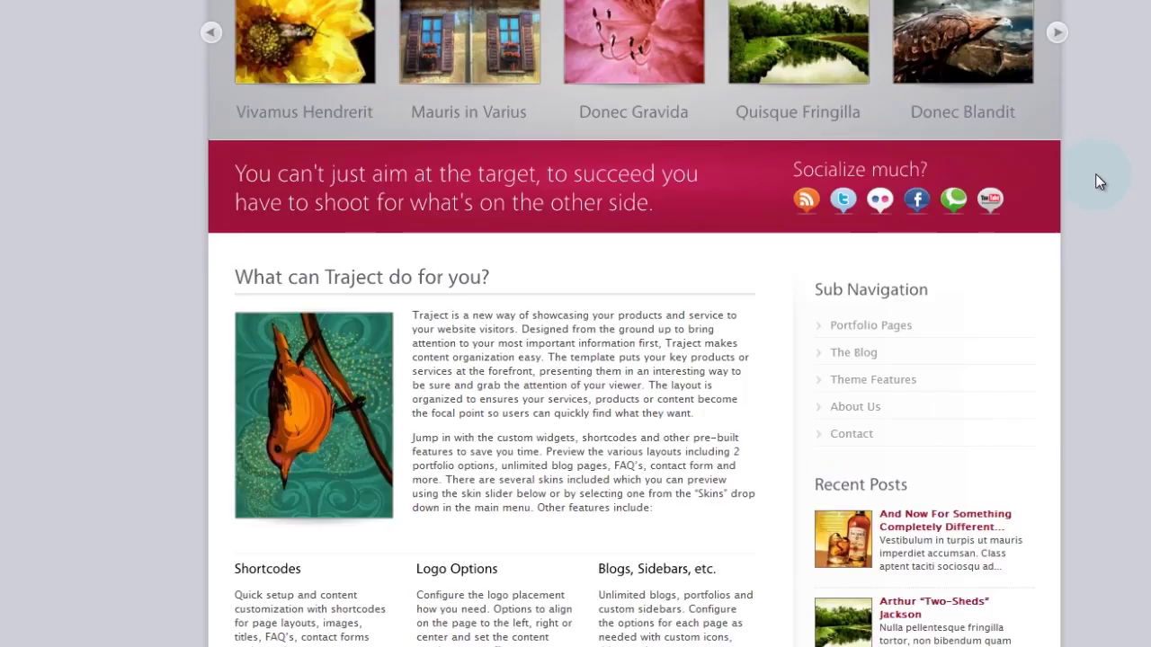
scroll(1095, 174, "up", 4)
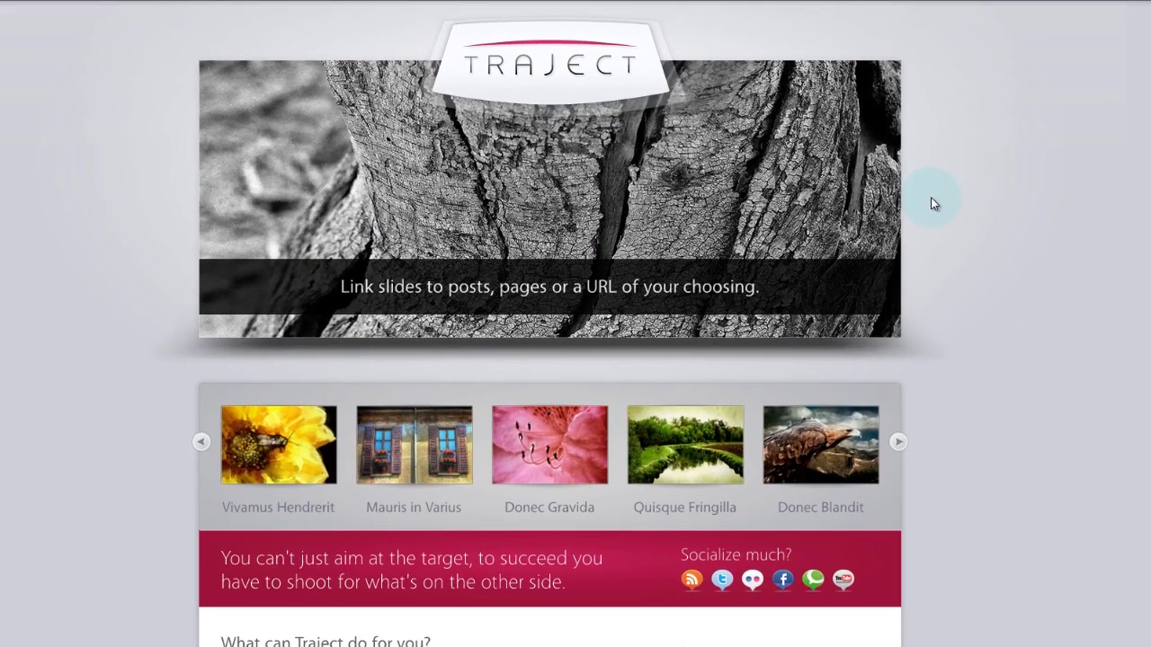
scroll(127, 337, "down", 6)
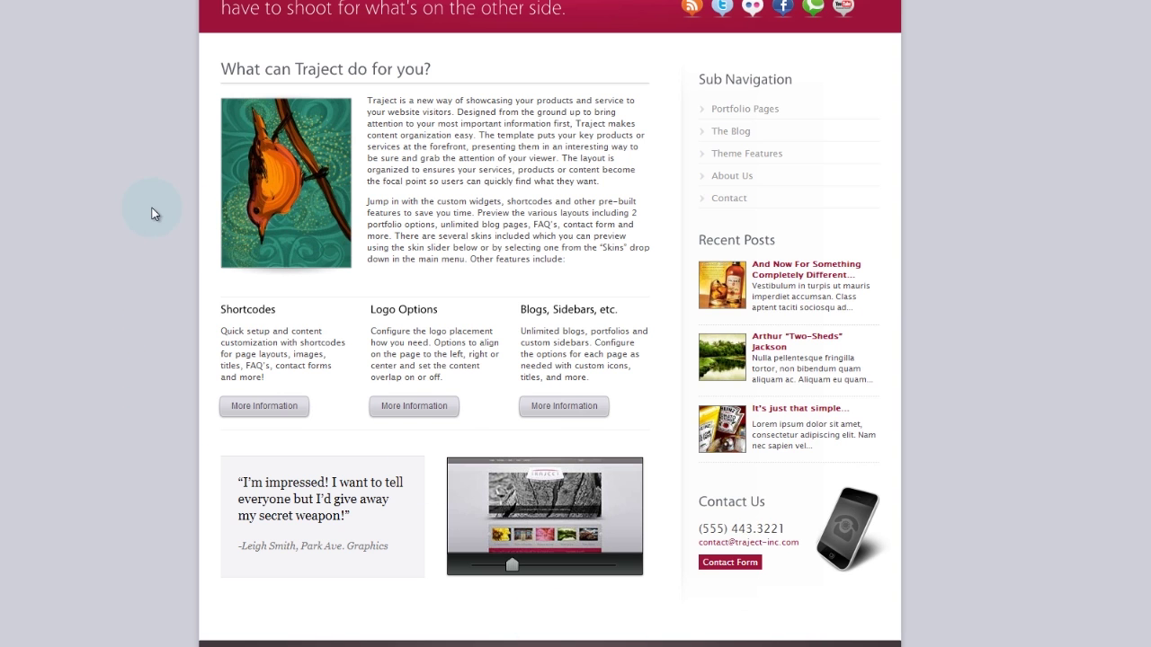
scroll(135, 203, "up", 6)
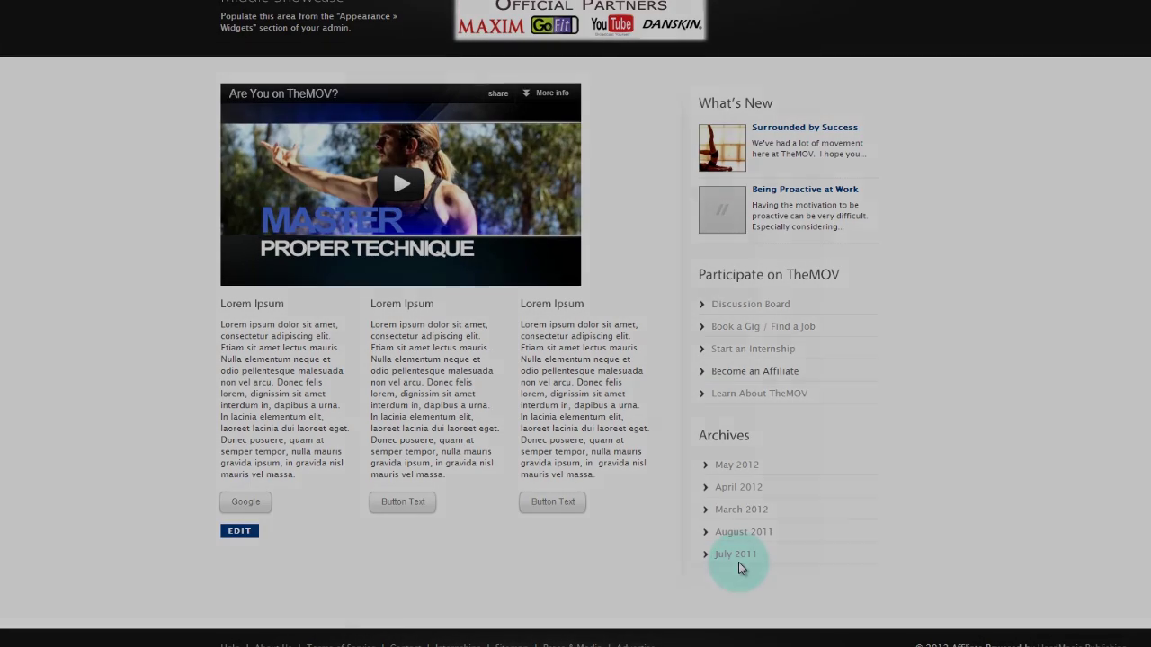
key("alt+Tab")
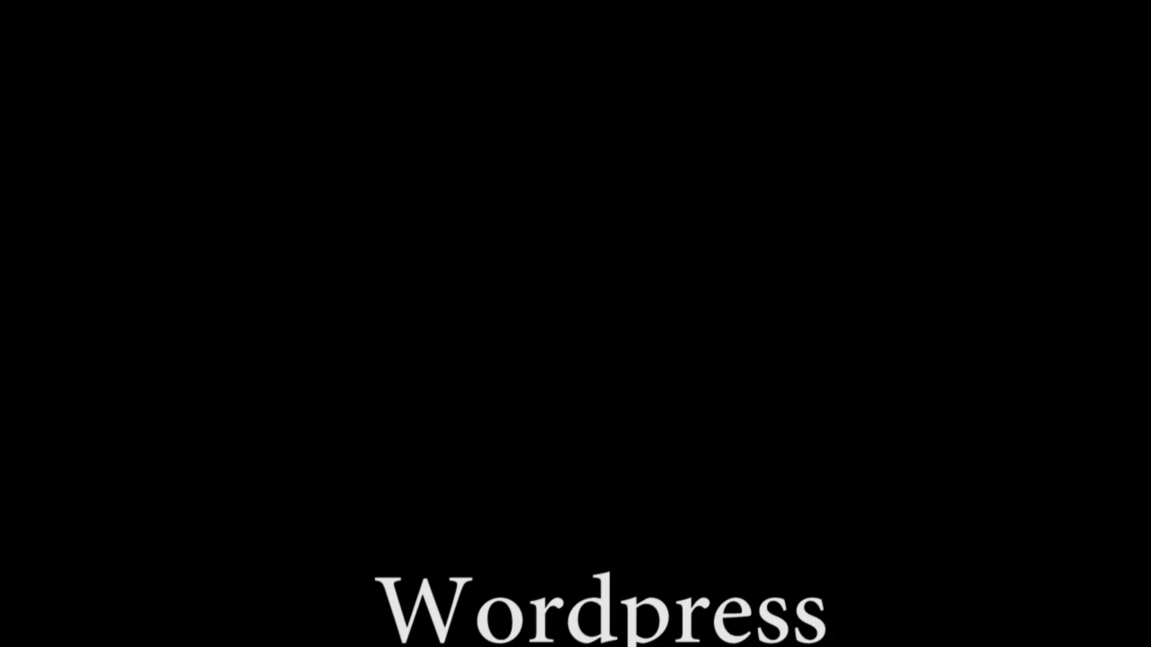